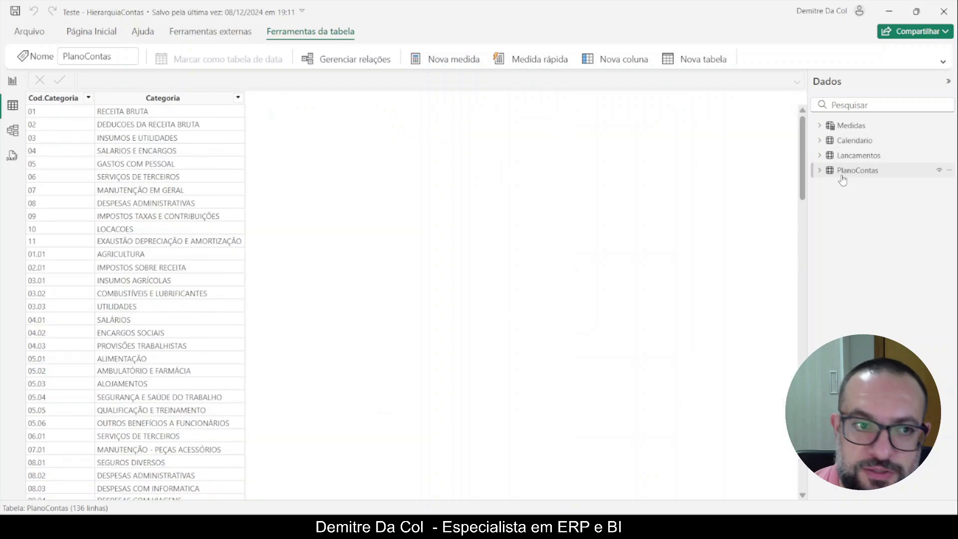
Examine the Lancamentos table and the Cod.Categoria and Categoria columns of PlanoContas, from the top-level codes down to the detailed accounts.
{"action": "left_click", "coordinate": [857, 162]}
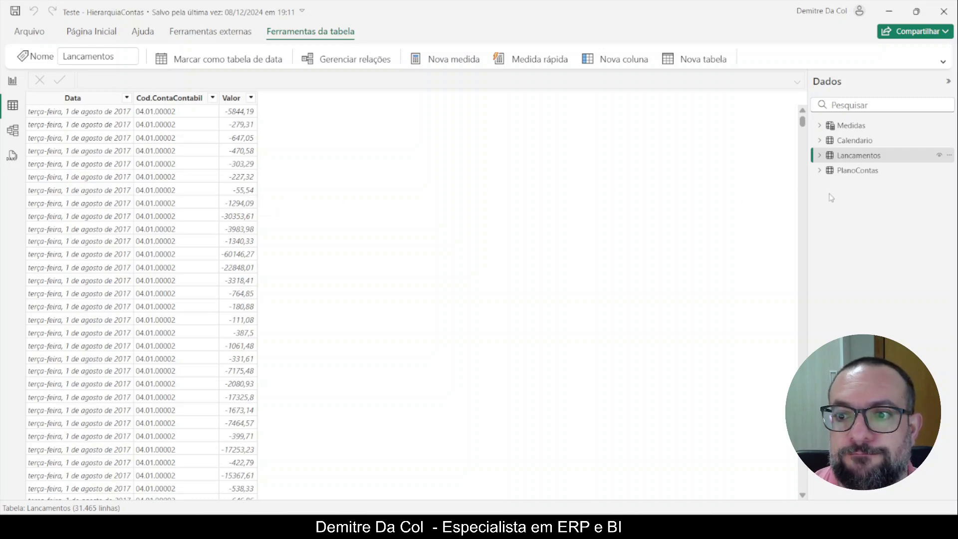
{"action": "left_click", "coordinate": [860, 171]}
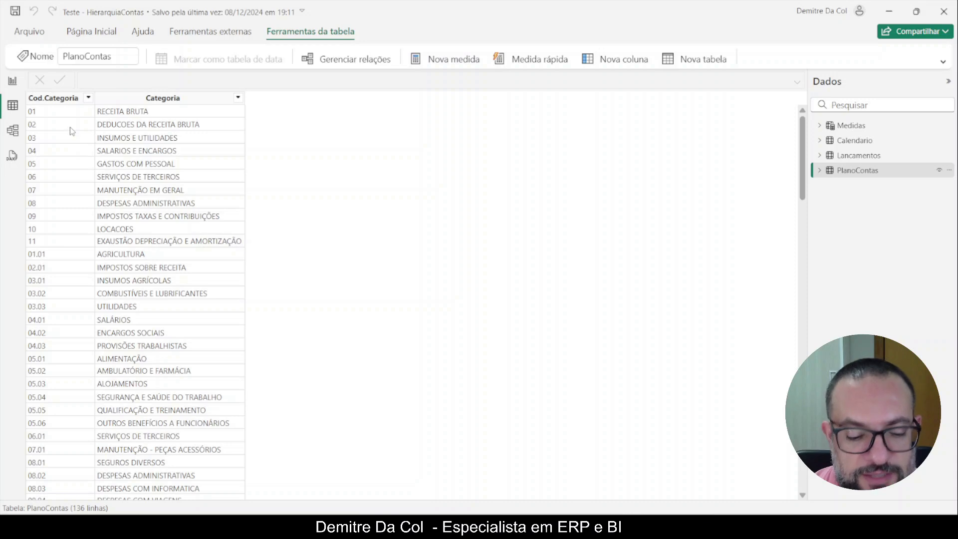
{"action": "left_click_drag", "start_coordinate": [59, 106], "coordinate": [81, 149]}
{"action": "left_click_drag", "start_coordinate": [172, 100], "coordinate": [233, 159]}
{"action": "key", "text": "Escape"}
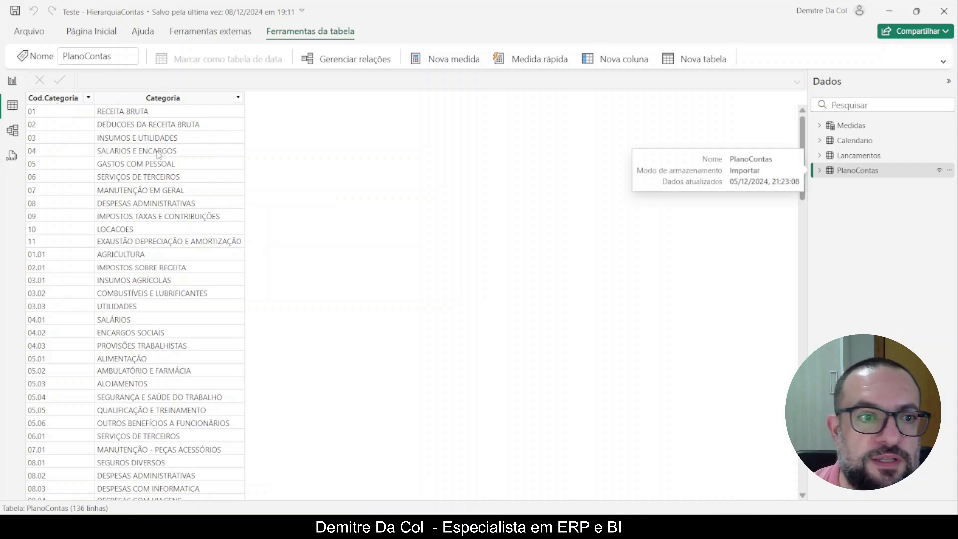
{"action": "scroll", "coordinate": [79, 211], "scroll_direction": "down", "scroll_amount": 8}
{"action": "scroll", "coordinate": [79, 214], "scroll_direction": "up", "scroll_amount": 8}
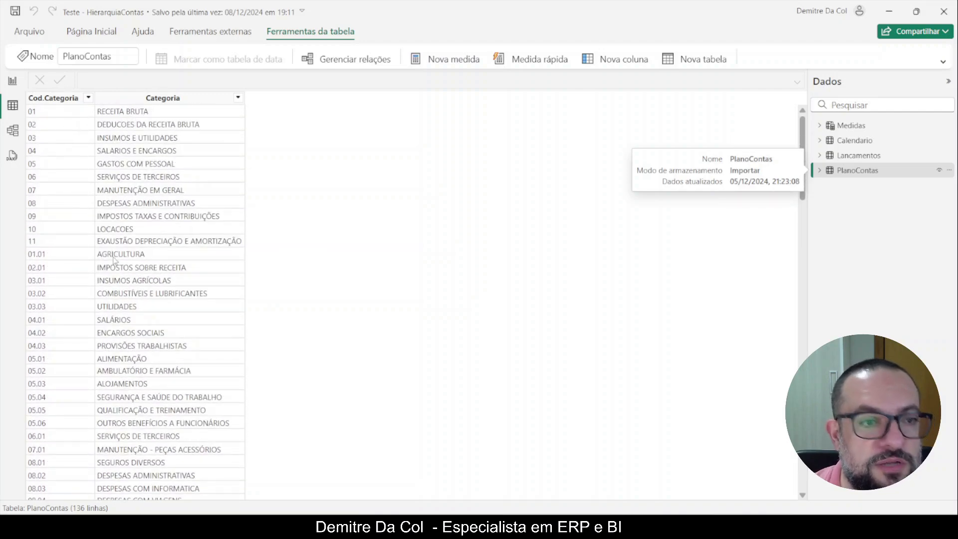
{"action": "scroll", "coordinate": [68, 303], "scroll_direction": "down", "scroll_amount": 10}
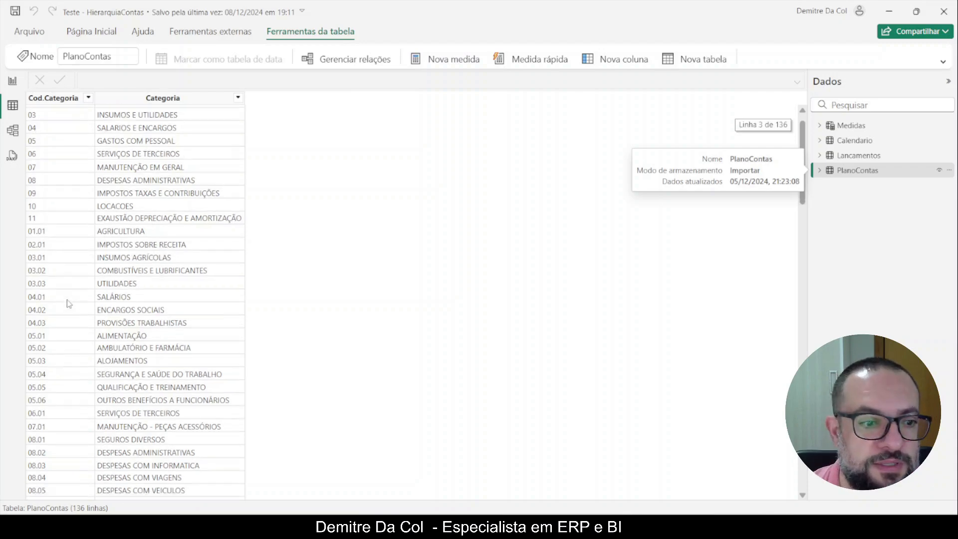
{"action": "scroll", "coordinate": [68, 303], "scroll_direction": "down", "scroll_amount": 4}
{"action": "scroll", "coordinate": [60, 244], "scroll_direction": "up", "scroll_amount": 5}
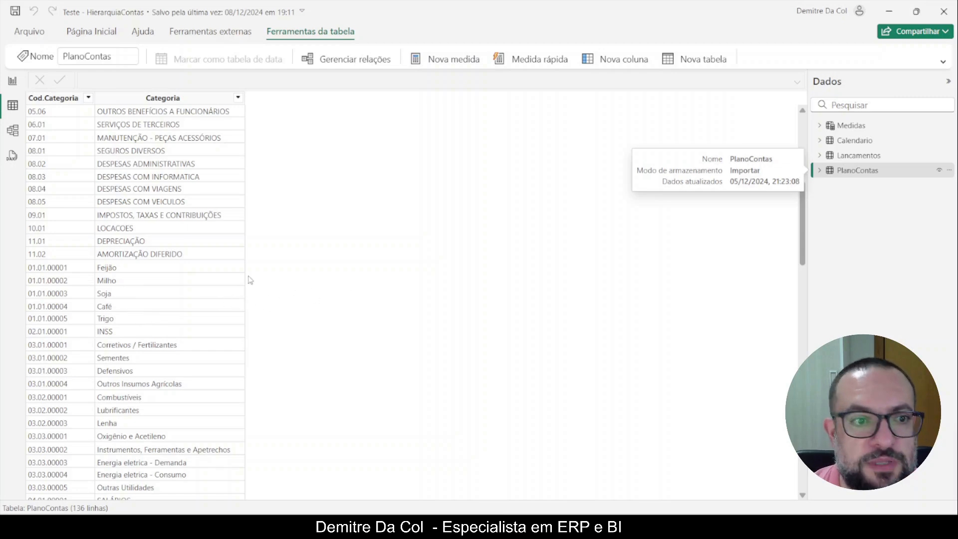
{"action": "scroll", "coordinate": [185, 281], "scroll_direction": "down", "scroll_amount": 18}
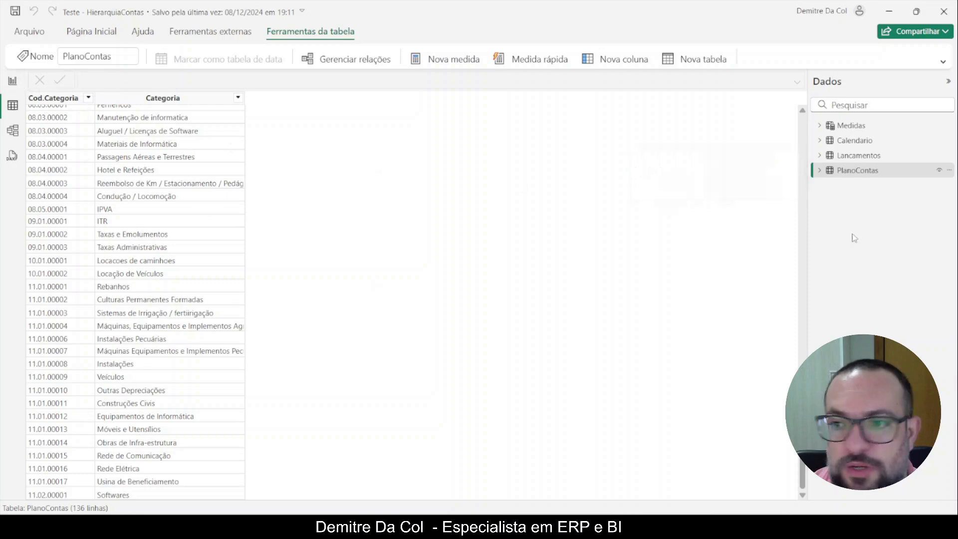
Review the distinct account codes in the Cod.ContaContabil column of the Lancamentos table through its filter list.
{"action": "left_click", "coordinate": [856, 158]}
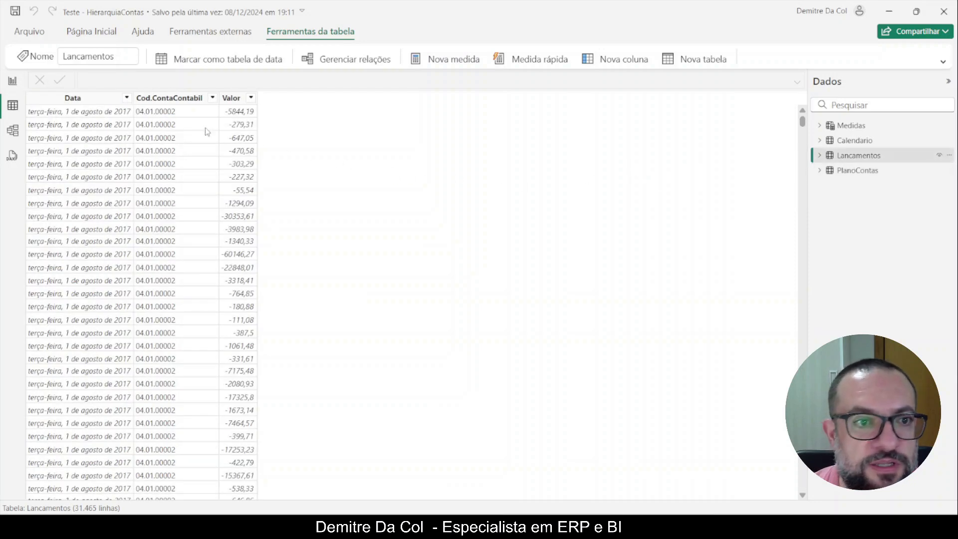
{"action": "left_click", "coordinate": [212, 98]}
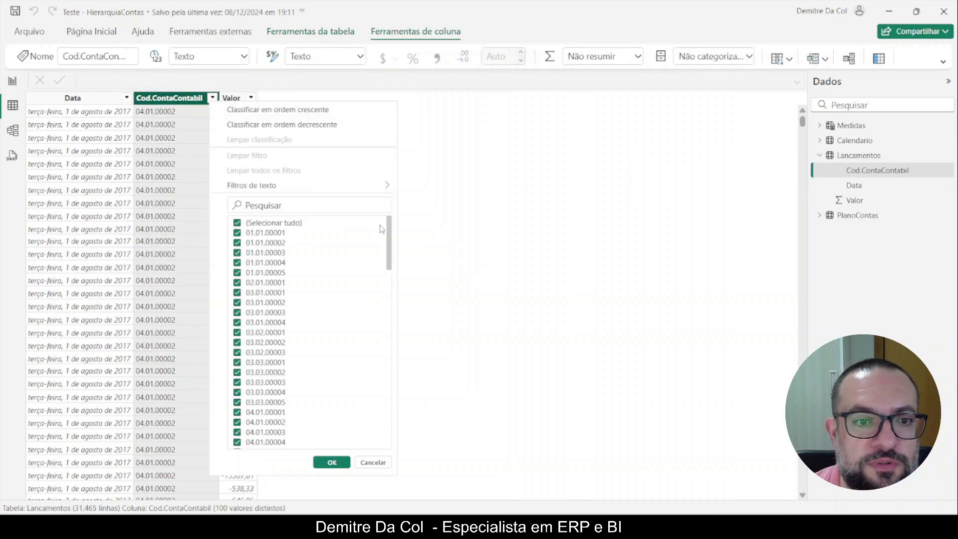
{"action": "left_click_drag", "start_coordinate": [388, 235], "coordinate": [404, 214]}
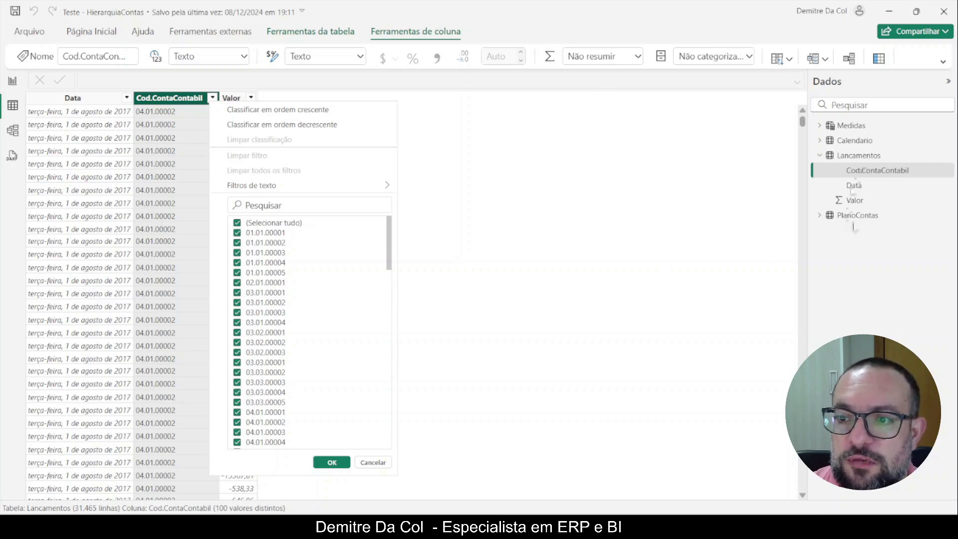
Insert an empty table visual in the upper-left area of the report page "Duplicata de Padrao visual".
{"action": "left_click", "coordinate": [13, 82]}
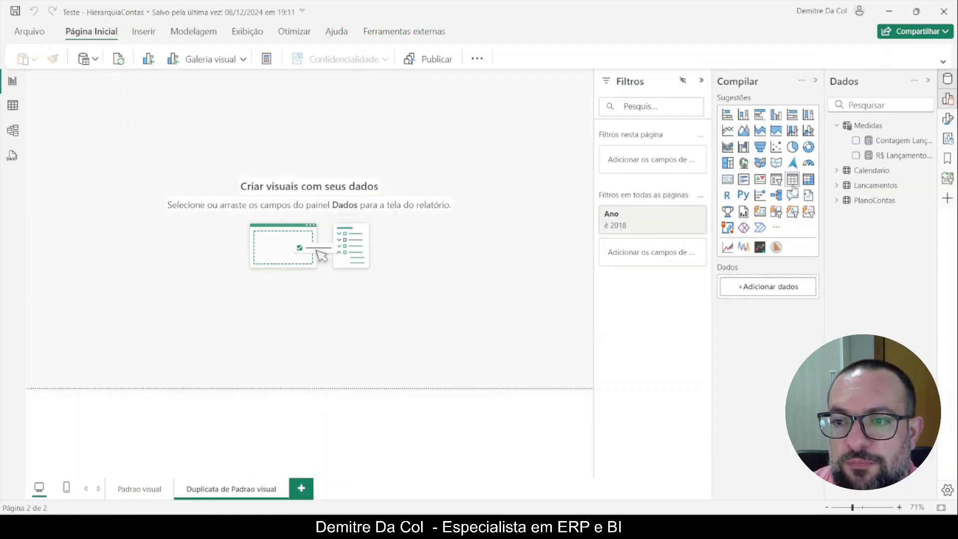
{"action": "left_click_drag", "start_coordinate": [125, 166], "coordinate": [179, 199]}
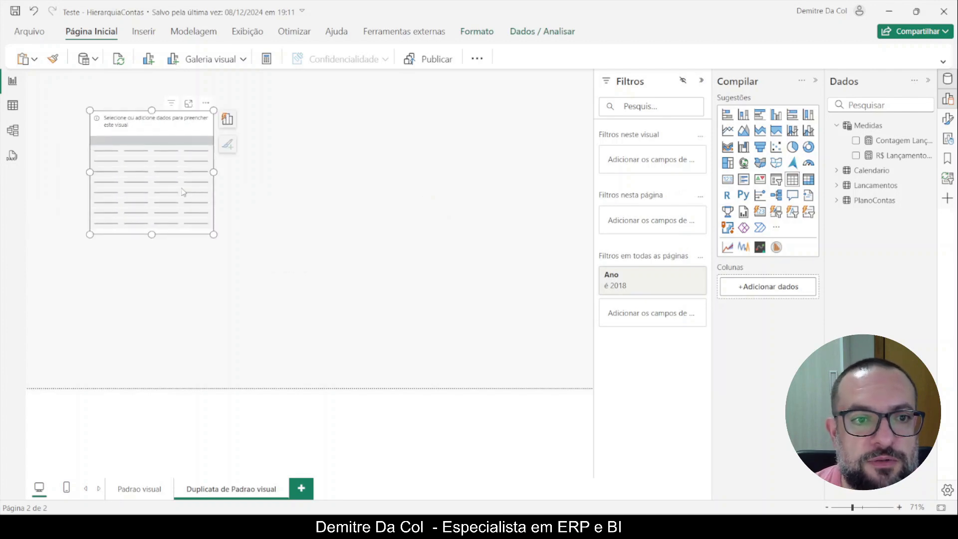
{"action": "left_click", "coordinate": [321, 212]}
{"action": "scroll", "coordinate": [321, 213], "scroll_direction": "up", "scroll_amount": 5}
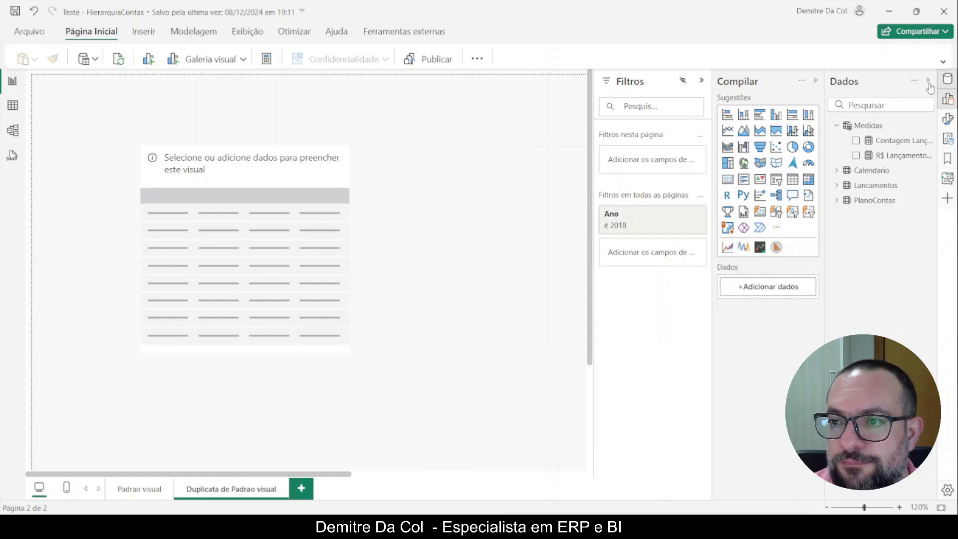
Add the PlanoContas fields Categoria and Cod.Categoria to the table visual and widen the visual.
{"action": "left_click", "coordinate": [947, 99]}
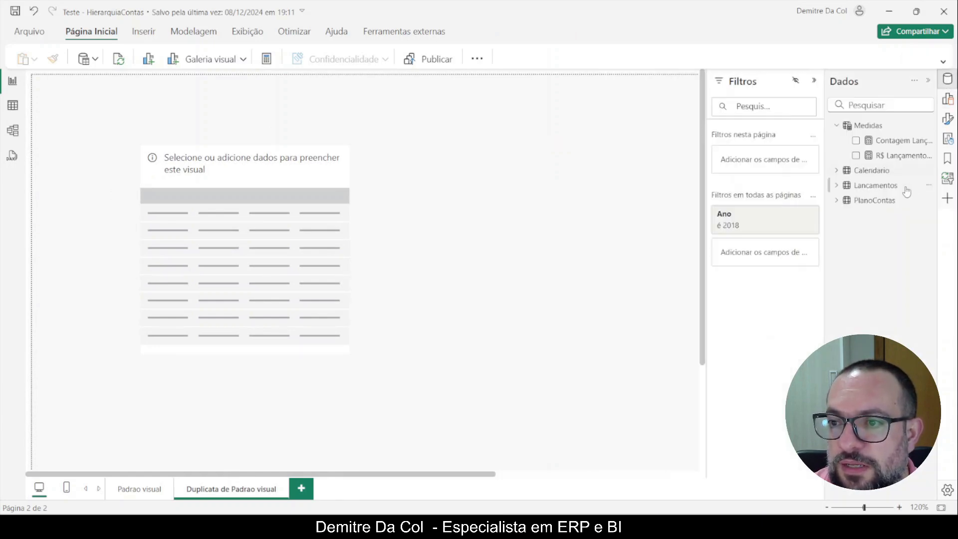
{"action": "left_click", "coordinate": [836, 185]}
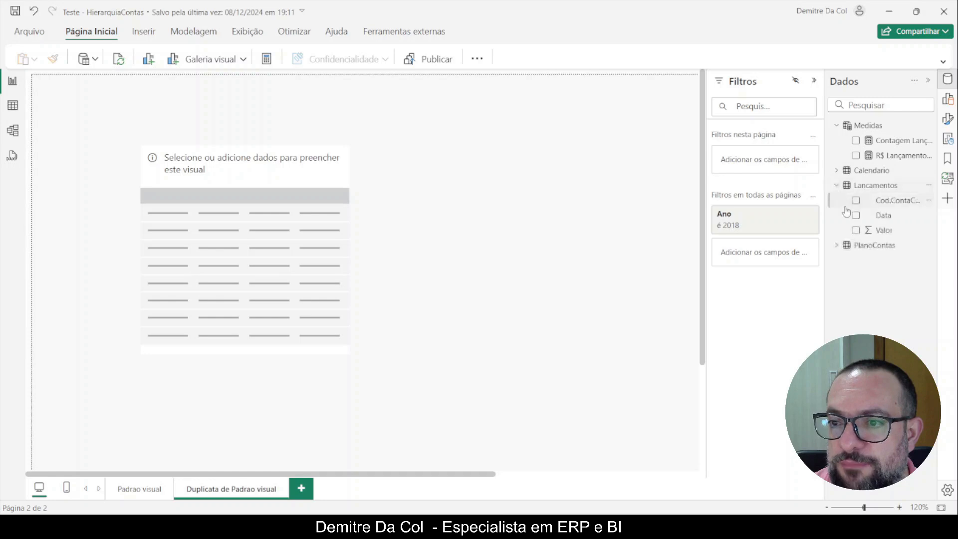
{"action": "left_click_drag", "start_coordinate": [897, 204], "coordinate": [817, 200]}
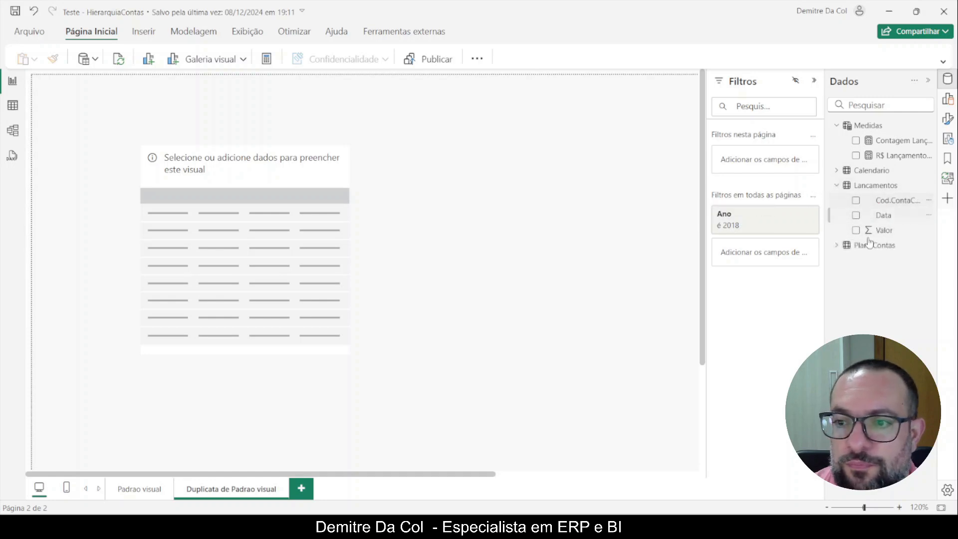
{"action": "left_click", "coordinate": [836, 245]}
{"action": "left_click_drag", "start_coordinate": [890, 260], "coordinate": [218, 240]}
{"action": "left_click_drag", "start_coordinate": [348, 249], "coordinate": [509, 250]}
{"action": "left_click_drag", "start_coordinate": [893, 275], "coordinate": [483, 281]}
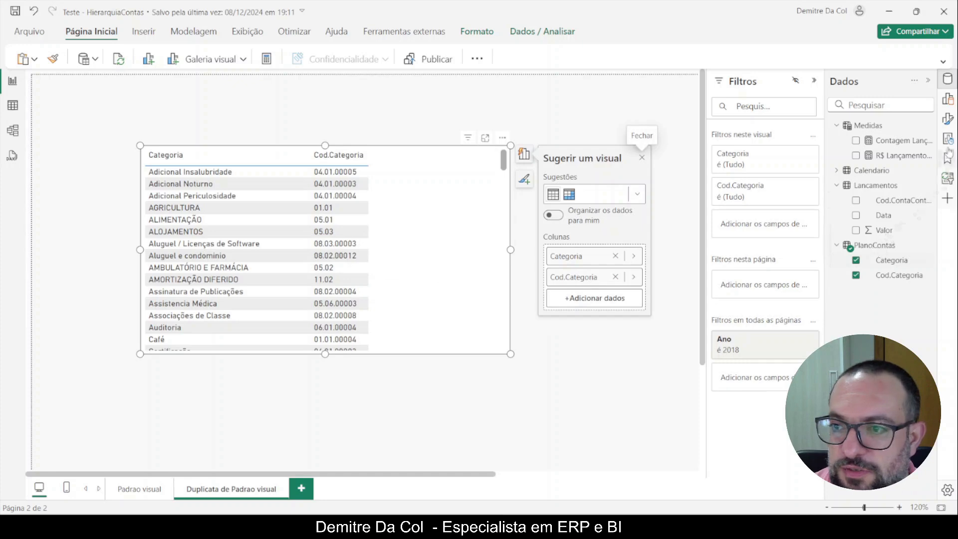
Place the Cod.Categoria column before Categoria in the table visual and sort the table by Cod.Categoria in ascending order.
{"action": "left_click", "coordinate": [947, 99]}
{"action": "left_click_drag", "start_coordinate": [858, 308], "coordinate": [877, 279]}
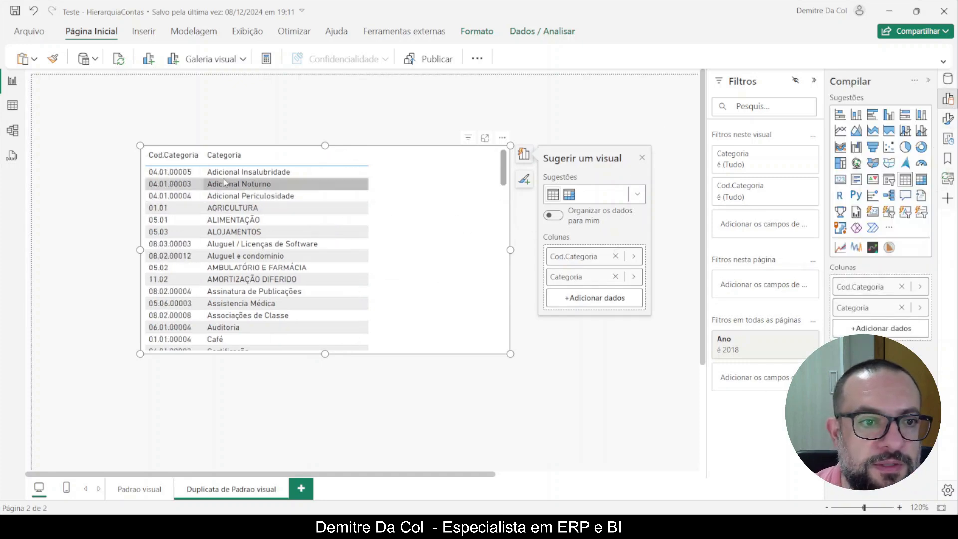
{"action": "left_click", "coordinate": [185, 158]}
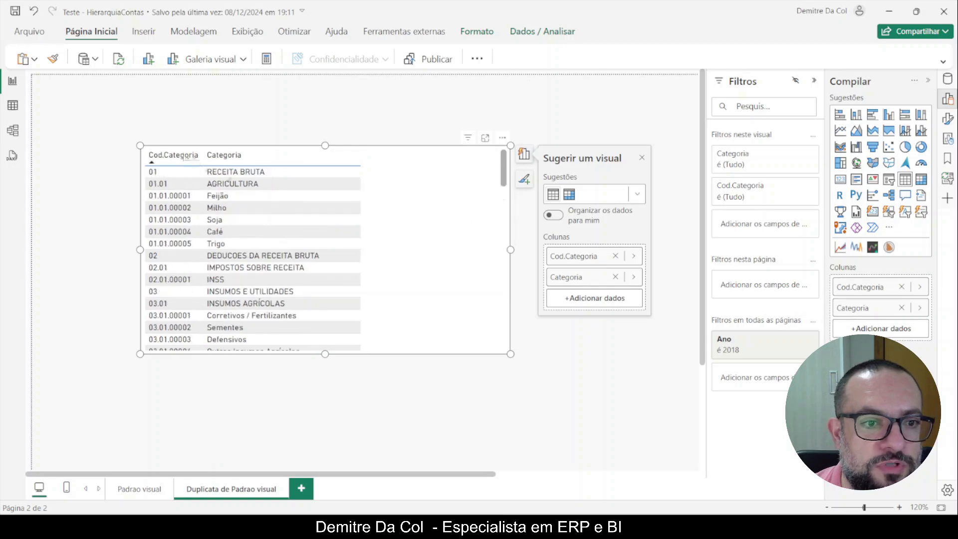
Add the measure "R$ Lançamentos Nesta Conta" to the table visual and make the visual taller.
{"action": "left_click", "coordinate": [947, 79]}
{"action": "left_click", "coordinate": [908, 157]}
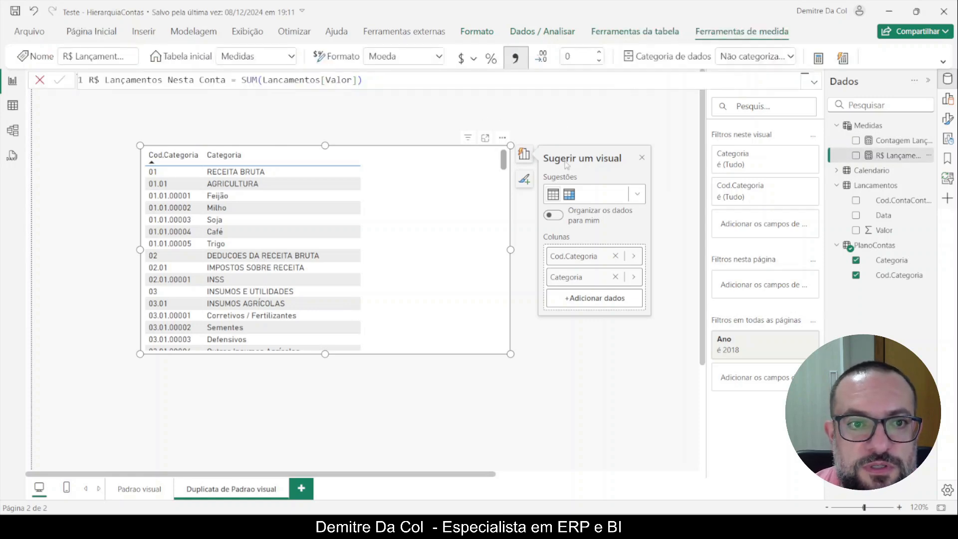
{"action": "left_click_drag", "start_coordinate": [883, 156], "coordinate": [375, 216]}
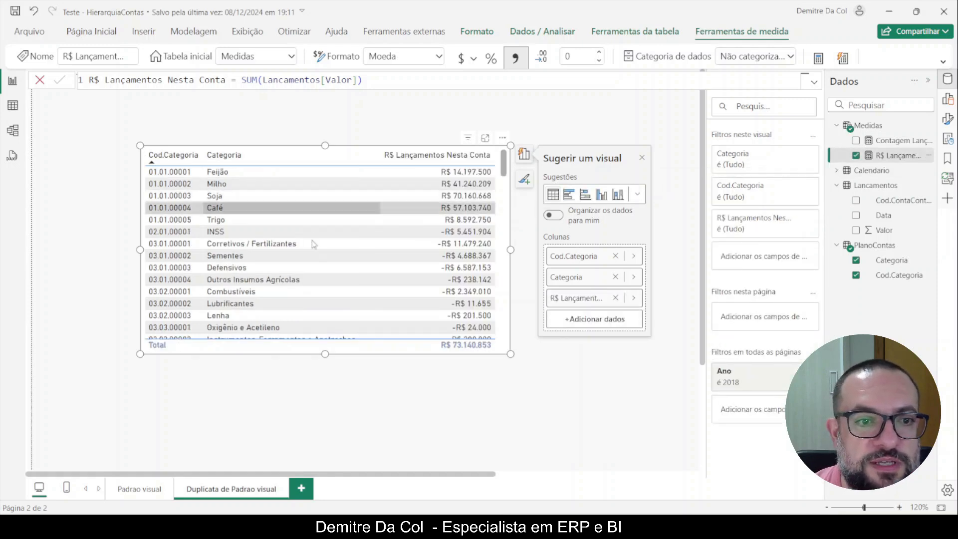
{"action": "left_click_drag", "start_coordinate": [324, 354], "coordinate": [325, 421]}
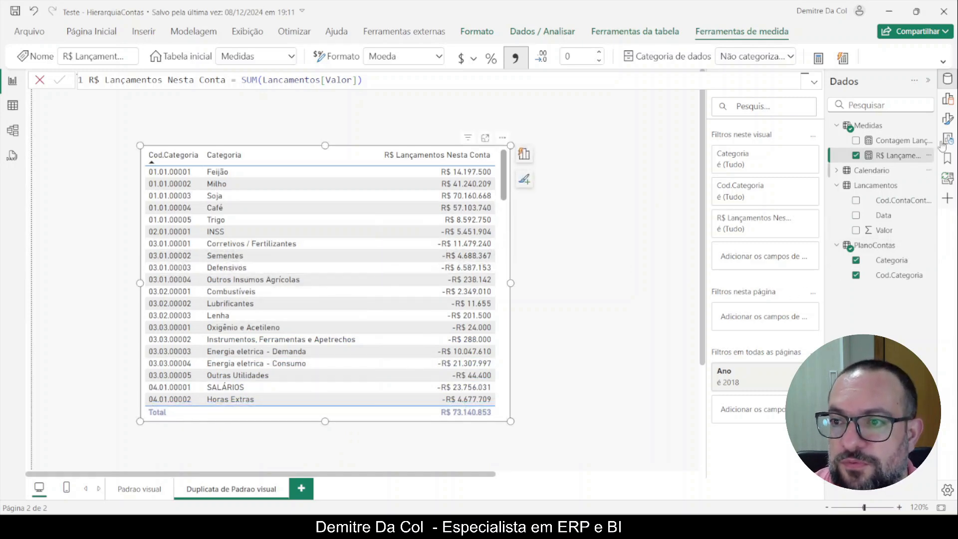
Turn on showing items without data for the Cod.Categoria field of the table visual.
{"action": "left_click", "coordinate": [947, 99]}
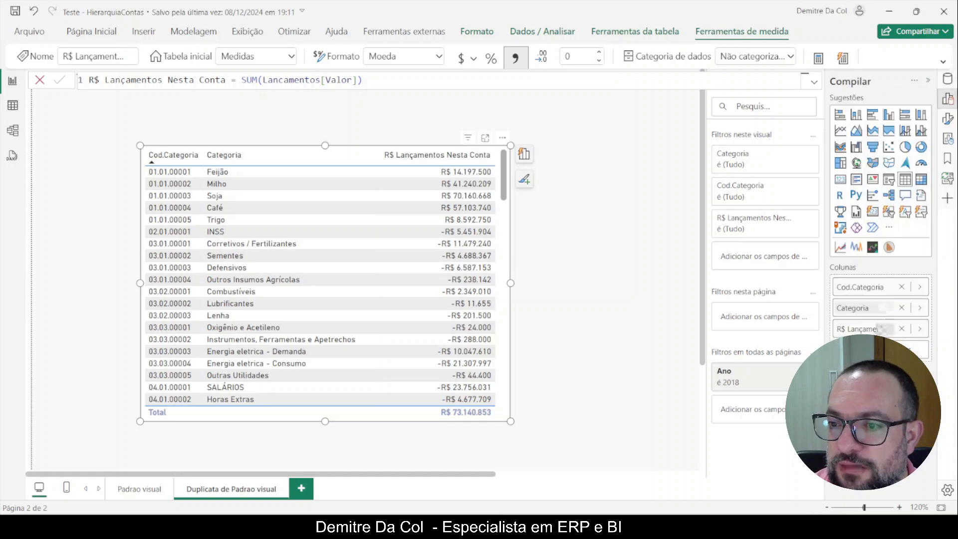
{"action": "right_click", "coordinate": [871, 288]}
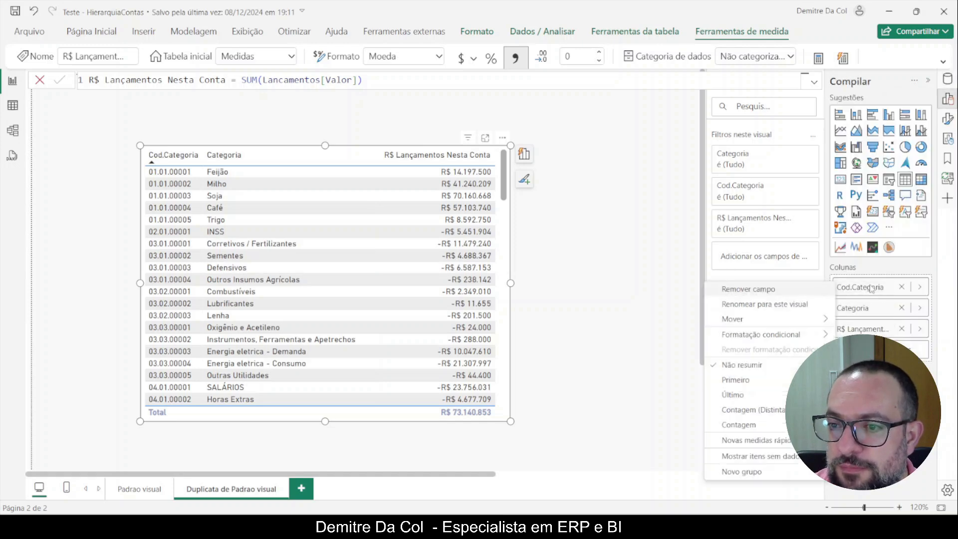
{"action": "left_click", "coordinate": [763, 455]}
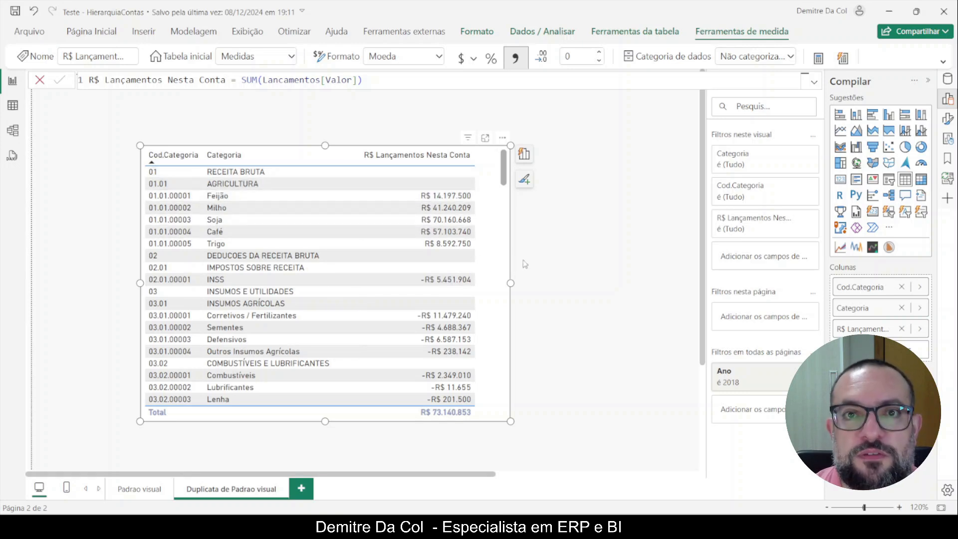
Shorten the table visual from its upper edge and place a small, empty slicer in the space above it.
{"action": "left_click_drag", "start_coordinate": [325, 146], "coordinate": [317, 227]}
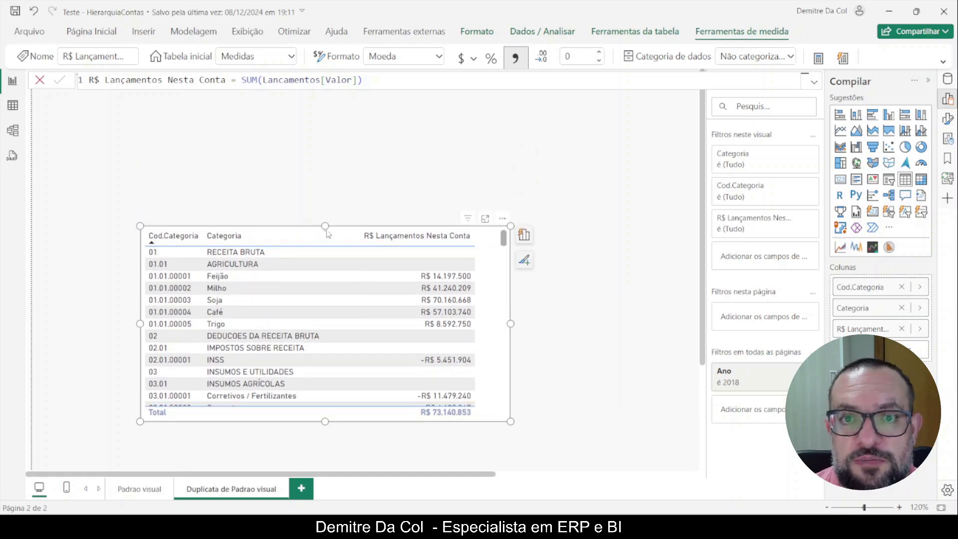
{"action": "left_click", "coordinate": [601, 206]}
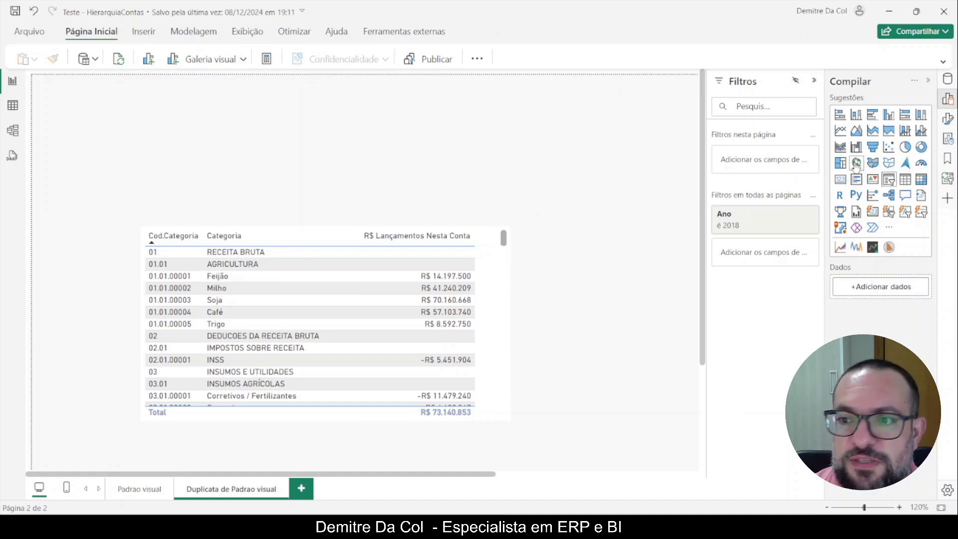
{"action": "left_click", "coordinate": [889, 180]}
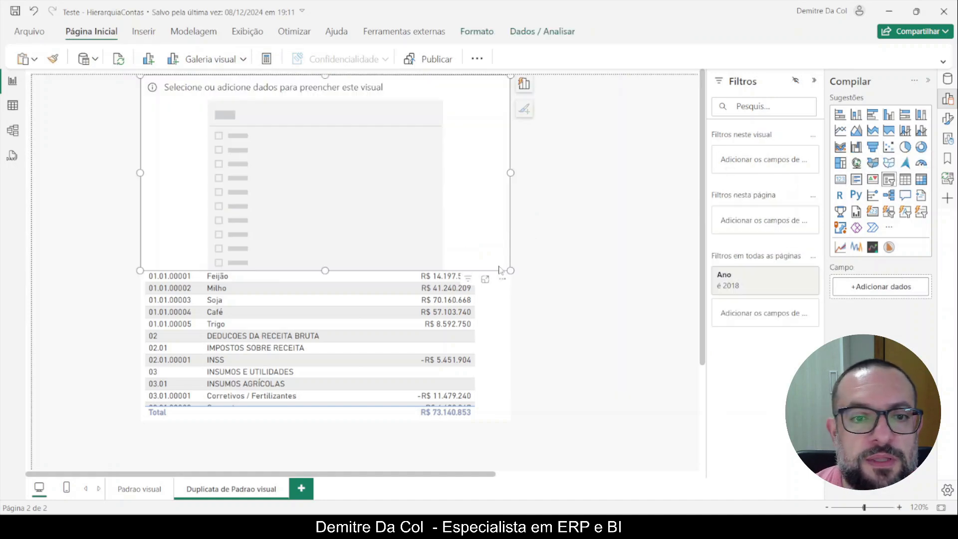
{"action": "left_click_drag", "start_coordinate": [510, 270], "coordinate": [348, 148]}
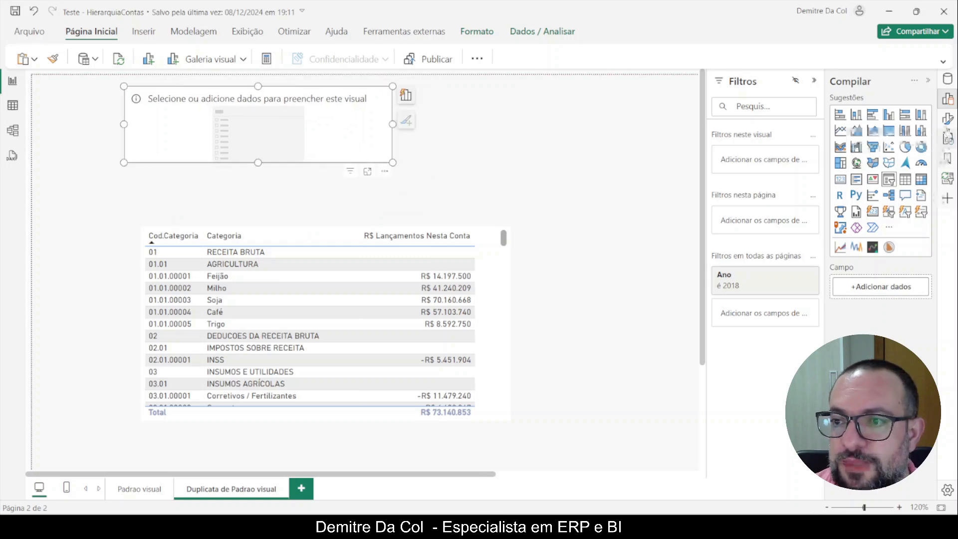
Search the data fields for "cod" and assign Cod.Categoria from PlanoContas to the slicer.
{"action": "left_click", "coordinate": [880, 287]}
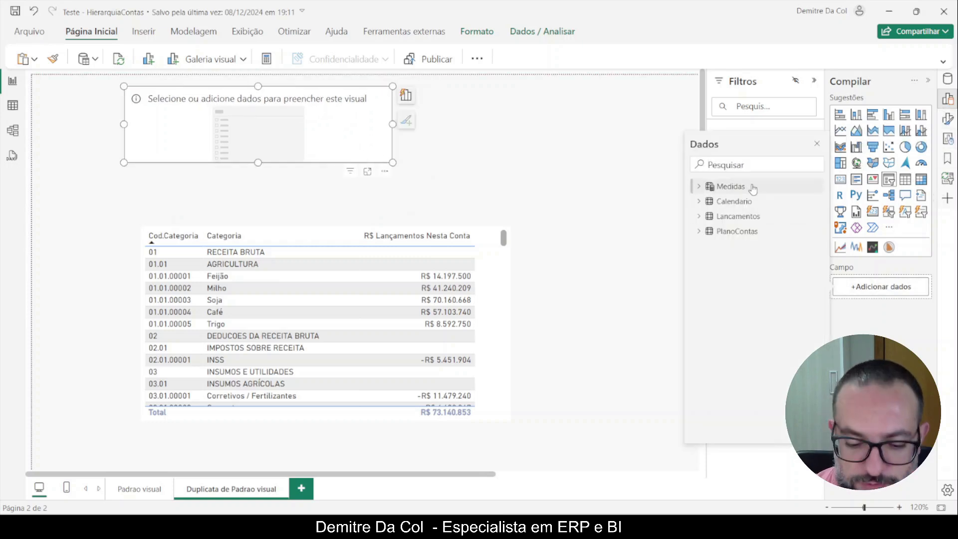
{"action": "type", "text": "cod"}
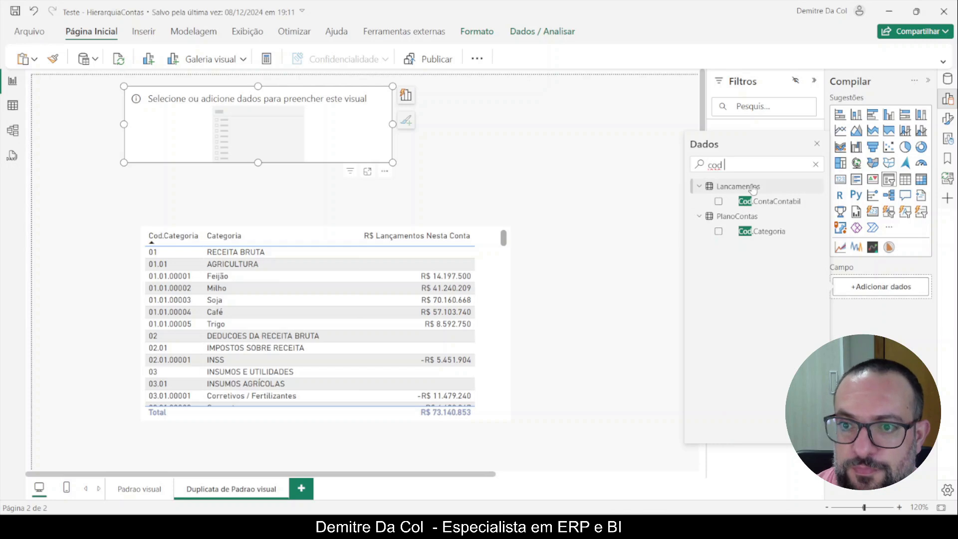
{"action": "left_click", "coordinate": [718, 231]}
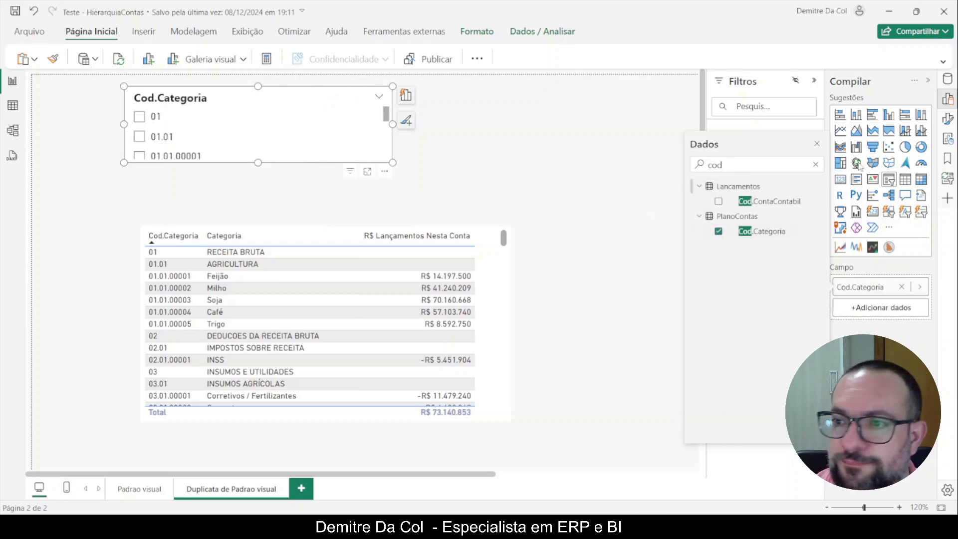
Set the Cod.Categoria slicer's style to Suspenso and expand its list of codes.
{"action": "left_click", "coordinate": [947, 119]}
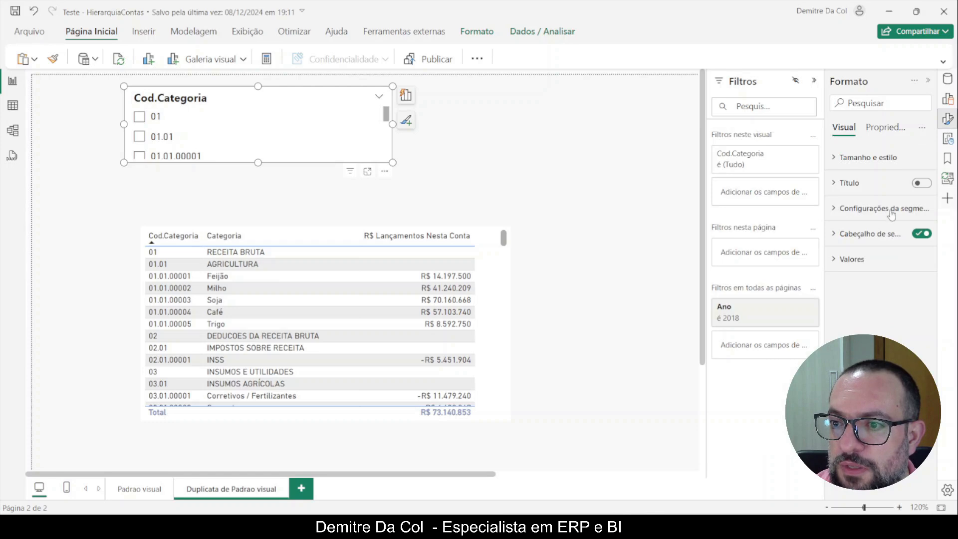
{"action": "left_click", "coordinate": [890, 213]}
{"action": "left_click", "coordinate": [887, 272]}
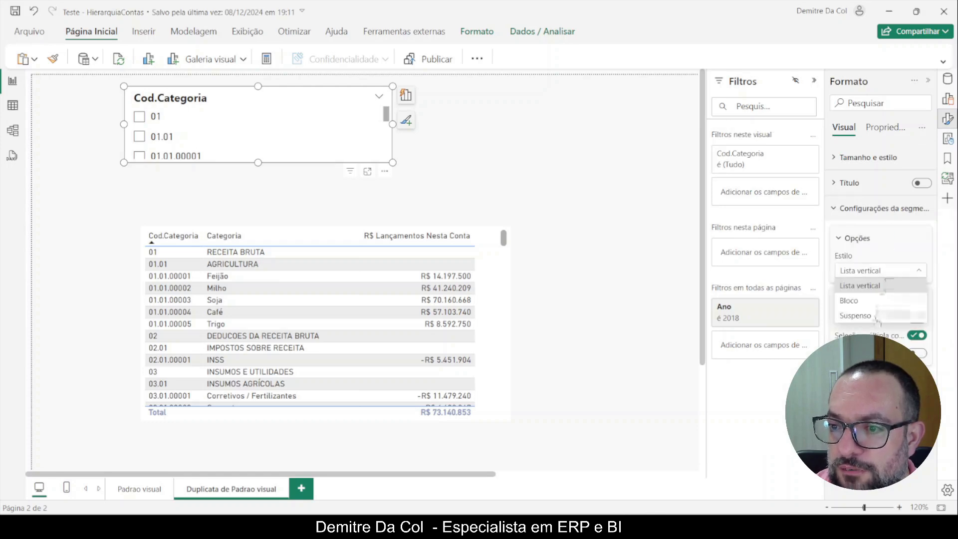
{"action": "left_click", "coordinate": [876, 317]}
{"action": "left_click", "coordinate": [357, 124]}
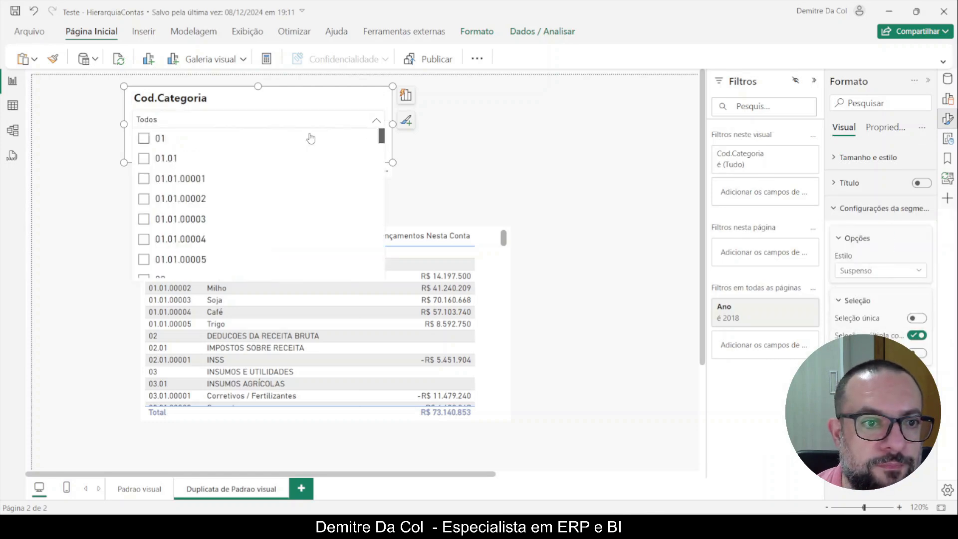
Select codes 01, 01.01 and 01.01.00001 through 01.01.00004 in the Cod.Categoria slicer, and move the table visual nearer the page's left edge.
{"action": "left_click", "coordinate": [144, 138]}
{"action": "left_click", "coordinate": [143, 158]}
{"action": "left_click", "coordinate": [144, 179]}
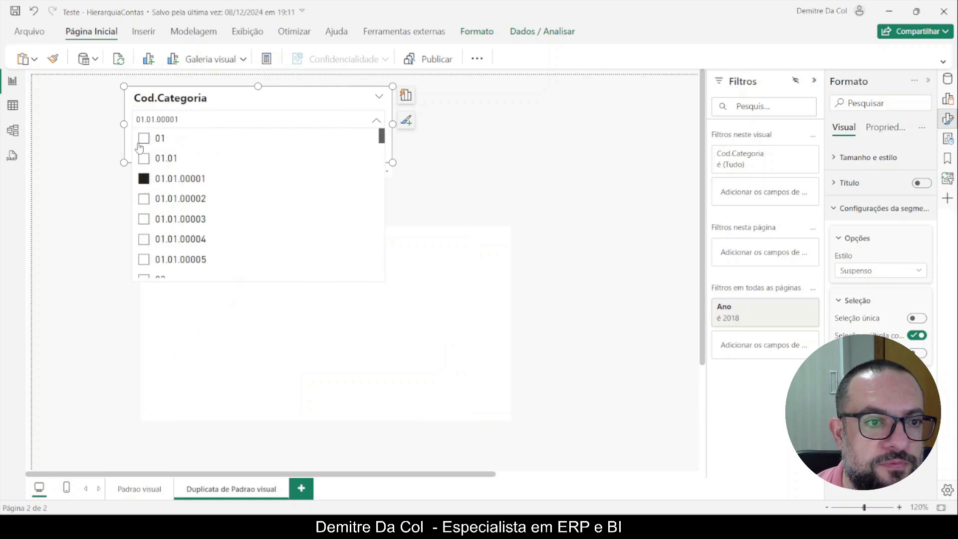
{"action": "left_click", "coordinate": [144, 138]}
{"action": "left_click", "coordinate": [143, 158]}
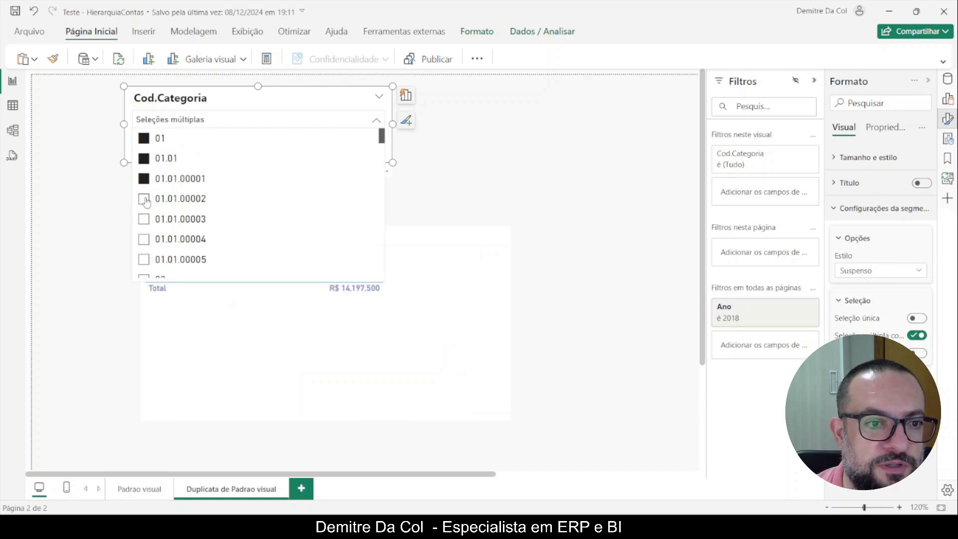
{"action": "left_click", "coordinate": [144, 198]}
{"action": "left_click", "coordinate": [144, 219]}
{"action": "left_click", "coordinate": [144, 239]}
{"action": "left_click", "coordinate": [450, 233]}
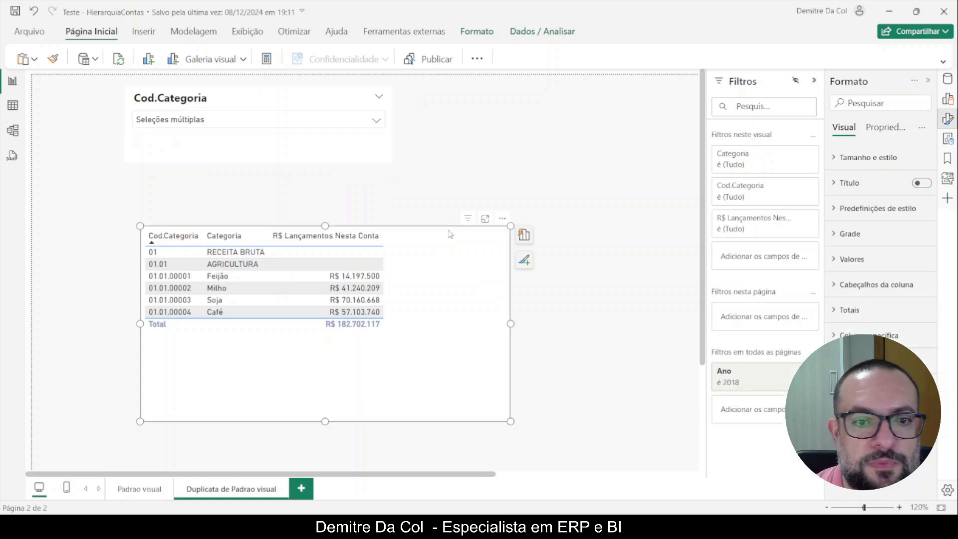
{"action": "left_click_drag", "start_coordinate": [456, 259], "coordinate": [384, 270]}
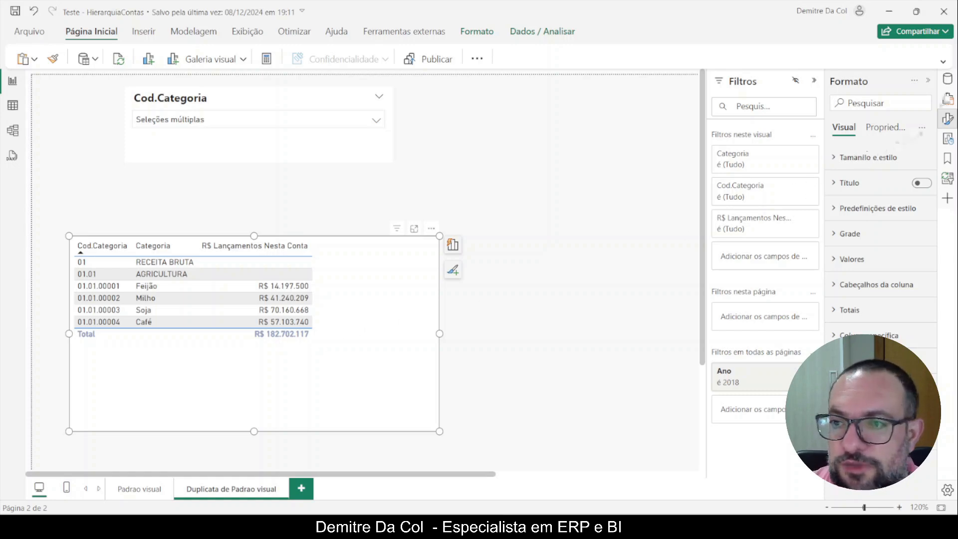
Create a new measure in the Medidas table named "R$ Lancamentos - Categoria" and start its formula on a second line.
{"action": "left_click", "coordinate": [947, 84]}
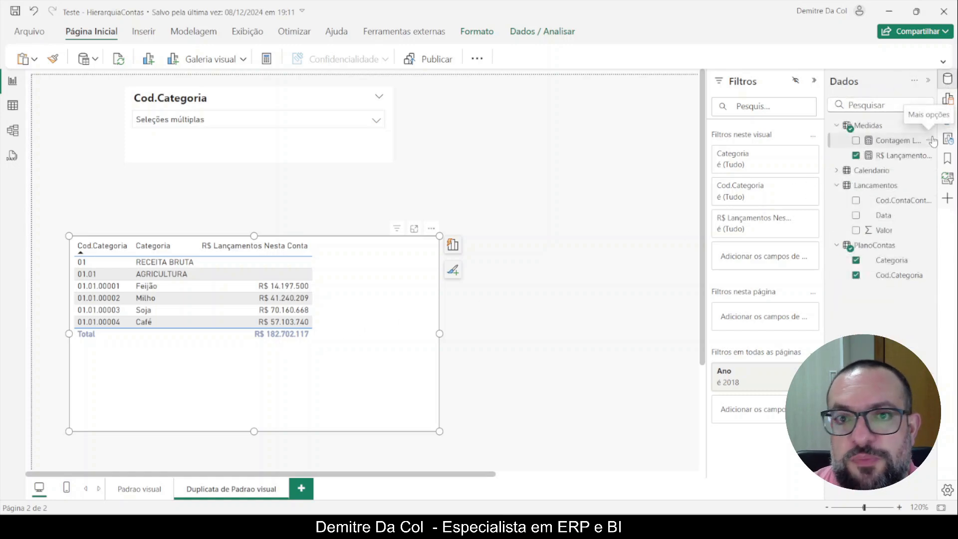
{"action": "left_click", "coordinate": [930, 125]}
{"action": "left_click", "coordinate": [850, 149]}
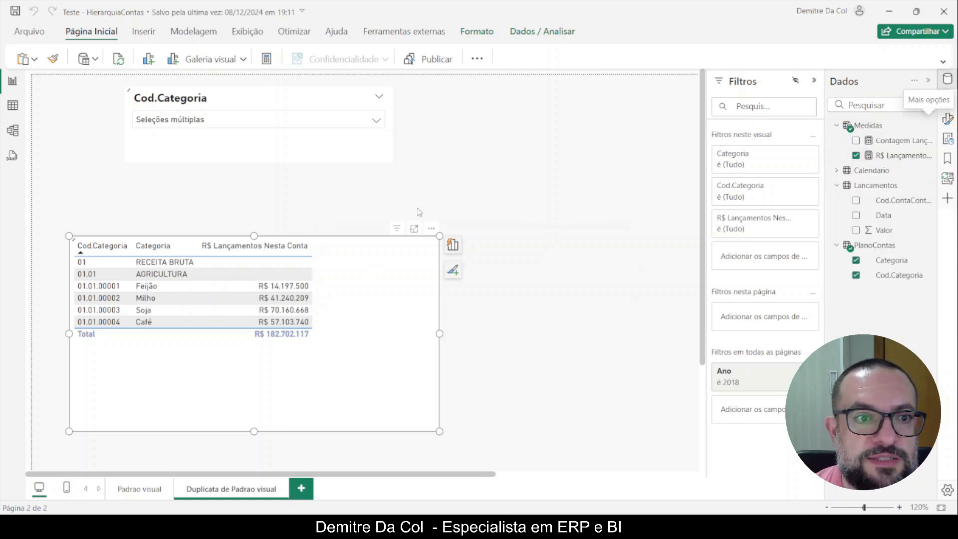
{"action": "type", "text": "R$"}
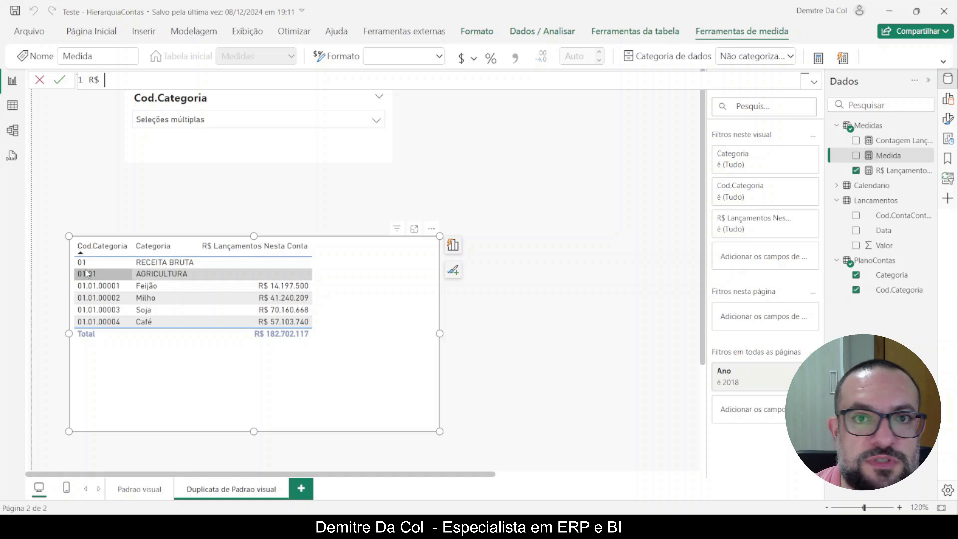
{"action": "type", "text": "Lan"}
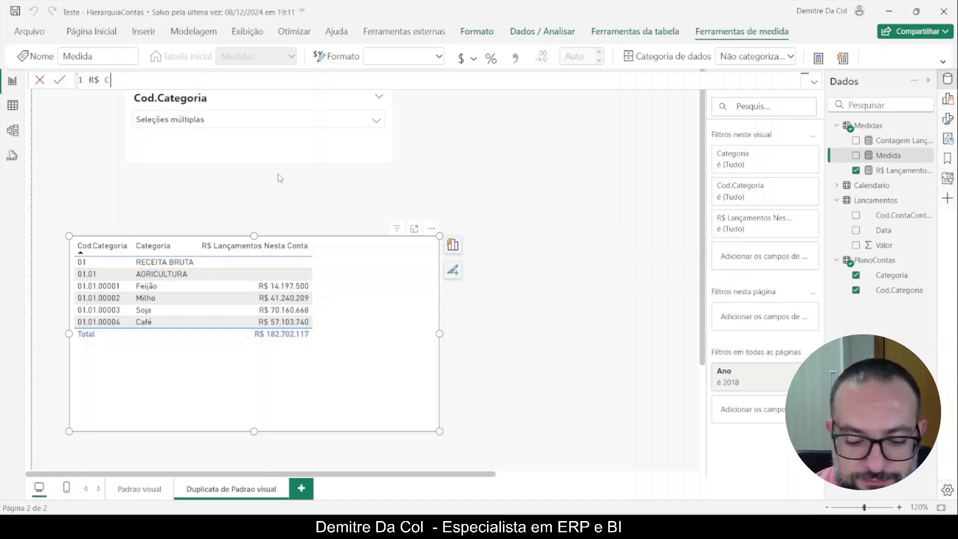
{"action": "key", "text": "BackSpace"}
{"action": "key", "text": "BackSpace"}
{"action": "key", "text": "BackSpace"}
{"action": "type", "text": "Lancamento"}
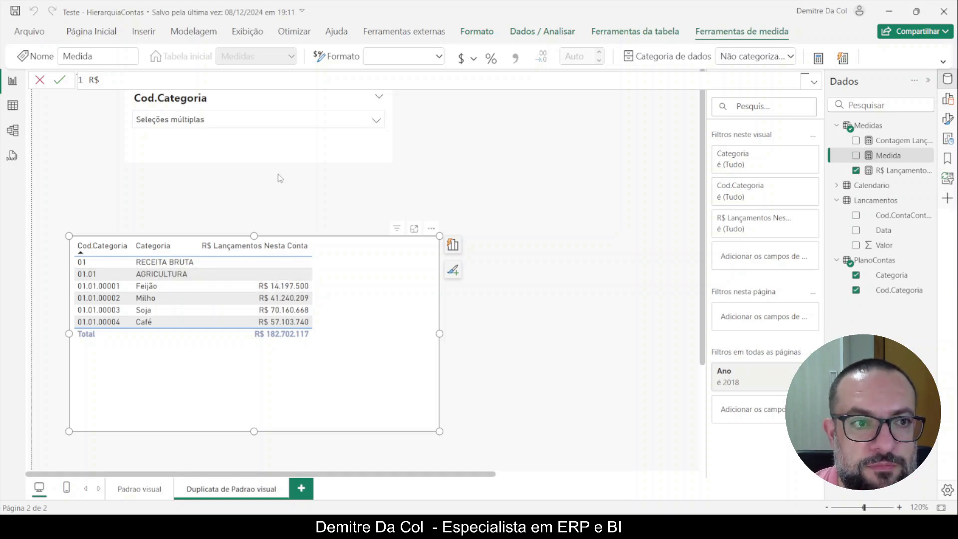
{"action": "type", "text": "s"}
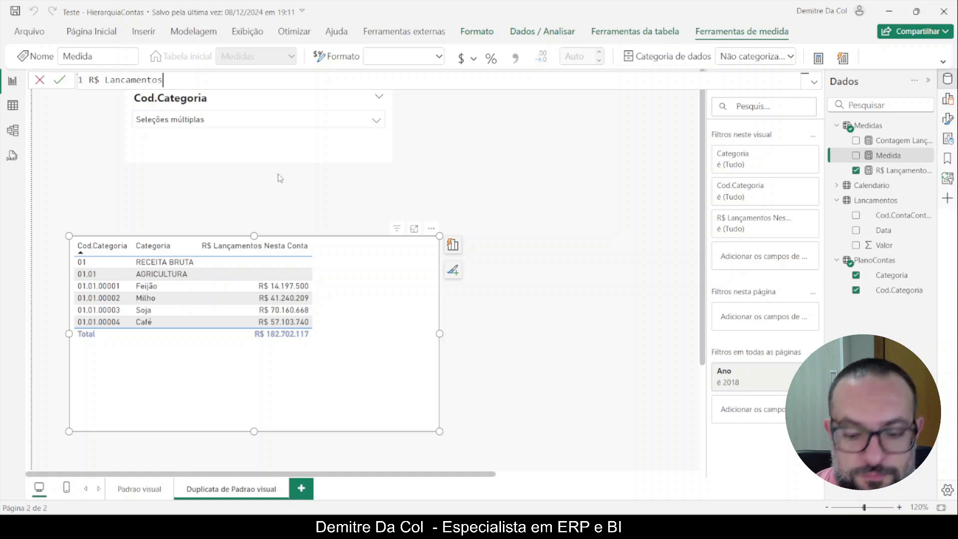
{"action": "type", "text": " - Cate"}
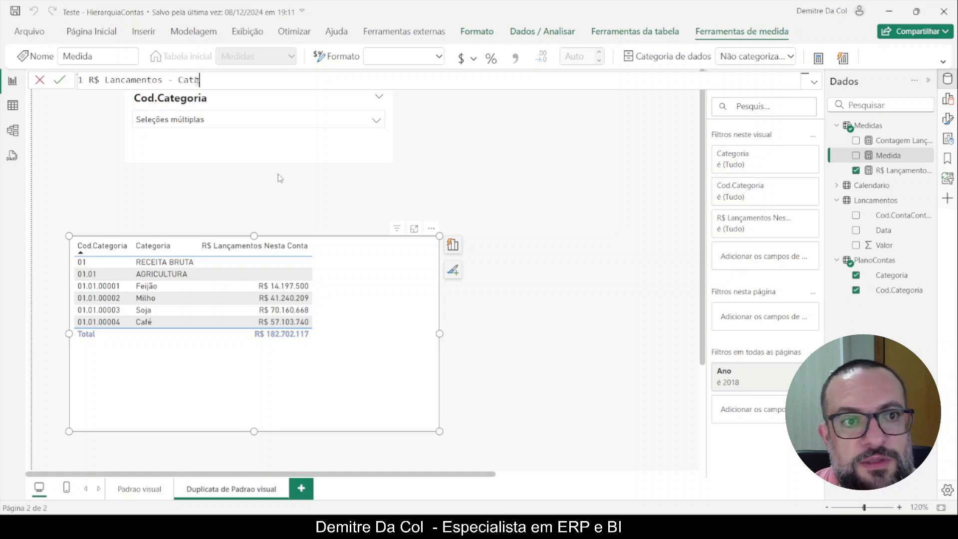
{"action": "type", "text": "goria ="}
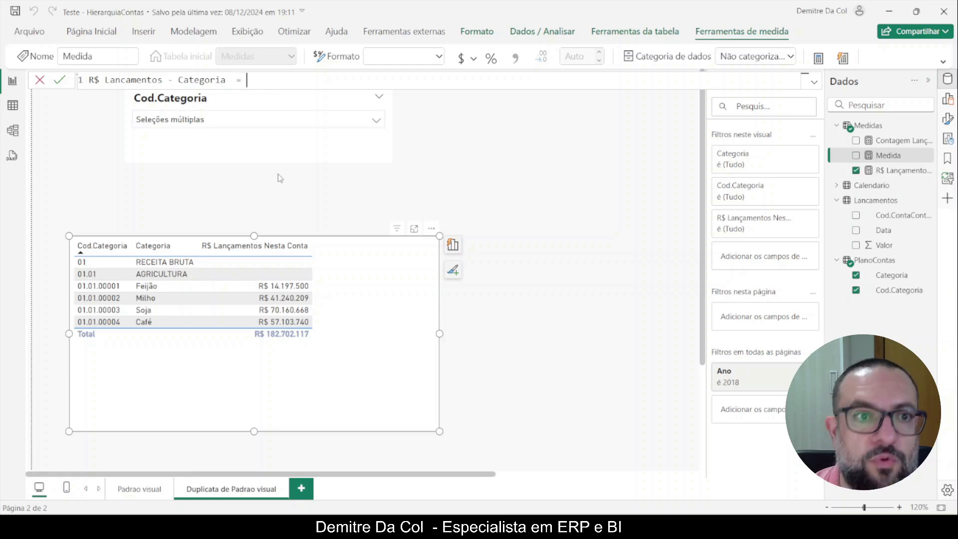
{"action": "key", "text": "shift+Return"}
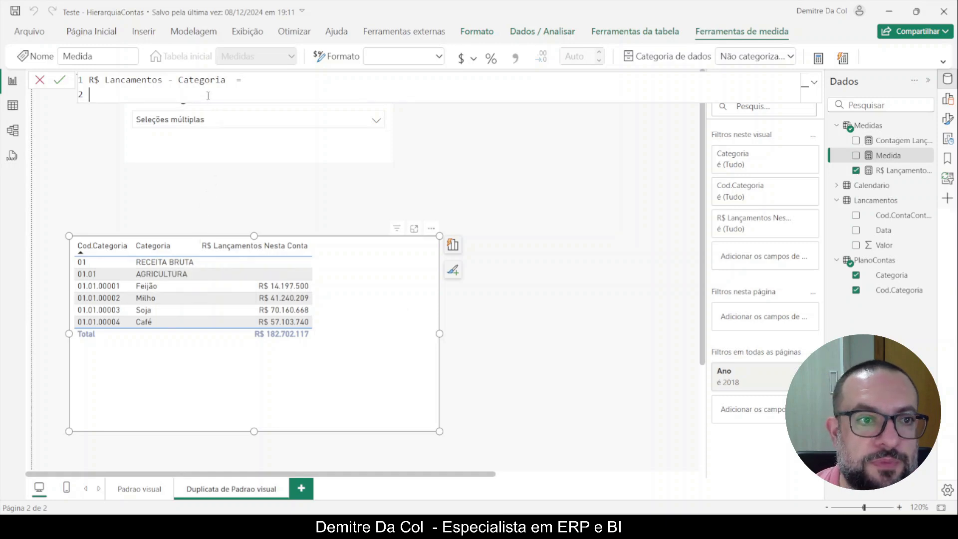
Declare the variable vCodCategoria in the measure as SELECTEDVALUE(PlanoContas[Cod.Categoria]), leaving a blank line below it.
{"action": "type", "text": "i"}
{"action": "key", "text": "BackSpace"}
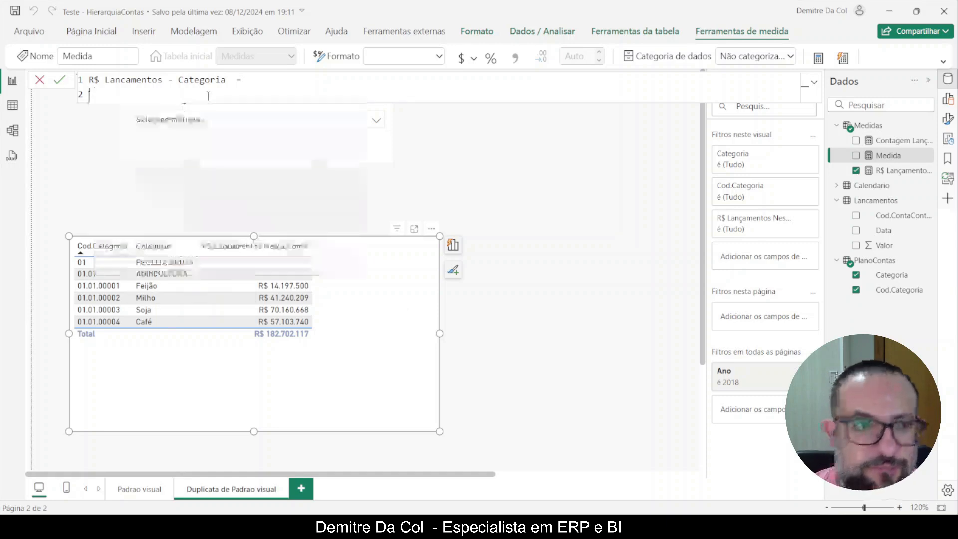
{"action": "key", "text": "Caps_Lock"}
{"action": "type", "text": "VAR"}
{"action": "key", "text": "Caps_Lock"}
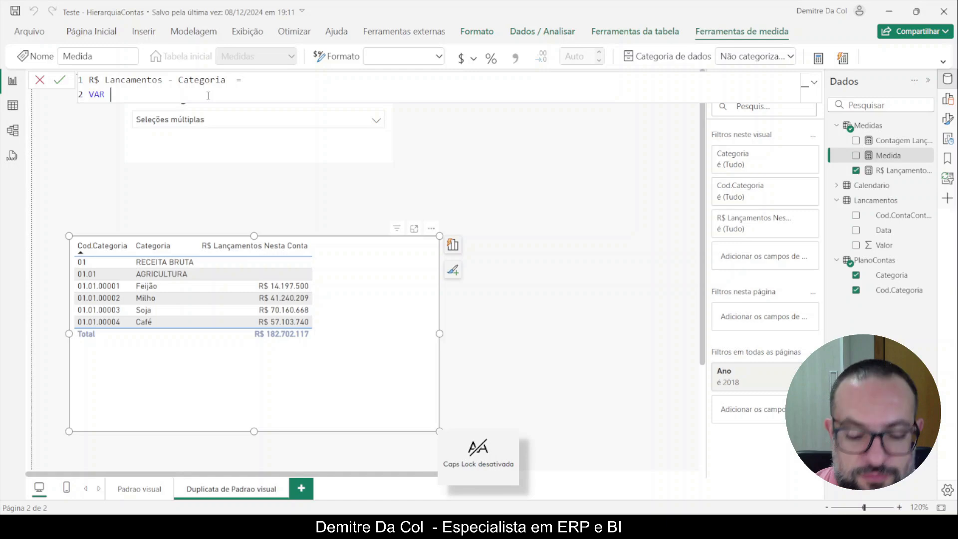
{"action": "type", "text": "vCodCa"}
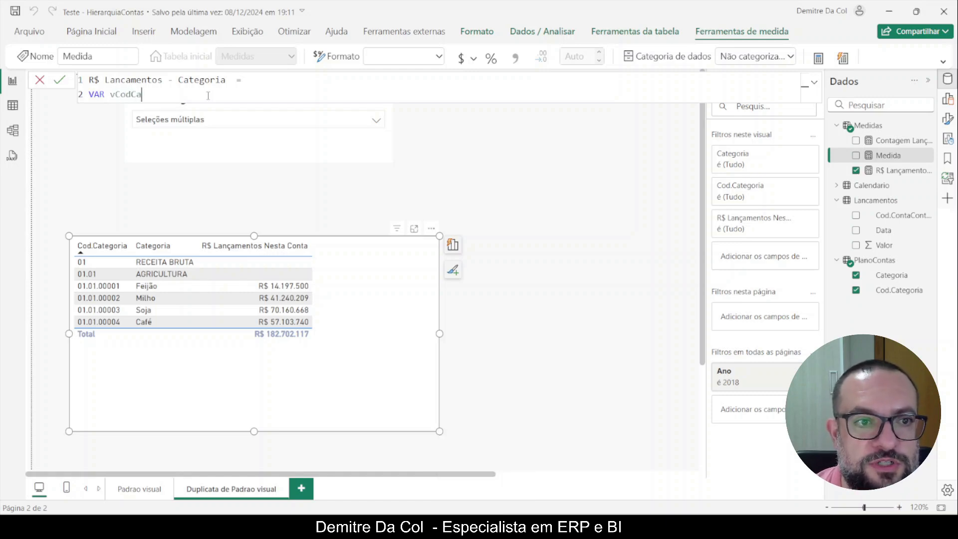
{"action": "type", "text": "tegoria = s"}
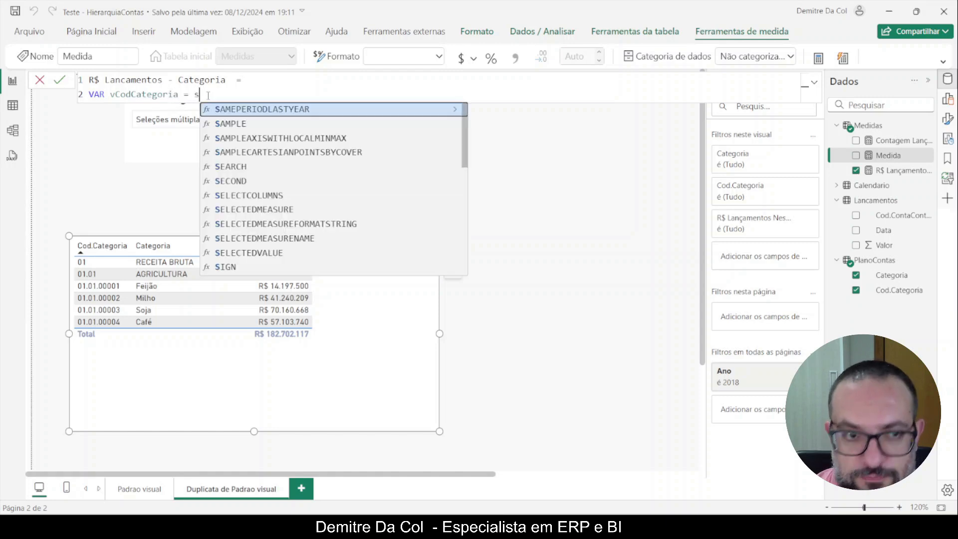
{"action": "type", "text": "electedva"}
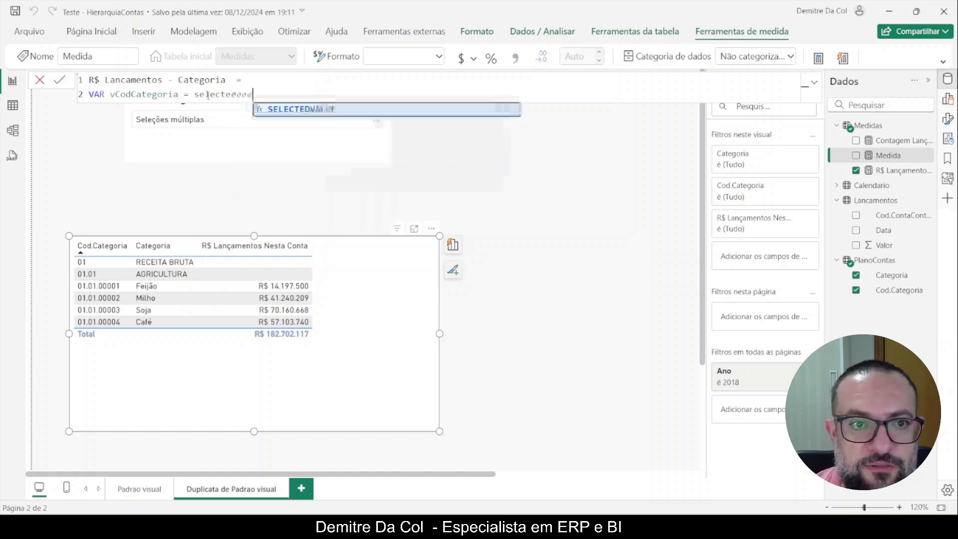
{"action": "key", "text": "Tab"}
{"action": "type", "text": "cod."}
{"action": "key", "text": "BackSpace"}
{"action": "key", "text": "Down"}
{"action": "key", "text": "Tab"}
{"action": "key", "text": "Up"}
{"action": "key", "text": "Down"}
{"action": "type", "text": ")"}
{"action": "key", "text": "shift+Return"}
{"action": "key", "text": "shift+Return"}
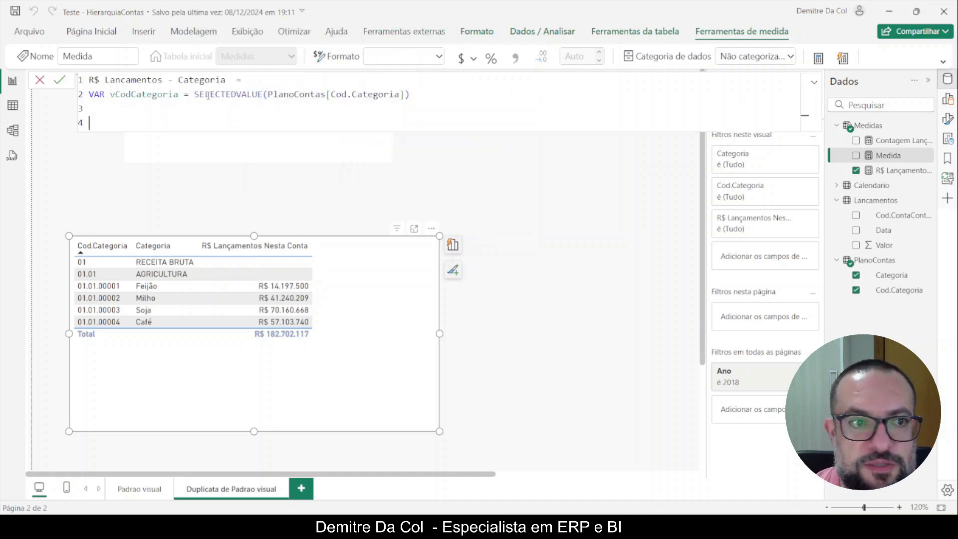
Make the measure return vCodCategoria, commit it, and add the measure as a column of the table visual.
{"action": "key", "text": "Caps_Lock"}
{"action": "type", "text": "RETURN vcodcat"}
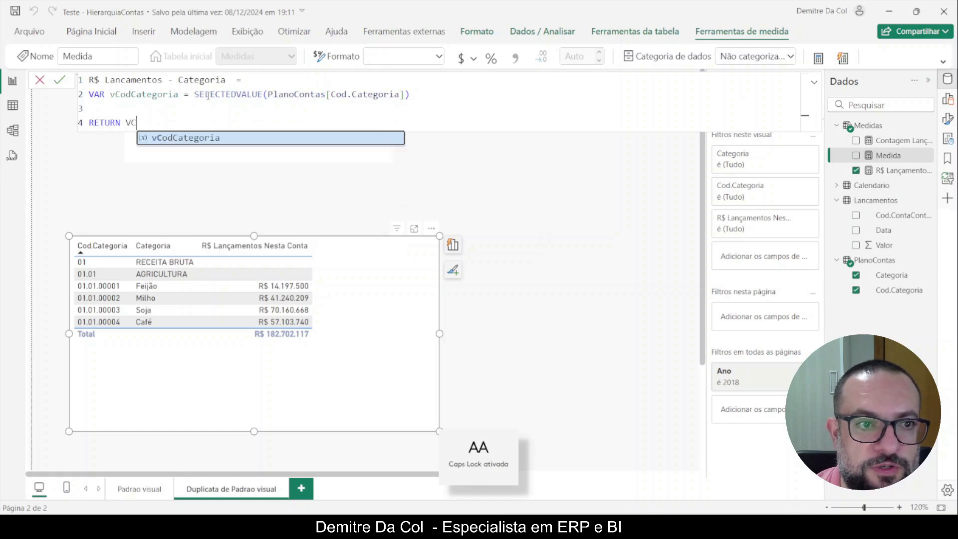
{"action": "key", "text": "Tab"}
{"action": "key", "text": "Return"}
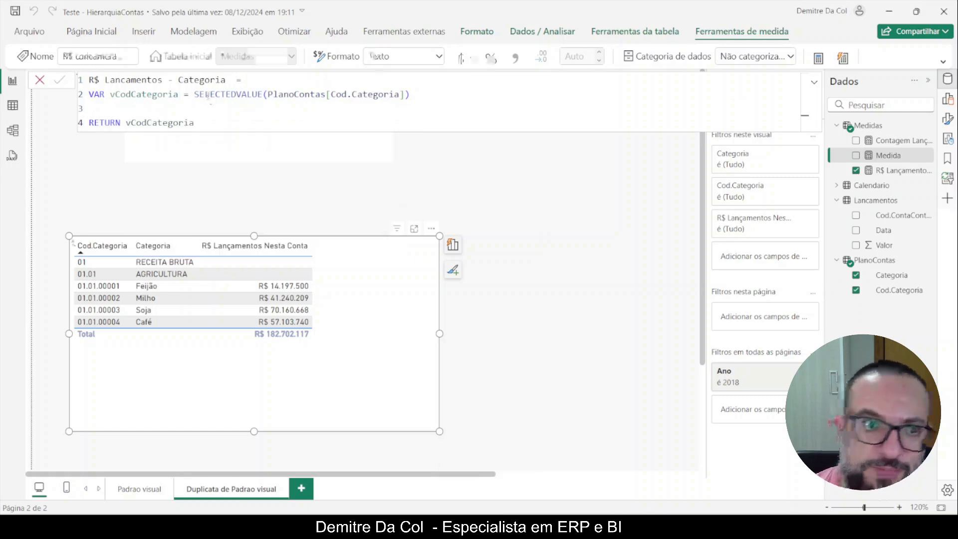
{"action": "left_click_drag", "start_coordinate": [884, 164], "coordinate": [359, 292]}
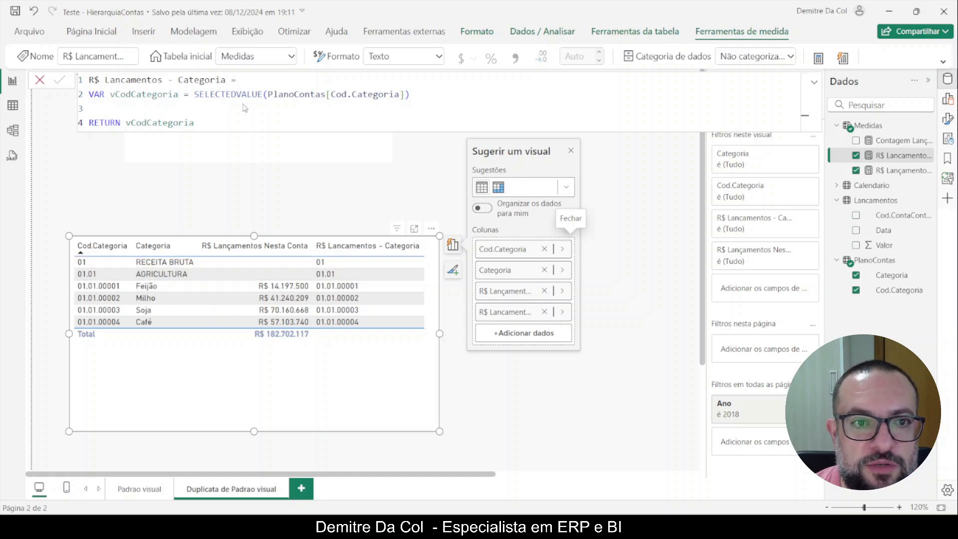
{"action": "left_click", "coordinate": [417, 97]}
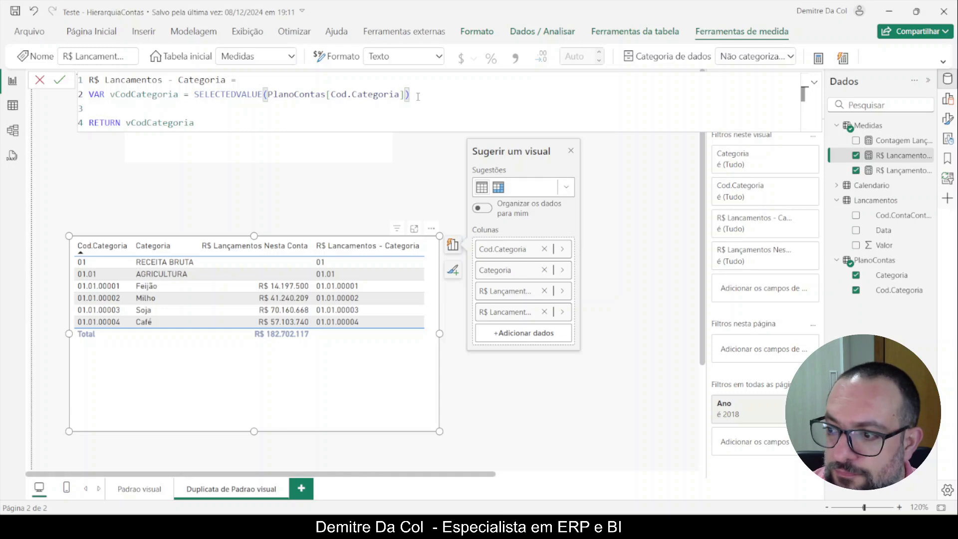
{"action": "key", "text": "Return"}
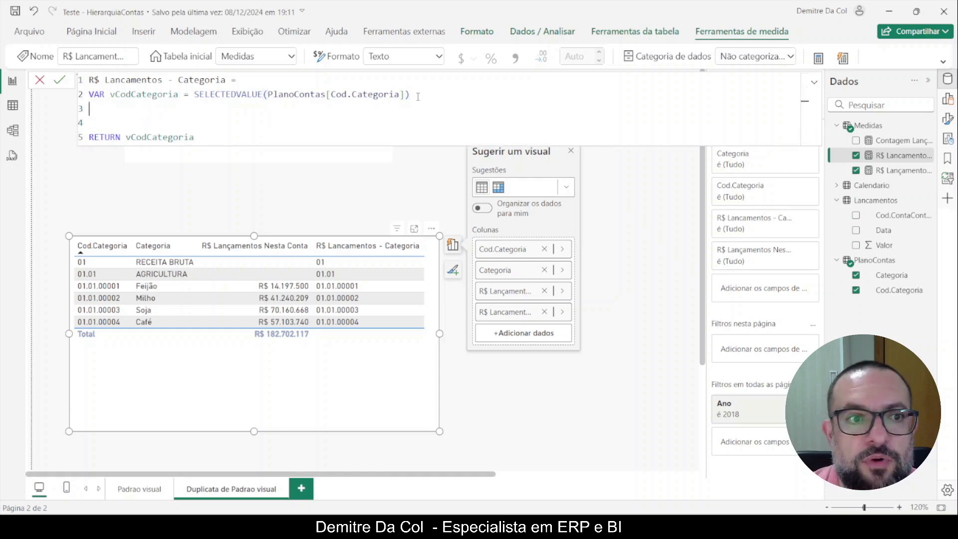
{"action": "key", "text": "BackSpace"}
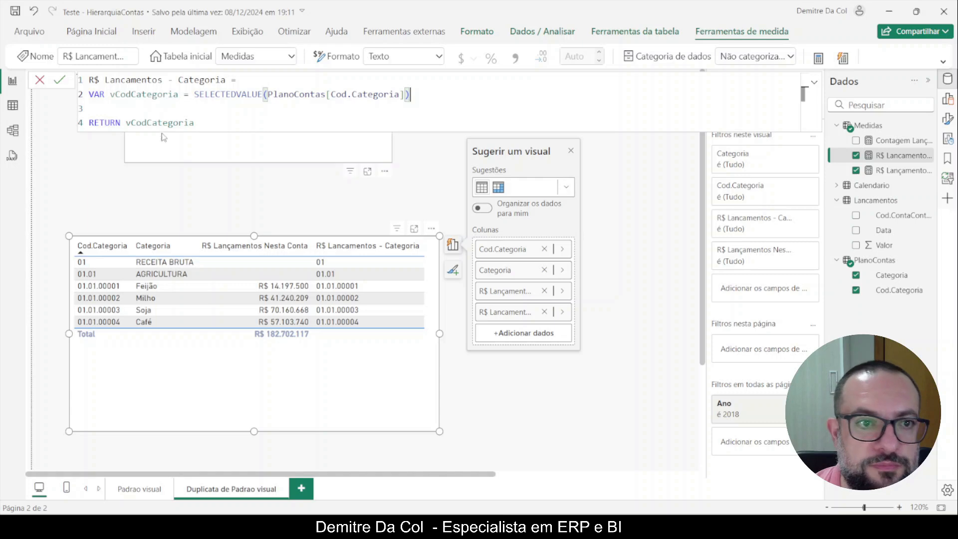
Replace the returned vCodCategoria with the opening of a CALCULATE function on an indented line below RETURN.
{"action": "double_click", "coordinate": [159, 97]}
{"action": "left_click", "coordinate": [214, 121]}
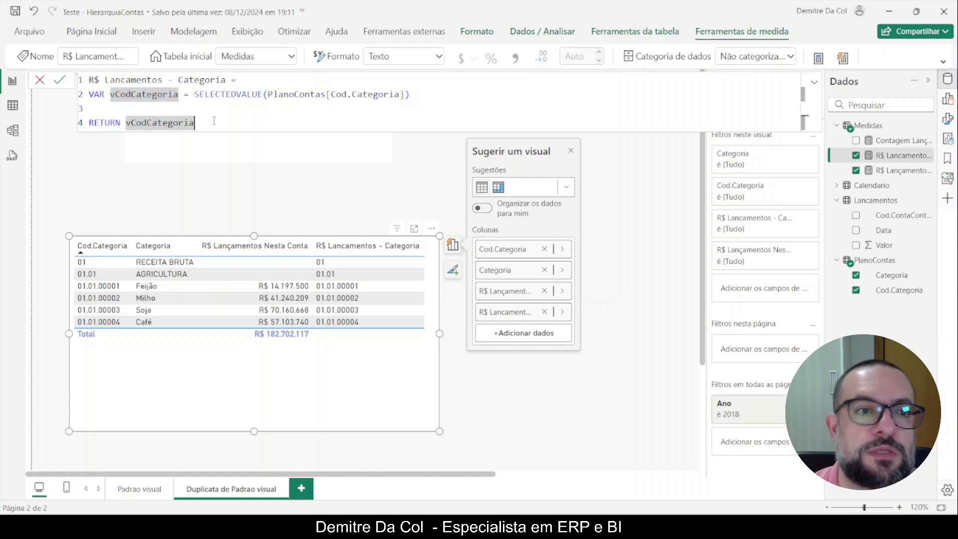
{"action": "key", "text": "ctrl+shift+Left"}
{"action": "key", "text": "BackSpace"}
{"action": "key", "text": "shift+Return"}
{"action": "key", "text": "Tab"}
{"action": "type", "text": "CALCULATE("}
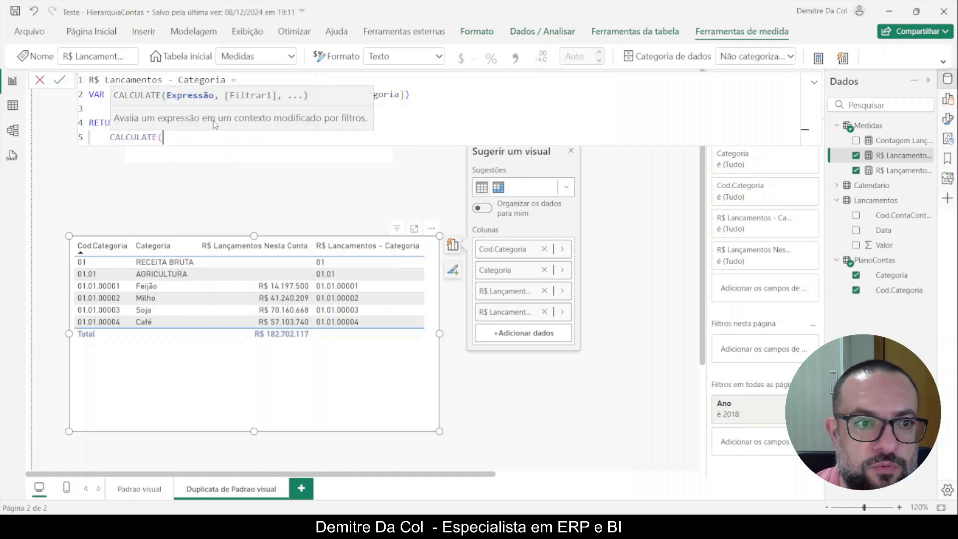
{"action": "key", "text": "shift+Return"}
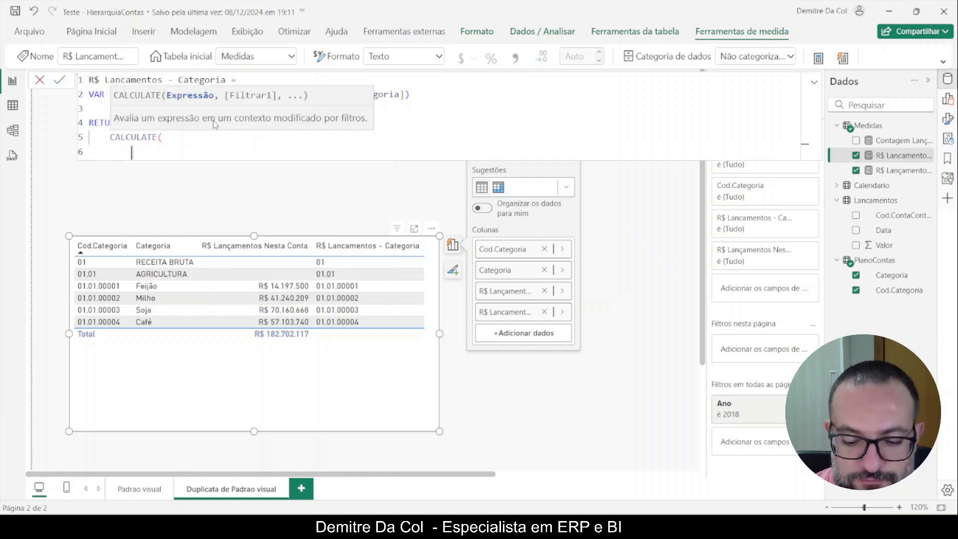
Enter SUM(Lancamentos[Valor]) as the expression argument of CALCULATE.
{"action": "key", "text": "Tab"}
{"action": "type", "text": "SUM(C"}
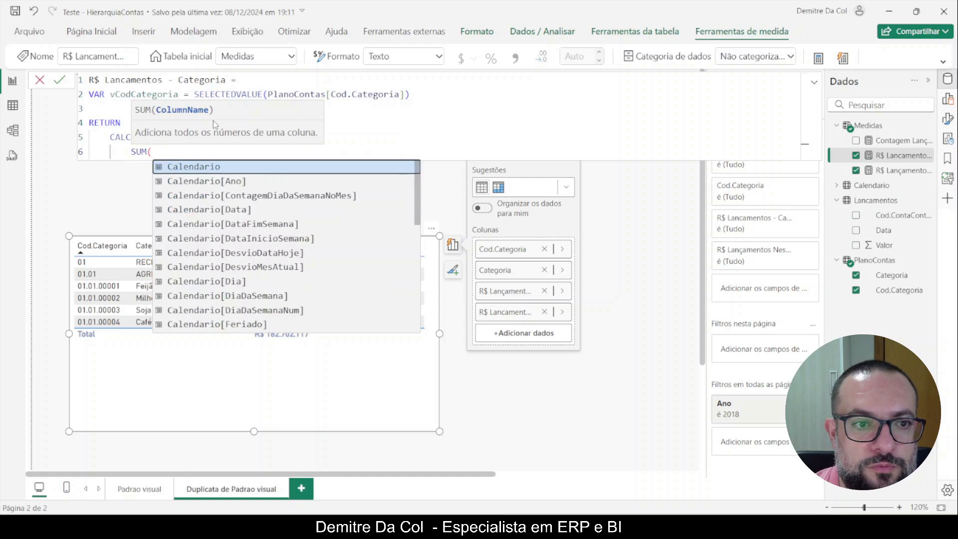
{"action": "key", "text": "BackSpace"}
{"action": "type", "text": "LAN"}
{"action": "key", "text": "Down"}
{"action": "key", "text": "Down"}
{"action": "key", "text": "Down"}
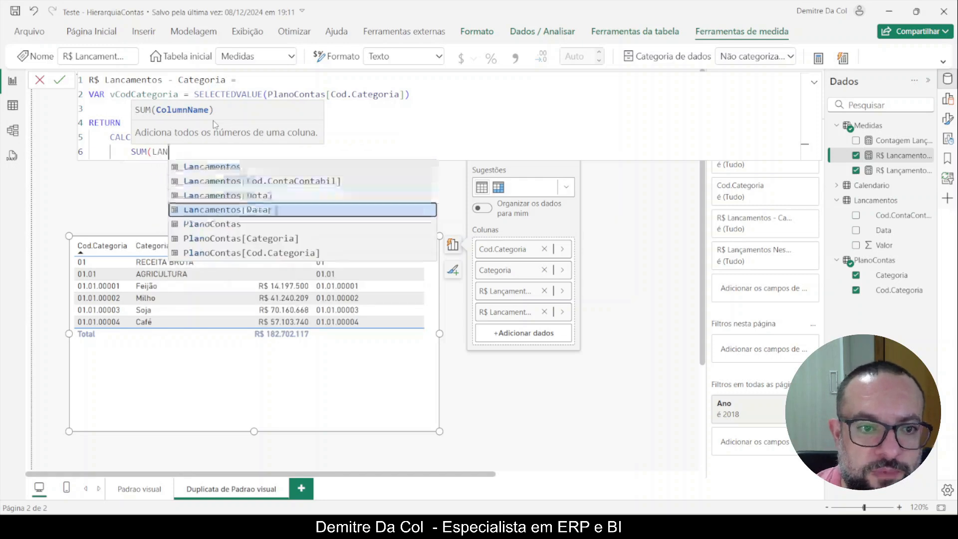
{"action": "key", "text": "Tab"}
{"action": "type", "text": "),"}
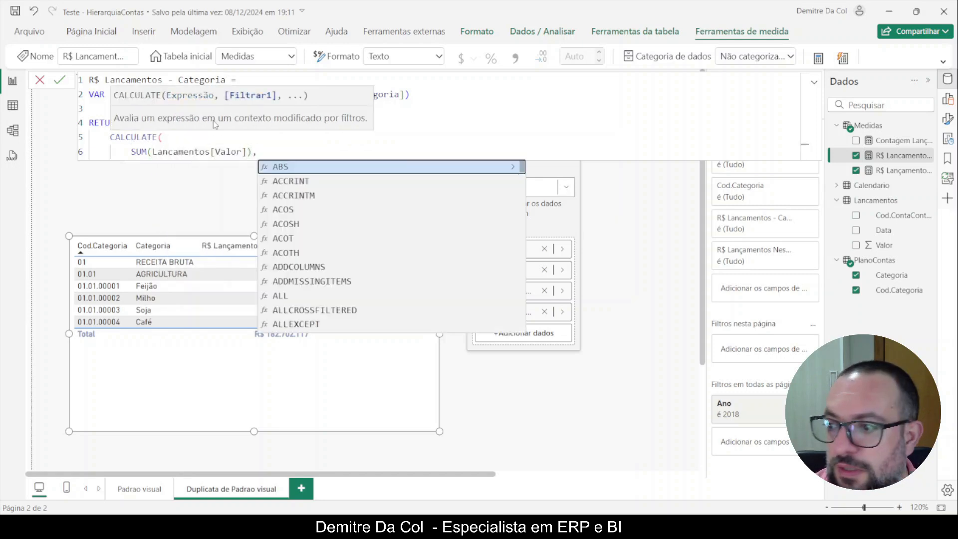
Add ALLSELECTED(PlanoContas) as the first filter argument of CALCULATE and open a new line for another filter.
{"action": "key", "text": "shift+Return"}
{"action": "type", "text": "ALLSE"}
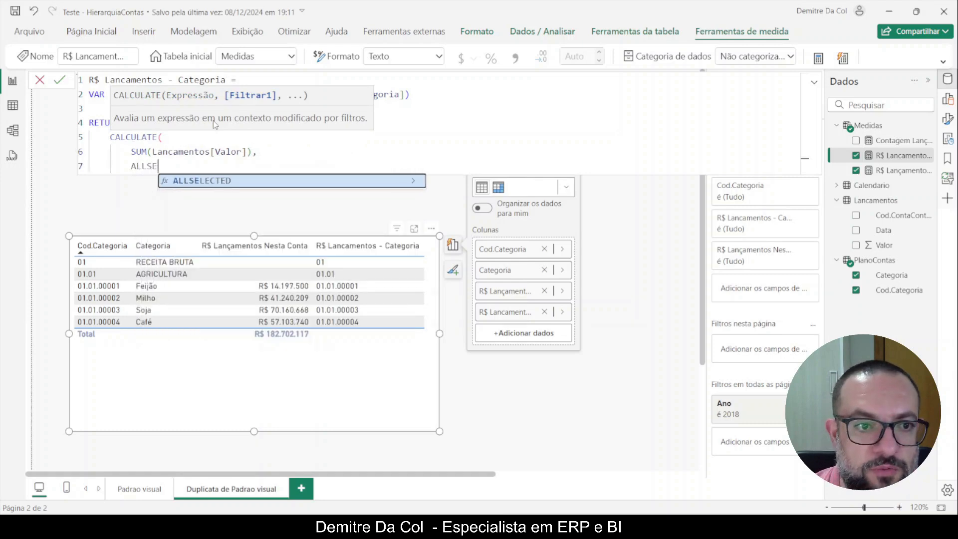
{"action": "key", "text": "Tab"}
{"action": "type", "text": "Pla"}
{"action": "key", "text": "Tab"}
{"action": "type", "text": ")"}
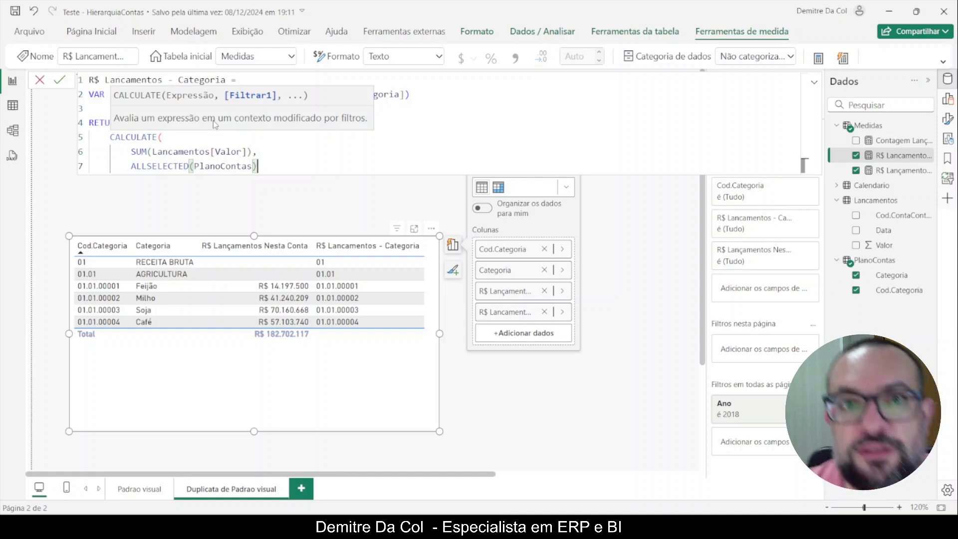
{"action": "type", "text": ","}
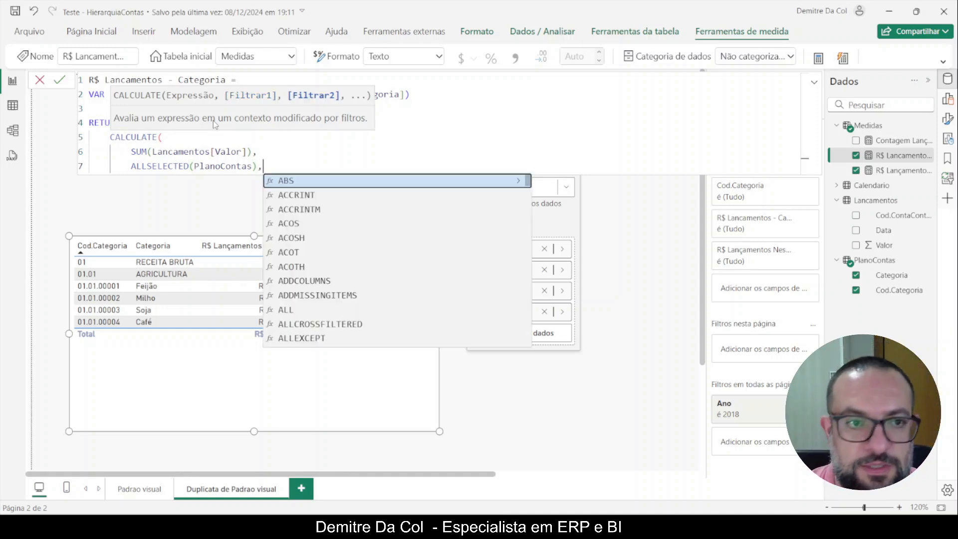
{"action": "key", "text": "shift+Return"}
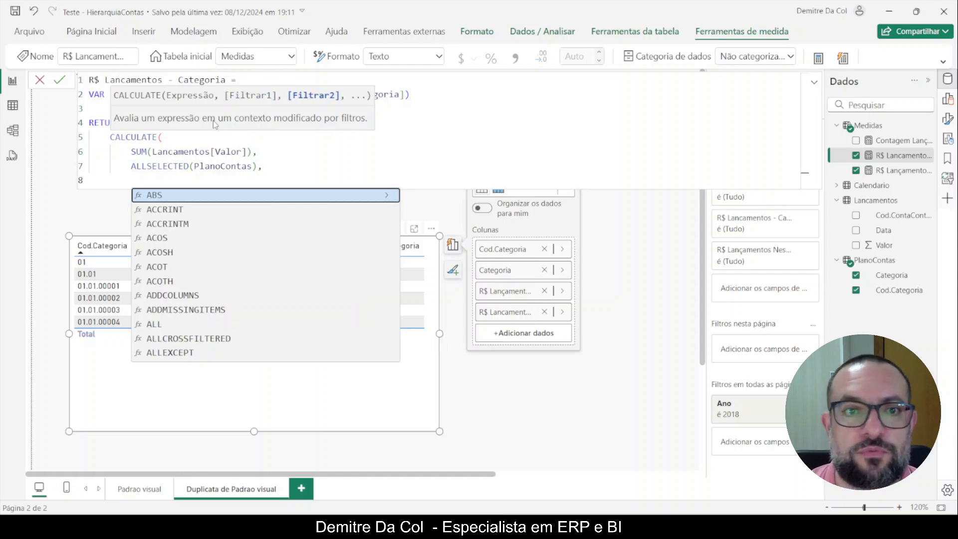
Start the second CALCULATE filter with a LEFT function that takes PlanoContas[Cod.Categoria] as its text argument.
{"action": "type", "text": "LEF"}
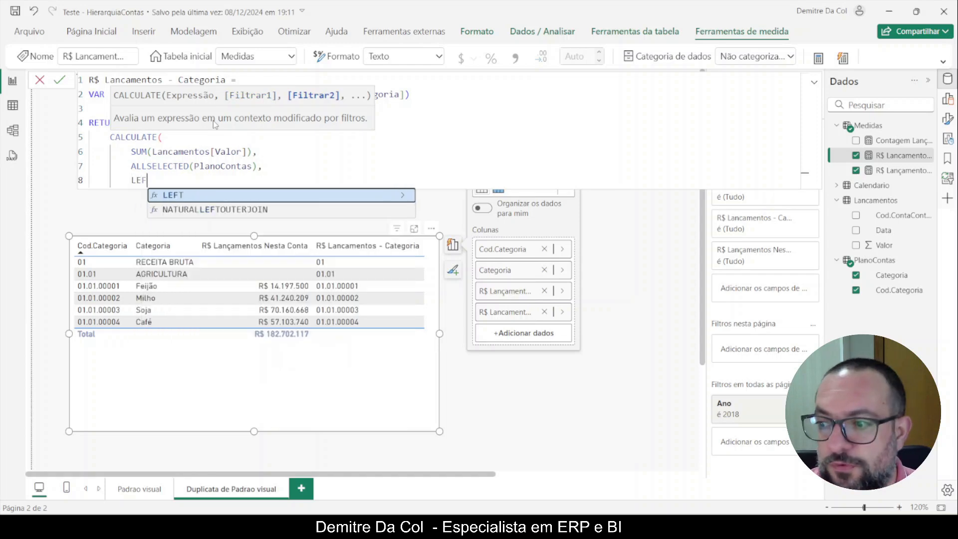
{"action": "type", "text": "T(Pl"}
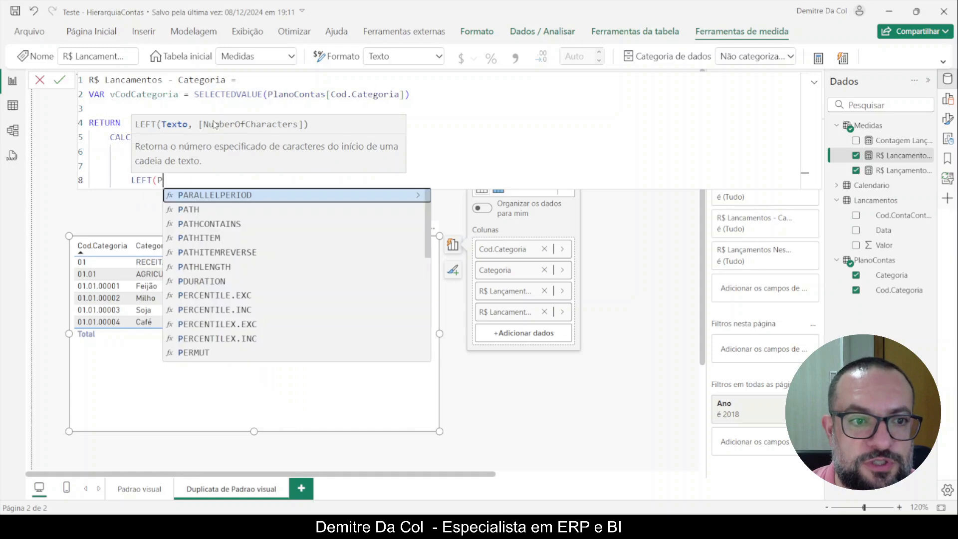
{"action": "key", "text": "Down"}
{"action": "key", "text": "Down"}
{"action": "key", "text": "Tab"}
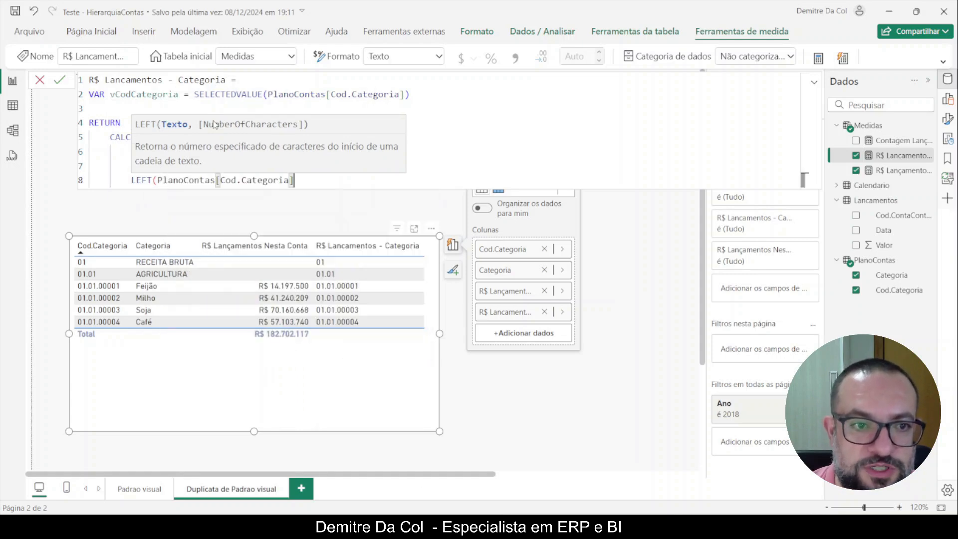
{"action": "type", "text": "M"}
{"action": "key", "text": "BackSpace"}
{"action": "type", "text": ","}
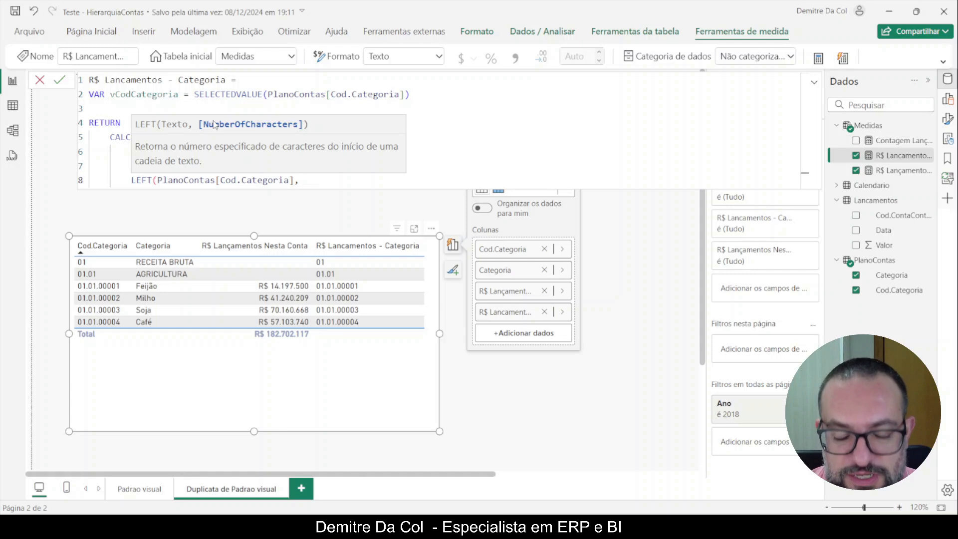
Enter LEN(vCodCategoria) as the number of characters in LEFT and close the function.
{"action": "type", "text": "LEN("}
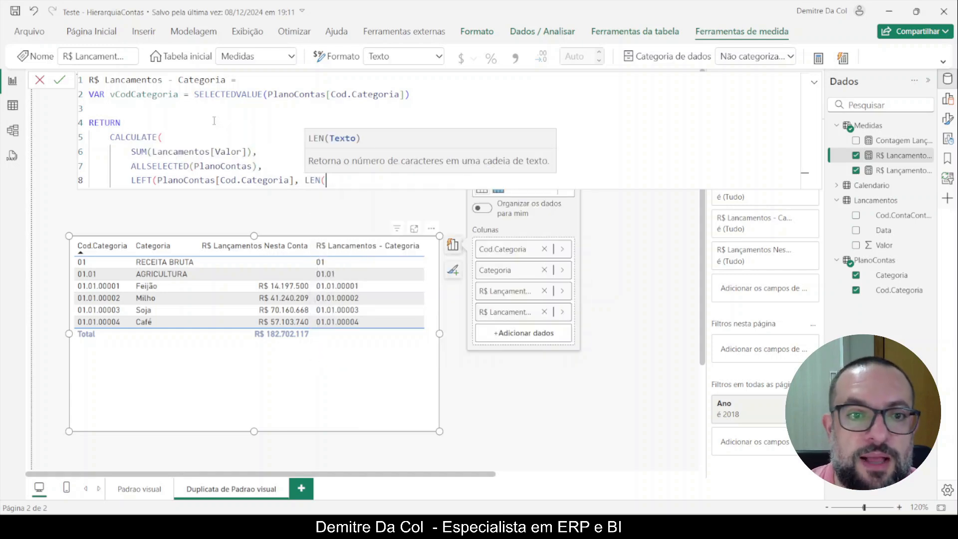
{"action": "double_click", "coordinate": [152, 95]}
{"action": "key", "text": "ctrl+c"}
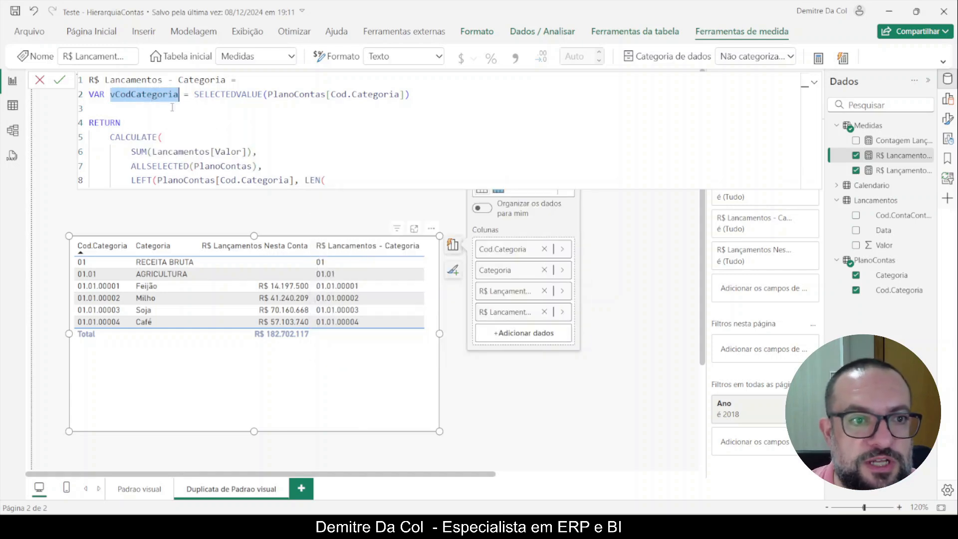
{"action": "left_click", "coordinate": [332, 180]}
{"action": "key", "text": "ctrl+v"}
{"action": "type", "text": "))"}
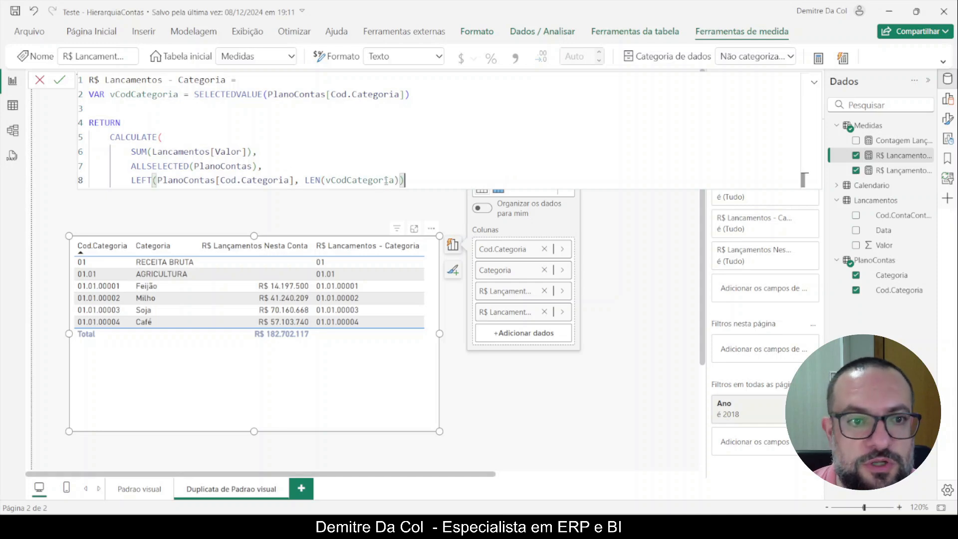
Compare the LEFT result with = vCodCategoria, close CALCULATE on its own line, and commit the measure.
{"action": "type", "text": " = vCodCategoria)"}
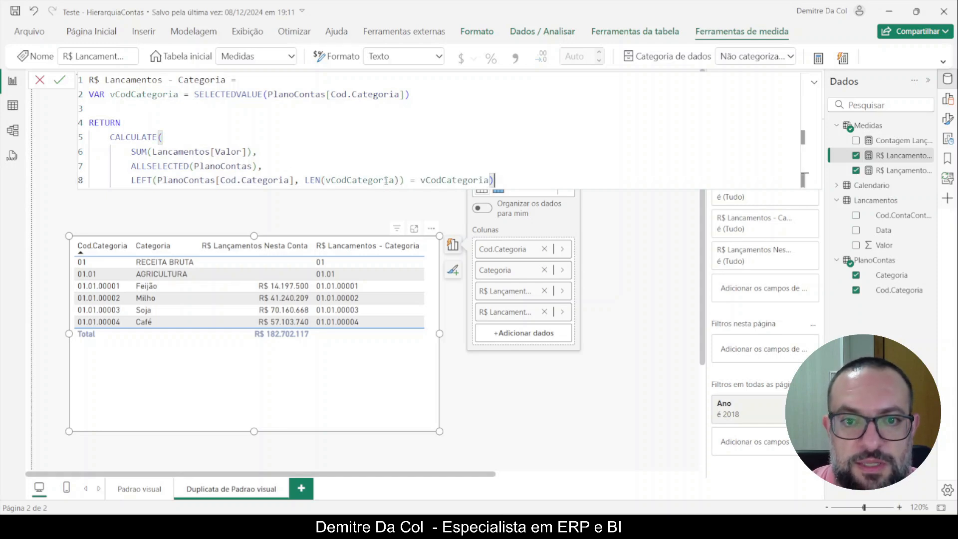
{"action": "key", "text": "Left"}
{"action": "key", "text": "shift+Return"}
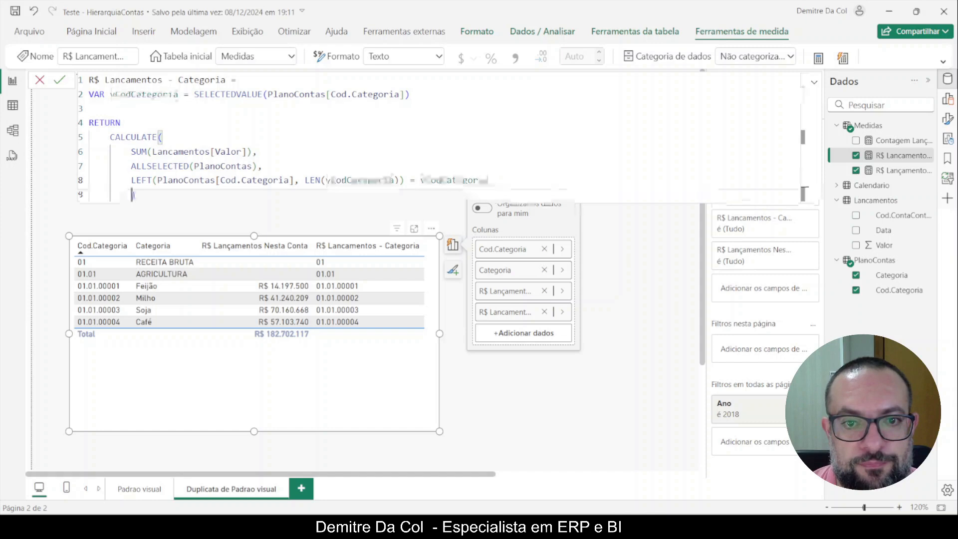
{"action": "key", "text": "Return"}
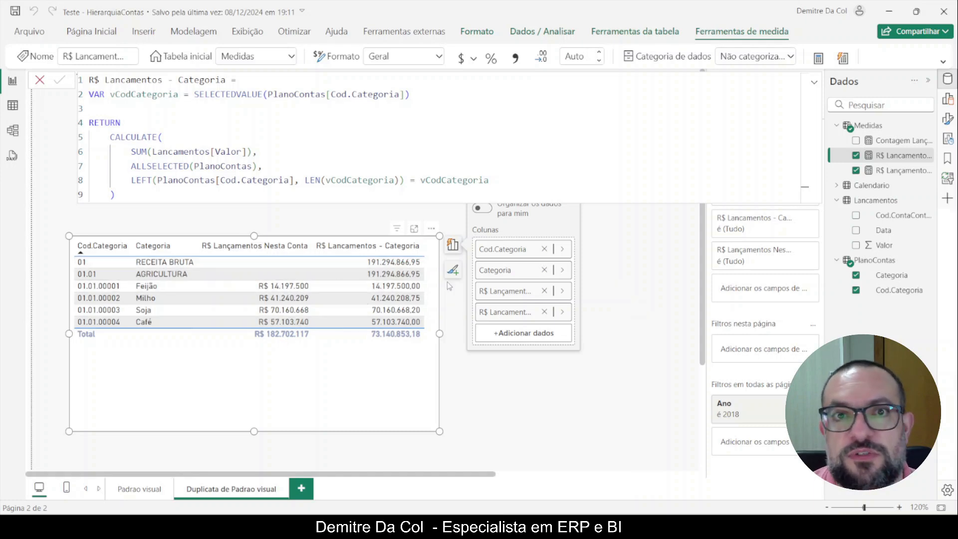
Close the formula editor and add 01.01.00005 to the categories selected in the Cod.Categoria slicer.
{"action": "left_click", "coordinate": [40, 81]}
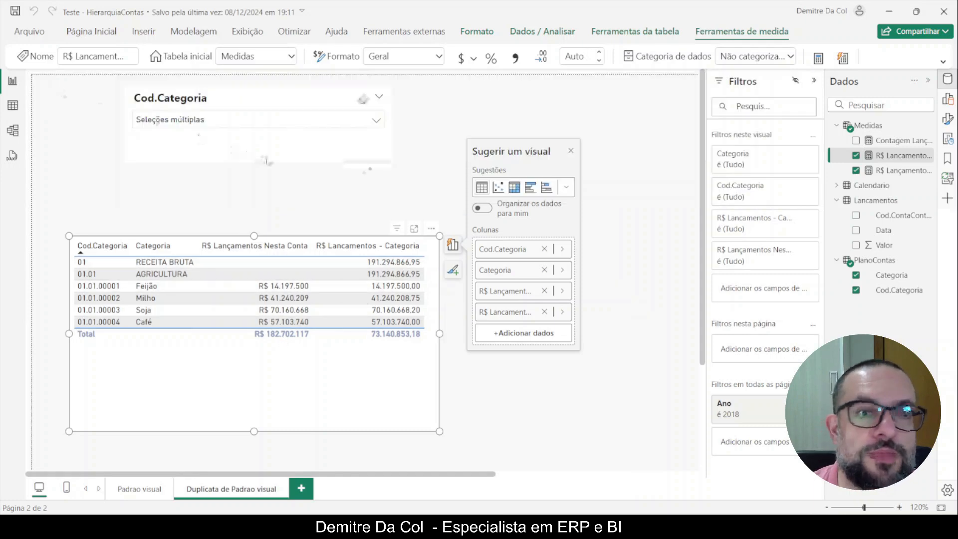
{"action": "left_click", "coordinate": [303, 126]}
{"action": "scroll", "coordinate": [273, 196], "scroll_direction": "down", "scroll_amount": 3}
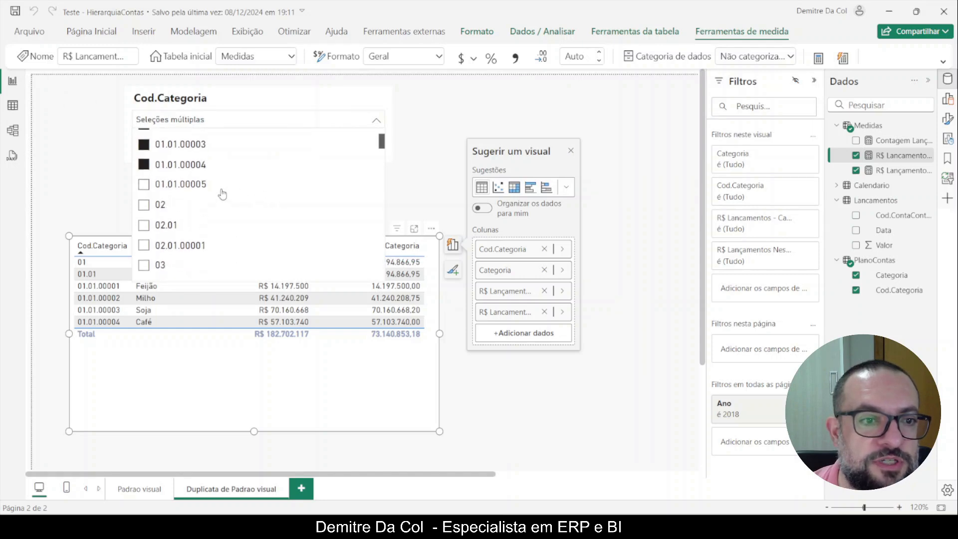
{"action": "left_click", "coordinate": [144, 184]}
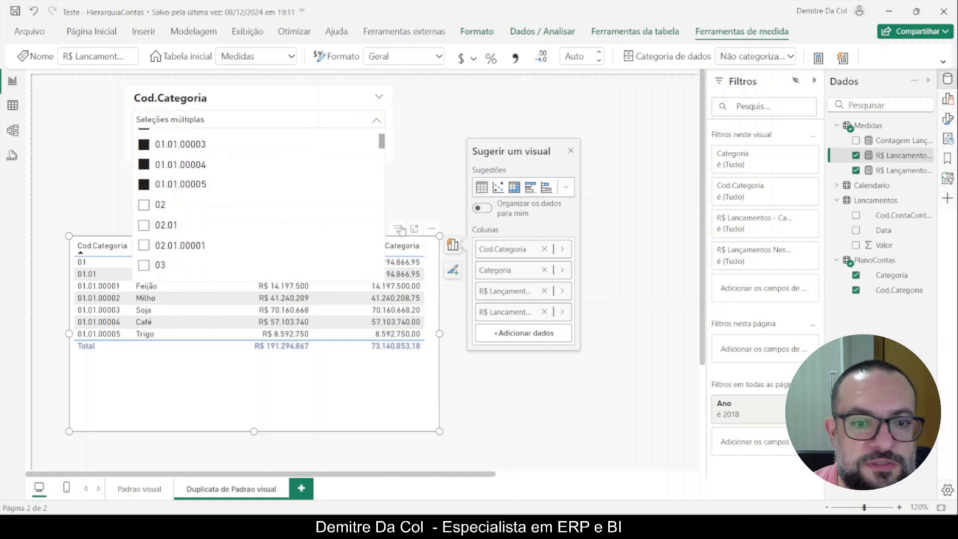
{"action": "left_click", "coordinate": [444, 284]}
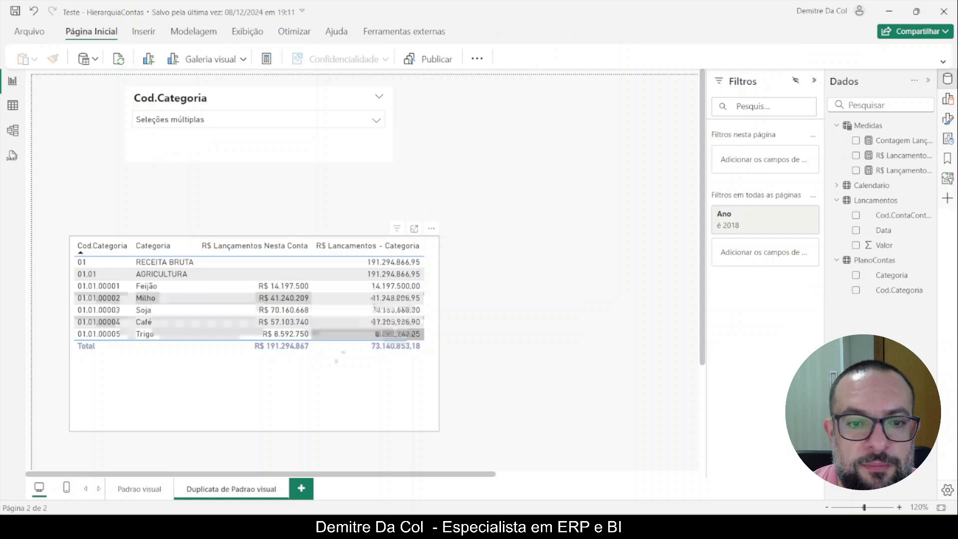
Set the R$ Lancamentos - Categoria and R$ Lançamentos Nesta Conta measures to 2 decimal places.
{"action": "left_click", "coordinate": [287, 351]}
{"action": "scroll", "coordinate": [288, 351], "scroll_direction": "up", "scroll_amount": 3}
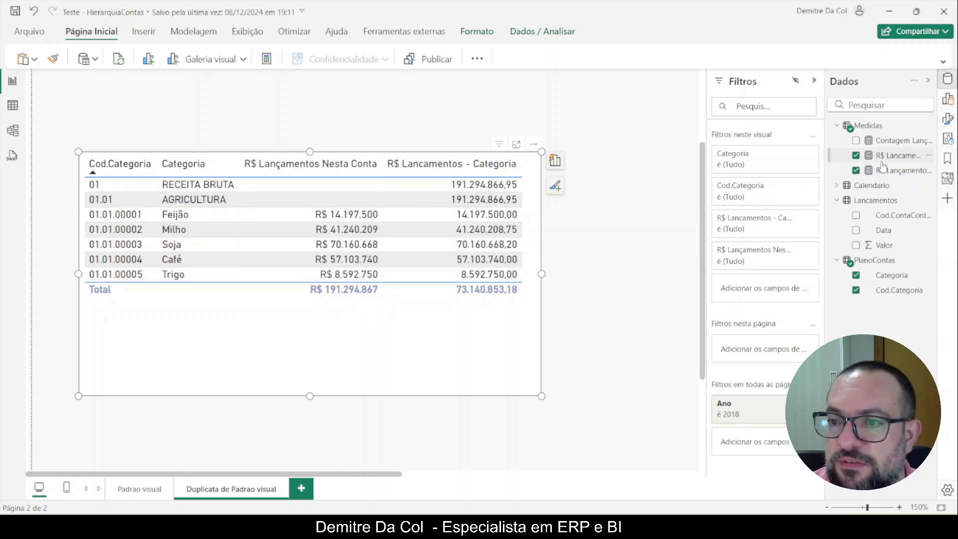
{"action": "left_click", "coordinate": [900, 155]}
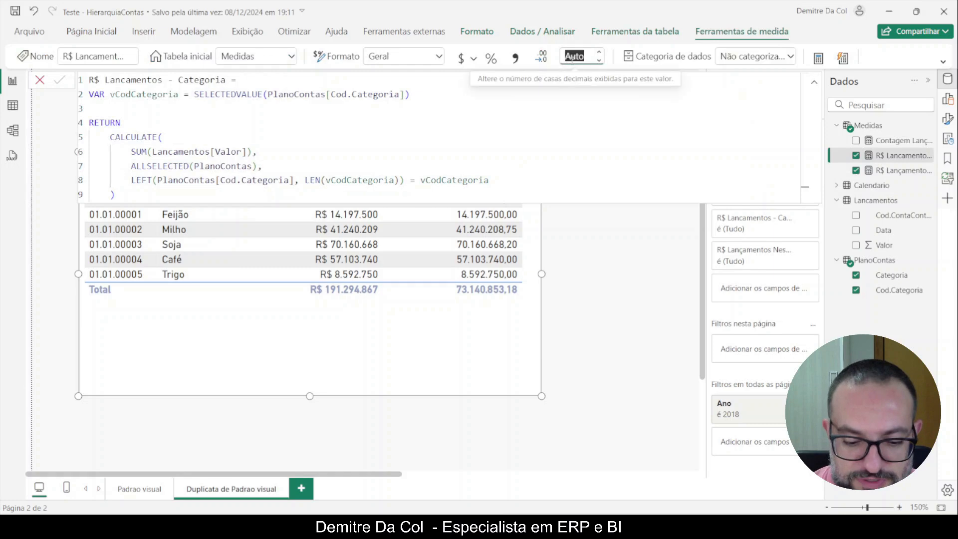
{"action": "type", "text": "2"}
{"action": "key", "text": "Return"}
{"action": "left_click", "coordinate": [883, 171]}
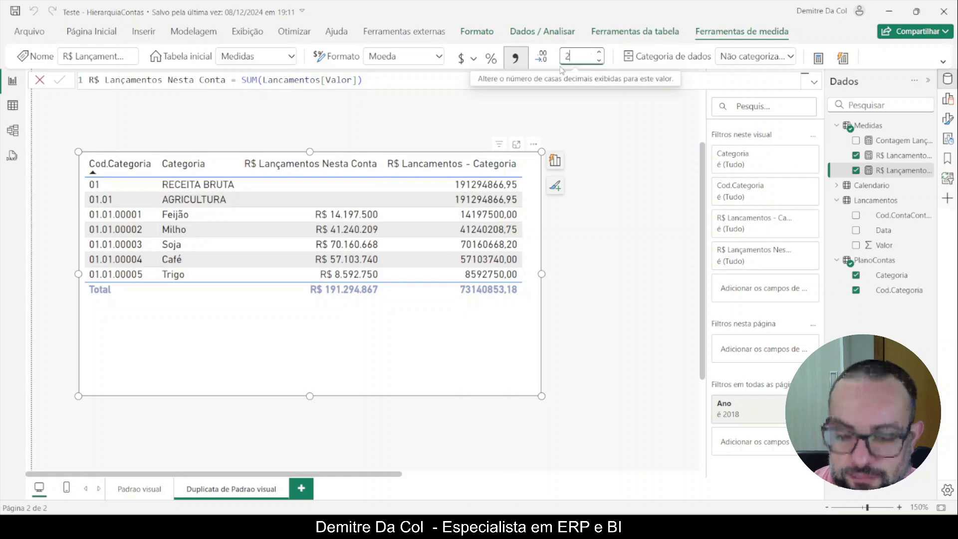
{"action": "key", "text": "Return"}
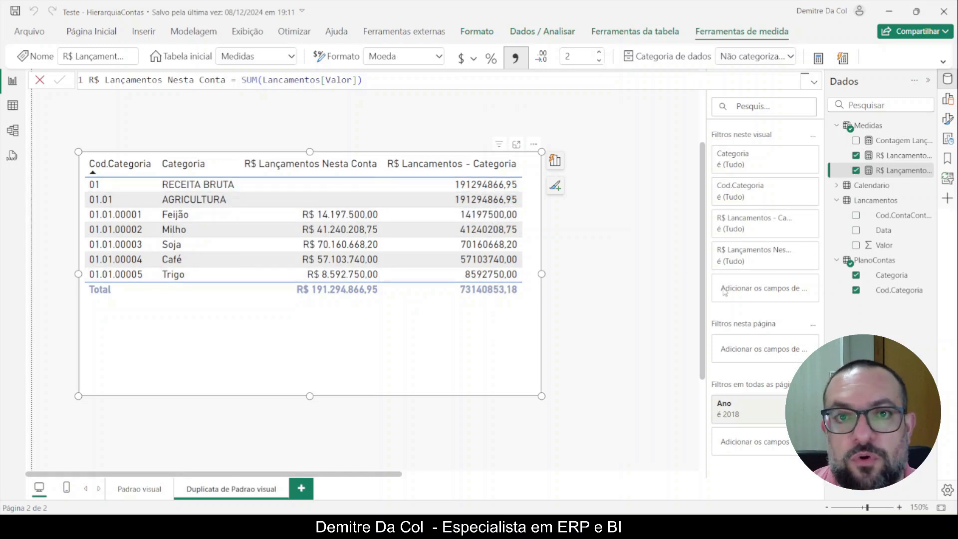
Open the R$ Lancamentos - Categoria formula and insert a blank line above the VAR declaration.
{"action": "left_click", "coordinate": [894, 155]}
{"action": "left_click", "coordinate": [894, 169]}
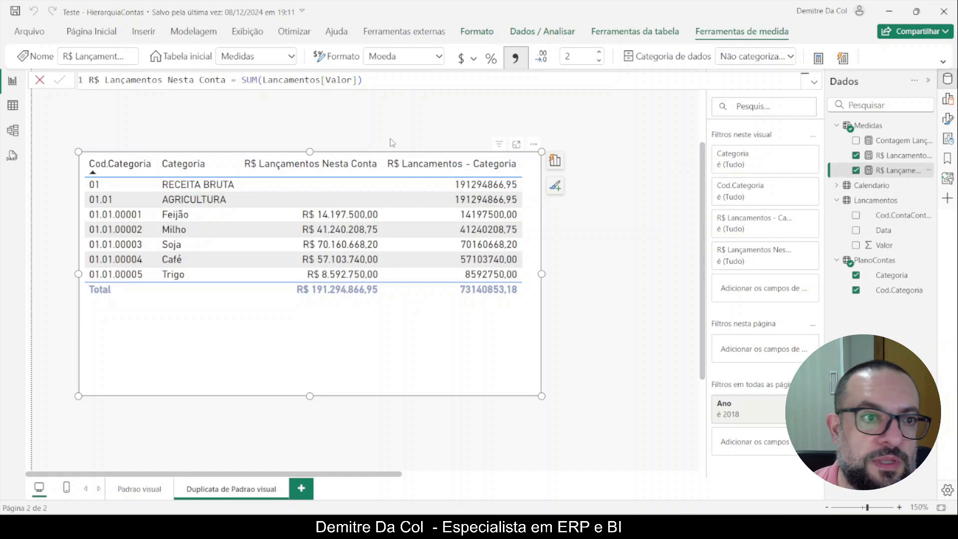
{"action": "left_click", "coordinate": [894, 158]}
{"action": "left_click", "coordinate": [293, 85]}
{"action": "key", "text": "shift+Return"}
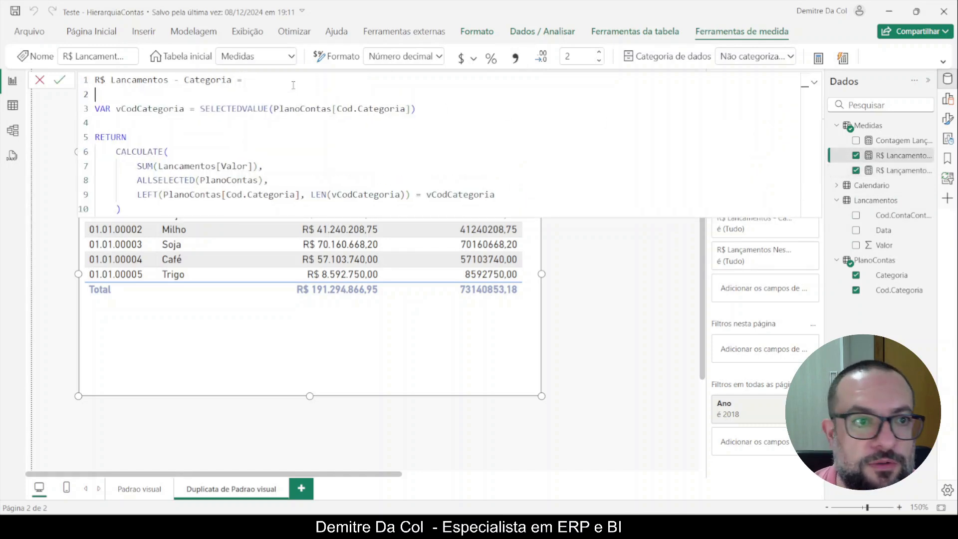
{"action": "type", "text": "IF("}
{"action": "key", "text": "BackSpace"}
{"action": "key", "text": "BackSpace"}
{"action": "key", "text": "BackSpace"}
{"action": "key", "text": "Caps_Lock"}
{"action": "type", "text": "if"}
{"action": "key", "text": "BackSpace"}
{"action": "key", "text": "BackSpace"}
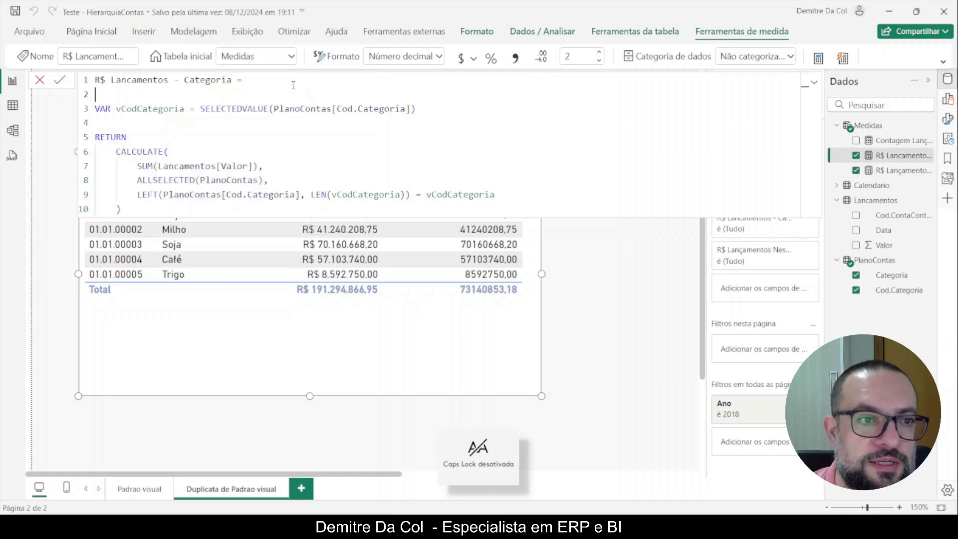
Open an IF function above the VAR line with HASONEVALUE(PlanoContas[Cod.Categoria]) as its logical test.
{"action": "key", "text": "Caps_Lock"}
{"action": "type", "text": "IF("}
{"action": "type", "text": "HASOB"}
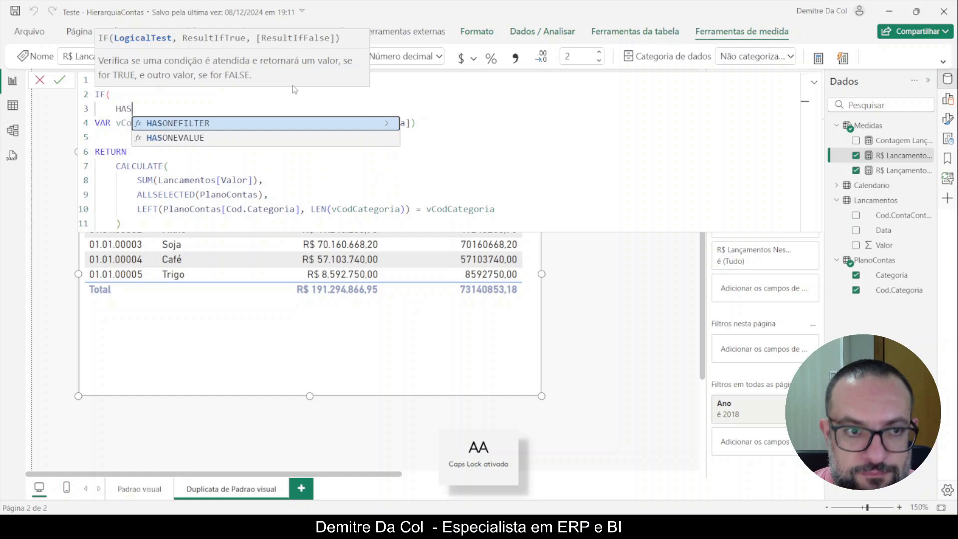
{"action": "key", "text": "Down"}
{"action": "key", "text": "Tab"}
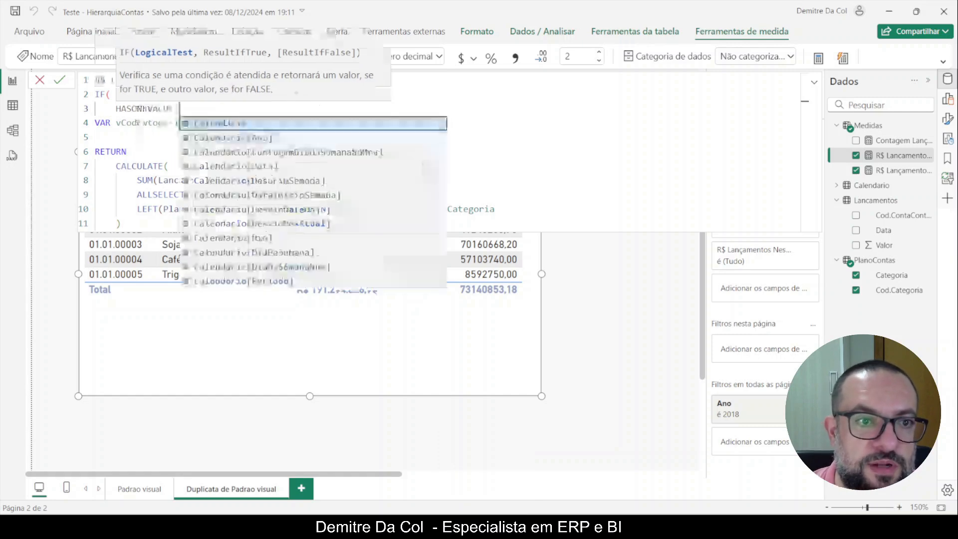
{"action": "type", "text": "cod"}
{"action": "key", "text": "Down"}
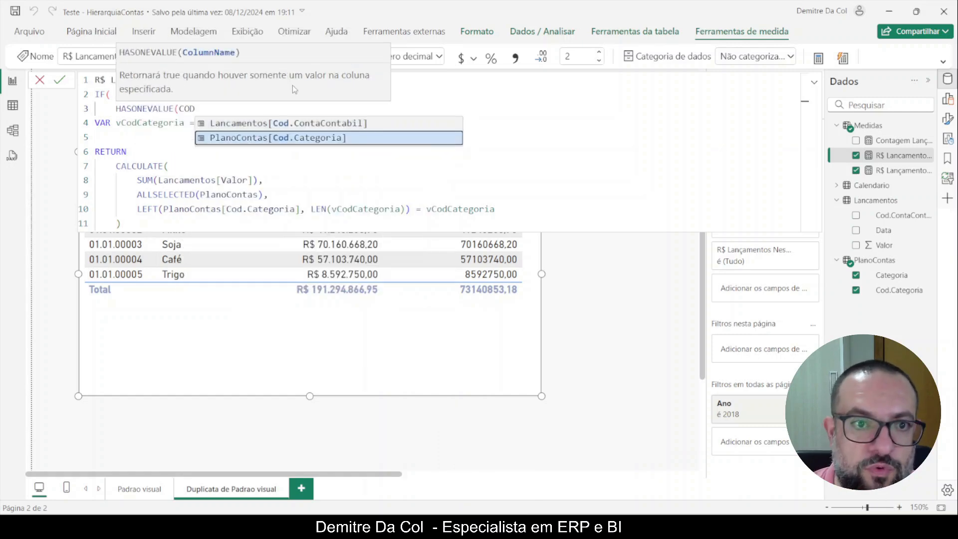
{"action": "key", "text": "Tab"}
{"action": "type", "text": "),"}
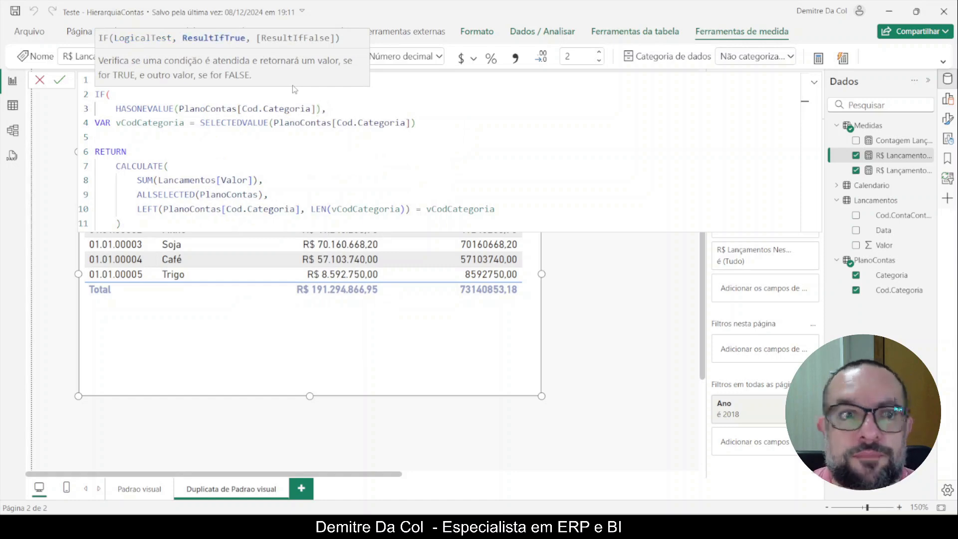
Indent the whole VAR to RETURN block one level so it sits inside the IF as the true result.
{"action": "left_click_drag", "start_coordinate": [134, 225], "coordinate": [97, 122]}
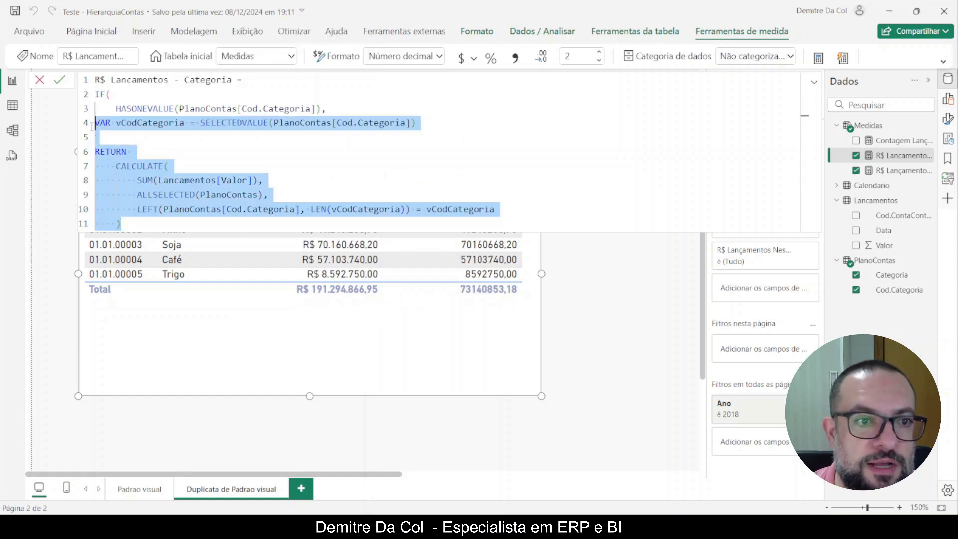
{"action": "key", "text": "Tab"}
{"action": "left_click", "coordinate": [147, 224]}
Add a copy of SUM(Lancamentos[Valor]) as the false result, close the IF, commit the measure, and return to the table visual.
{"action": "left_click_drag", "start_coordinate": [158, 181], "coordinate": [280, 181]}
{"action": "key", "text": "ctrl+c"}
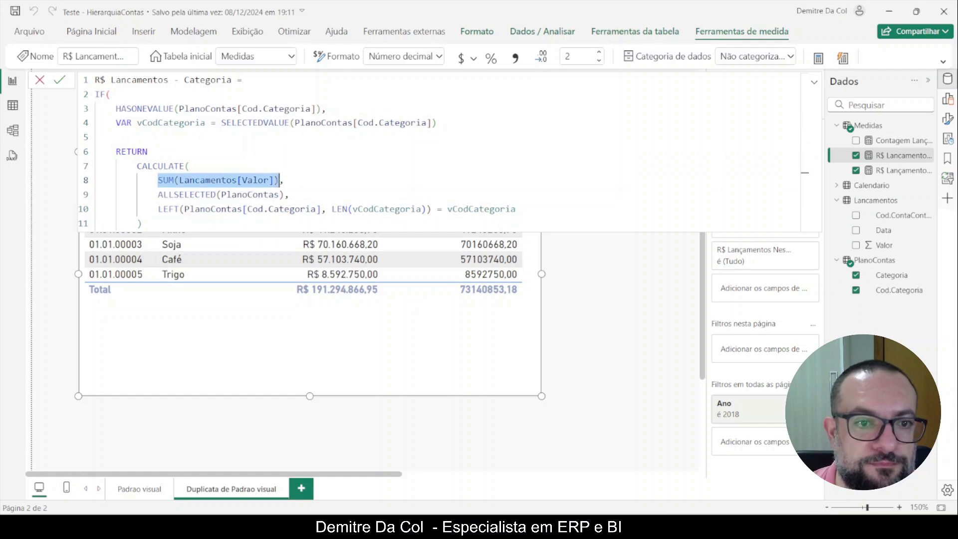
{"action": "left_click", "coordinate": [161, 226]}
{"action": "type", "text": ","}
{"action": "key", "text": "Return"}
{"action": "key", "text": "Return"}
{"action": "key", "text": "BackSpace"}
{"action": "key", "text": "ctrl+v"}
{"action": "key", "text": "Return"}
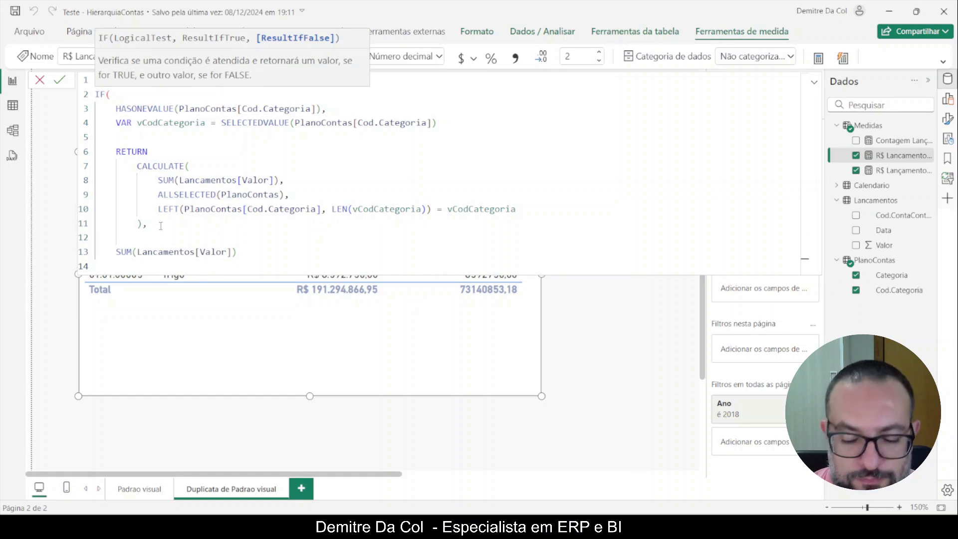
{"action": "type", "text": ")"}
{"action": "key", "text": "Return"}
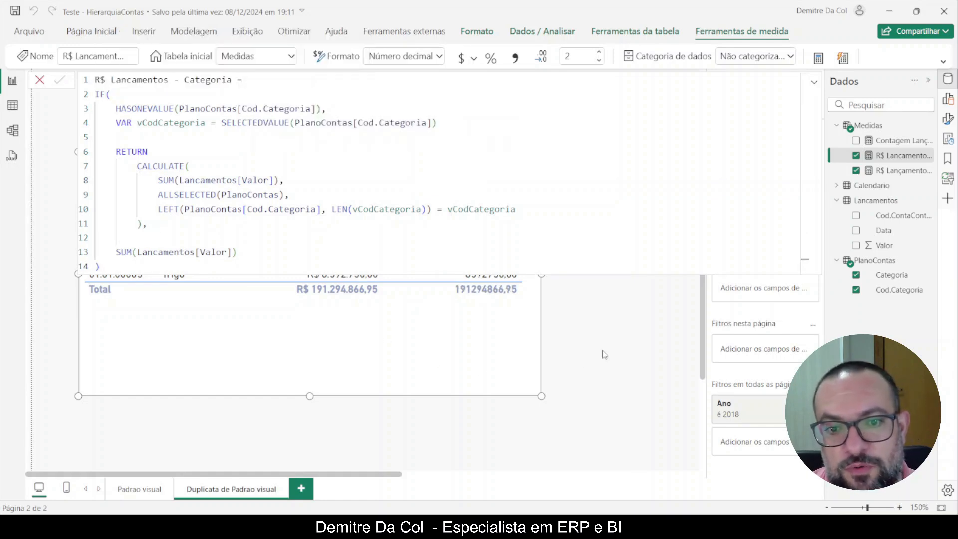
{"action": "left_click", "coordinate": [603, 354]}
{"action": "left_click", "coordinate": [506, 322]}
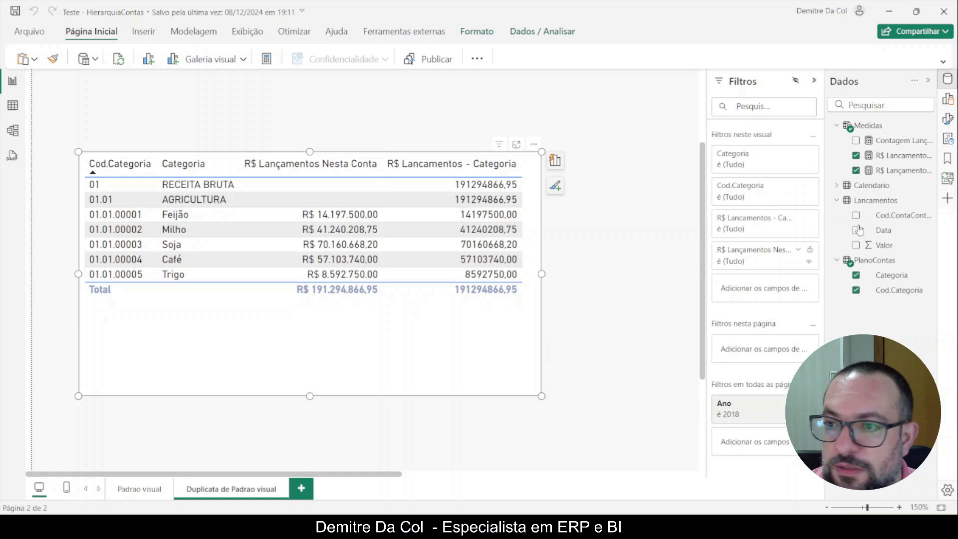
Format the R$ Lancamentos - Categoria measure as currency with the R$ Português (Brasil) symbol.
{"action": "left_click", "coordinate": [898, 170]}
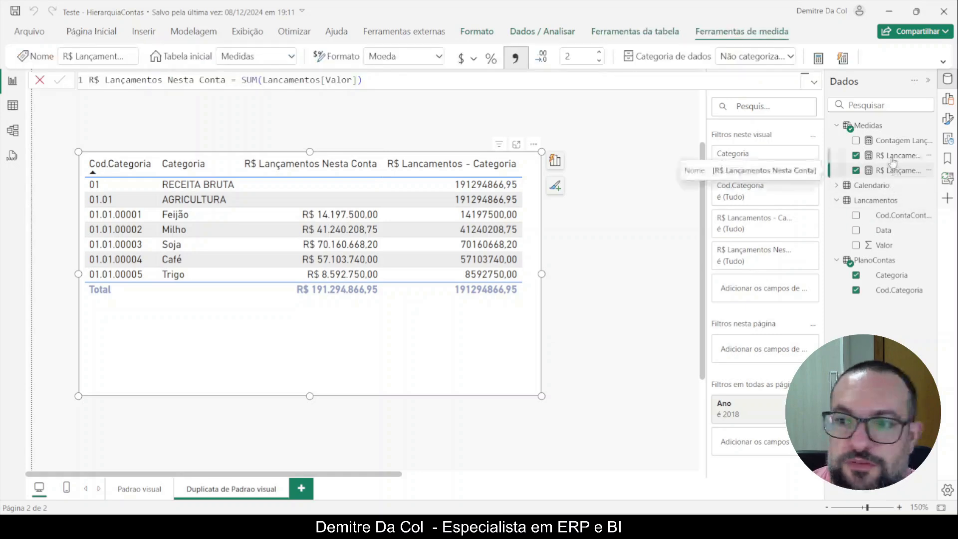
{"action": "left_click", "coordinate": [892, 157]}
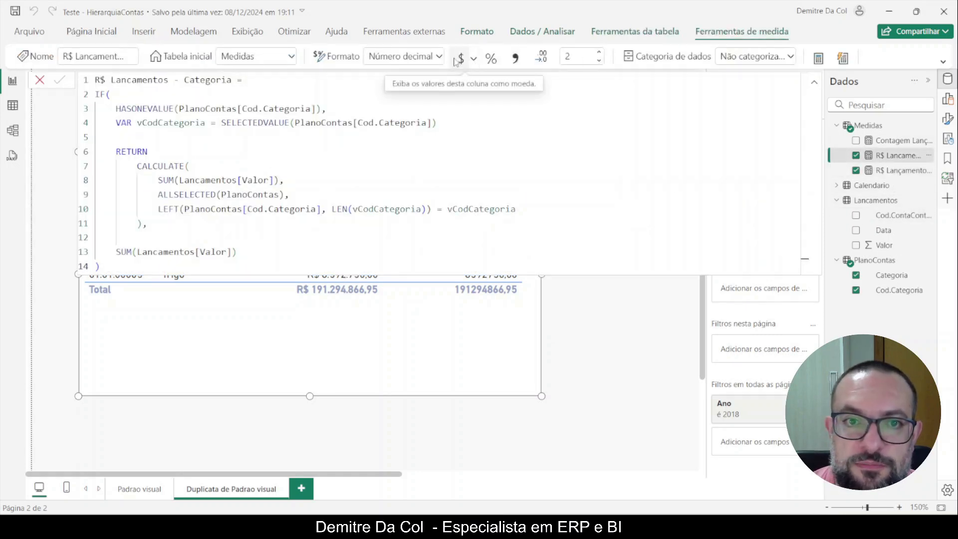
{"action": "left_click", "coordinate": [473, 59]}
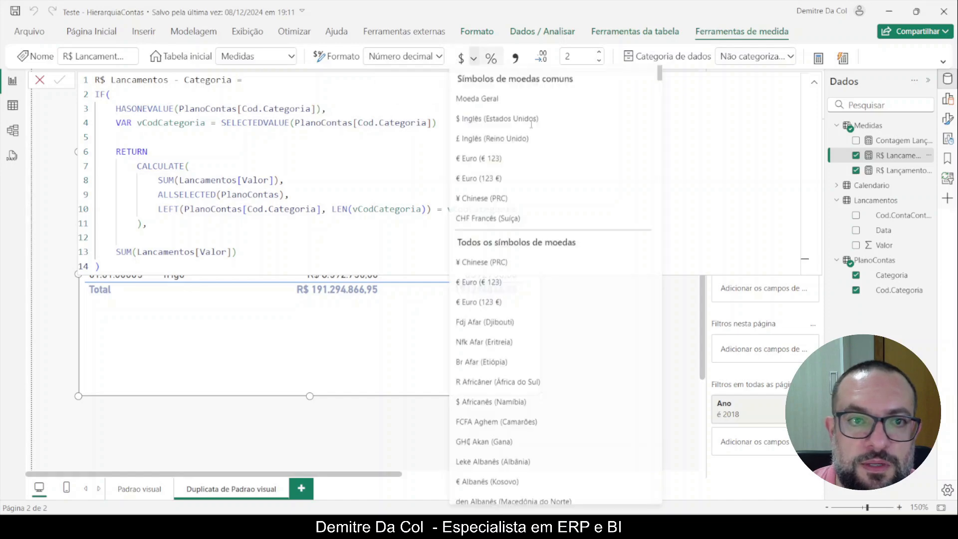
{"action": "left_click_drag", "start_coordinate": [672, 83], "coordinate": [660, 422]}
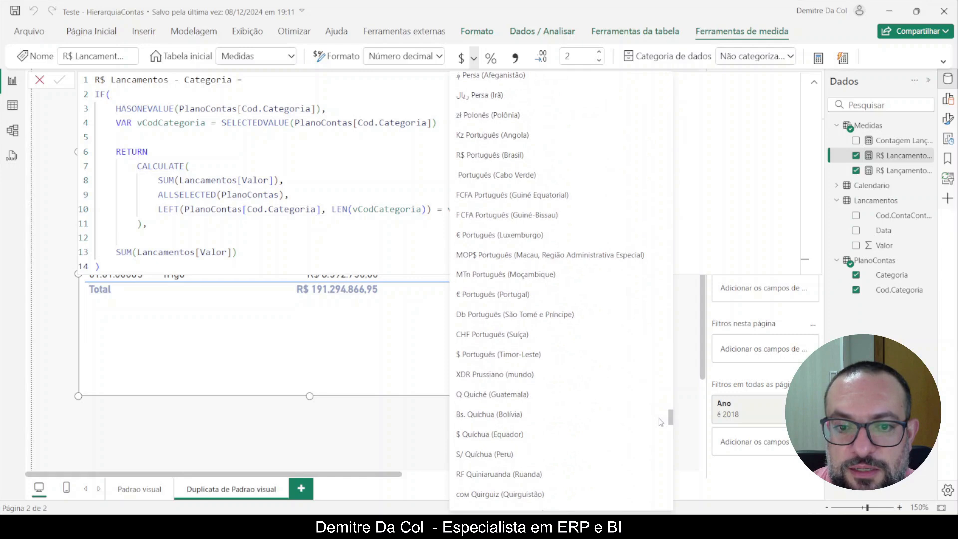
{"action": "left_click", "coordinate": [478, 156]}
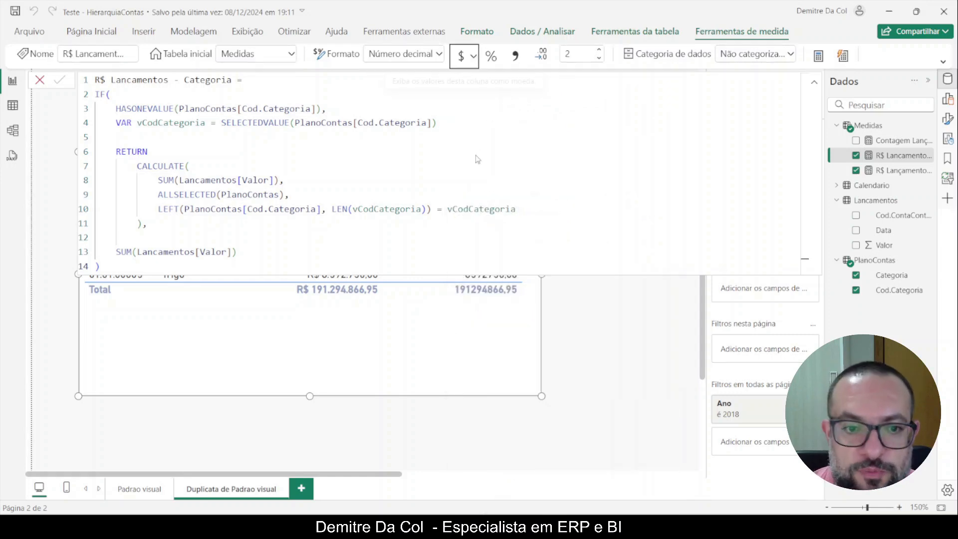
Close the measure formula and open the Power Query editor to transform the model's data.
{"action": "left_click", "coordinate": [595, 309]}
{"action": "left_click", "coordinate": [478, 321]}
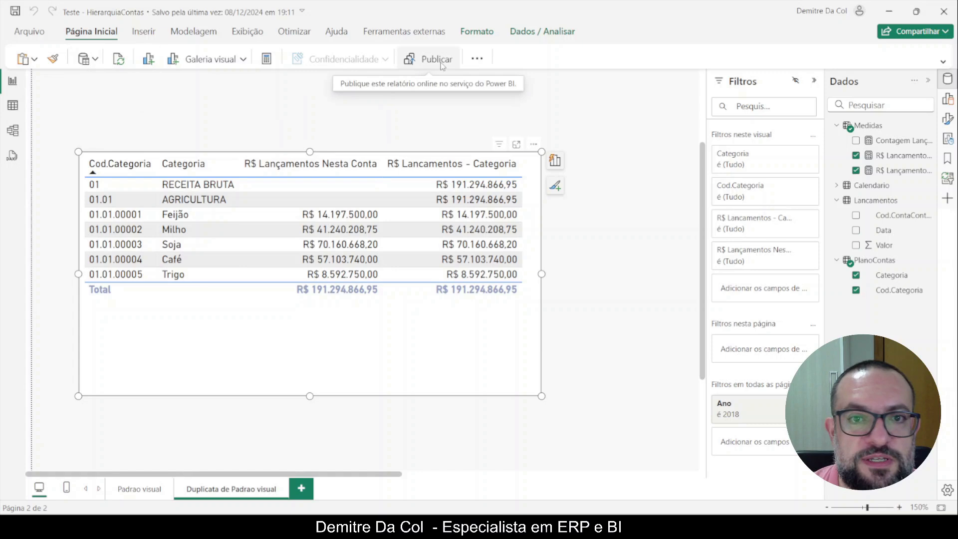
{"action": "left_click", "coordinate": [479, 59]}
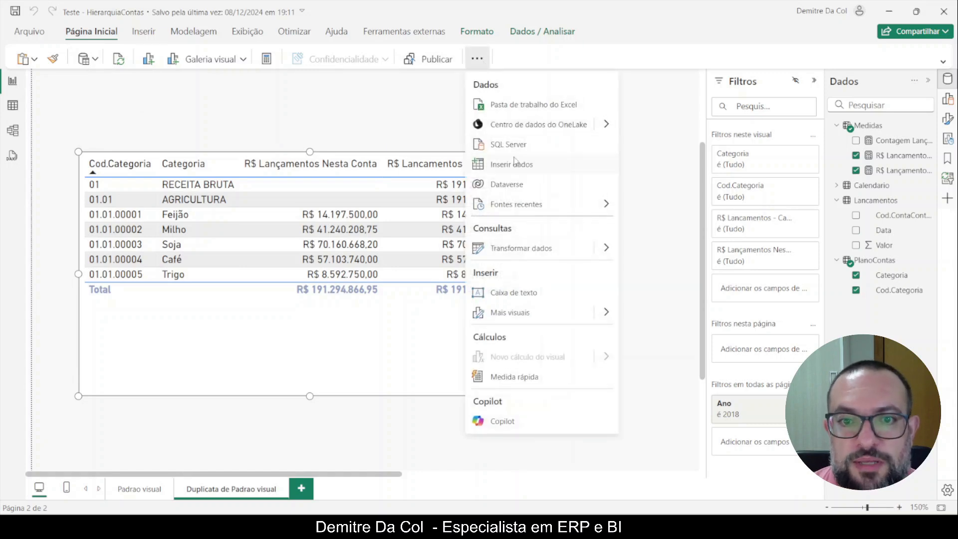
{"action": "left_click", "coordinate": [532, 248]}
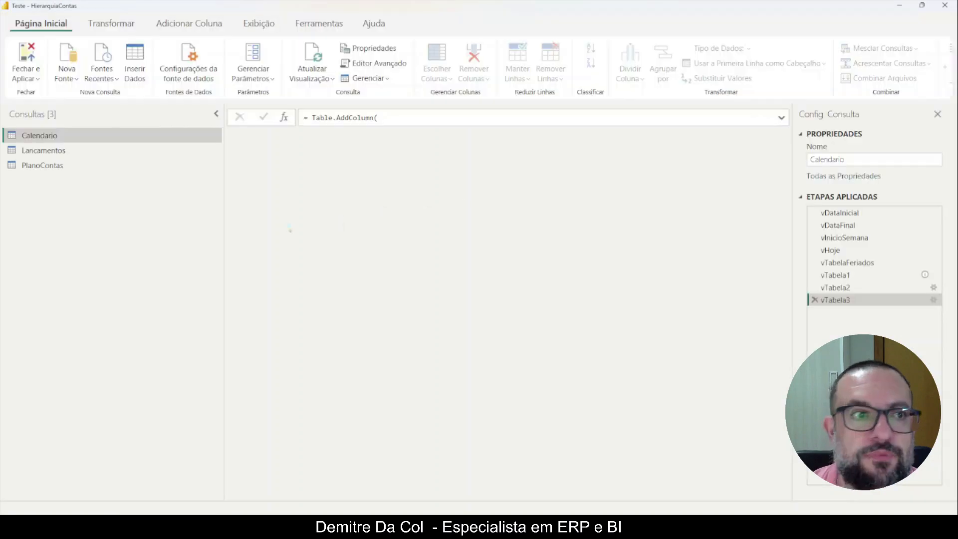
Duplicate the PlanoContas query.
{"action": "left_click", "coordinate": [54, 169]}
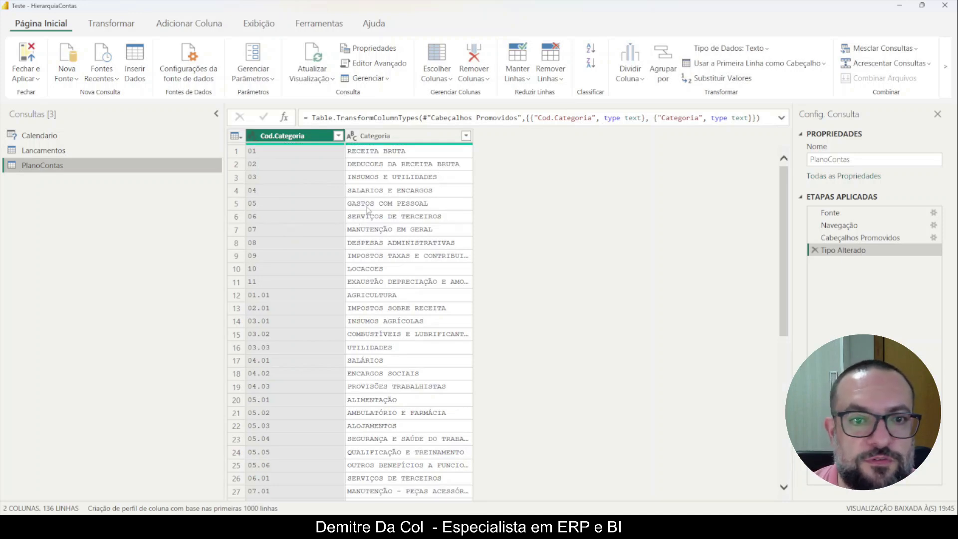
{"action": "right_click", "coordinate": [55, 170]}
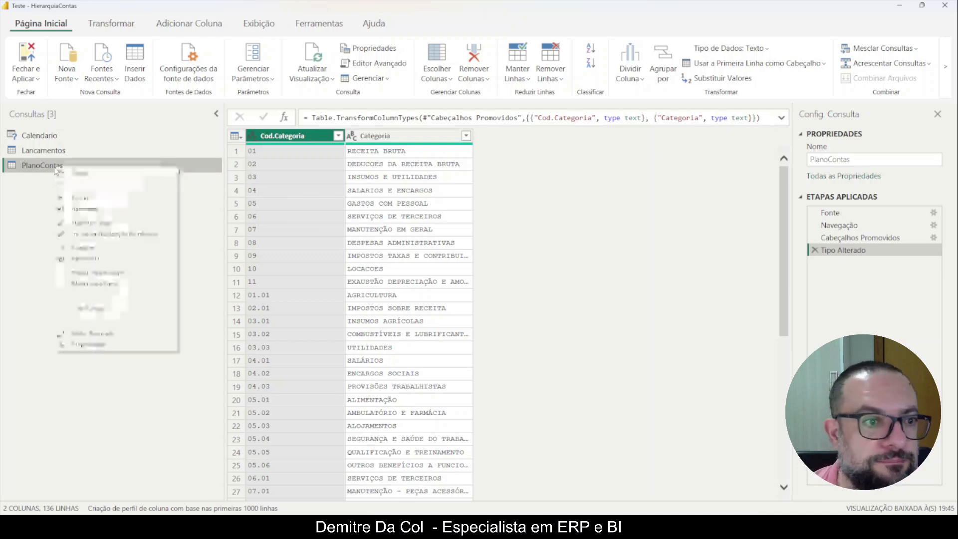
{"action": "left_click", "coordinate": [95, 247]}
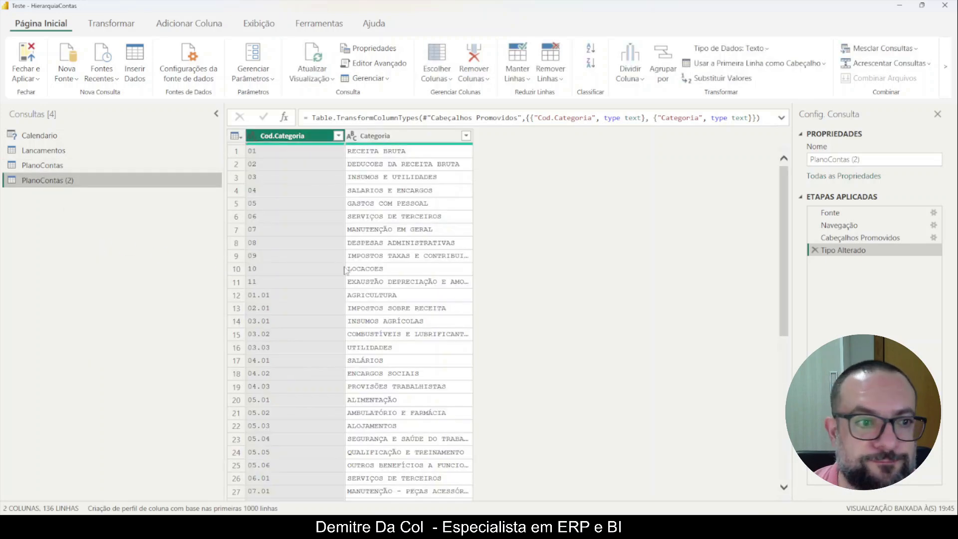
Rename the duplicated query as PlanoContasHierarquia.
{"action": "left_click", "coordinate": [860, 160]}
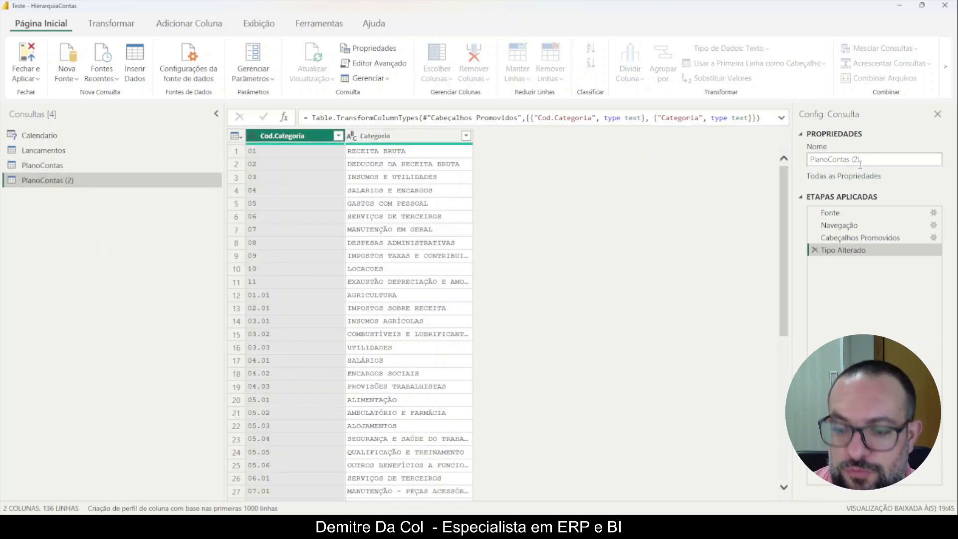
{"action": "key", "text": "ctrl+shift+plus"}
{"action": "key", "text": "BackSpace"}
{"action": "key", "text": "BackSpace"}
{"action": "key", "text": "BackSpace"}
{"action": "key", "text": "BackSpace"}
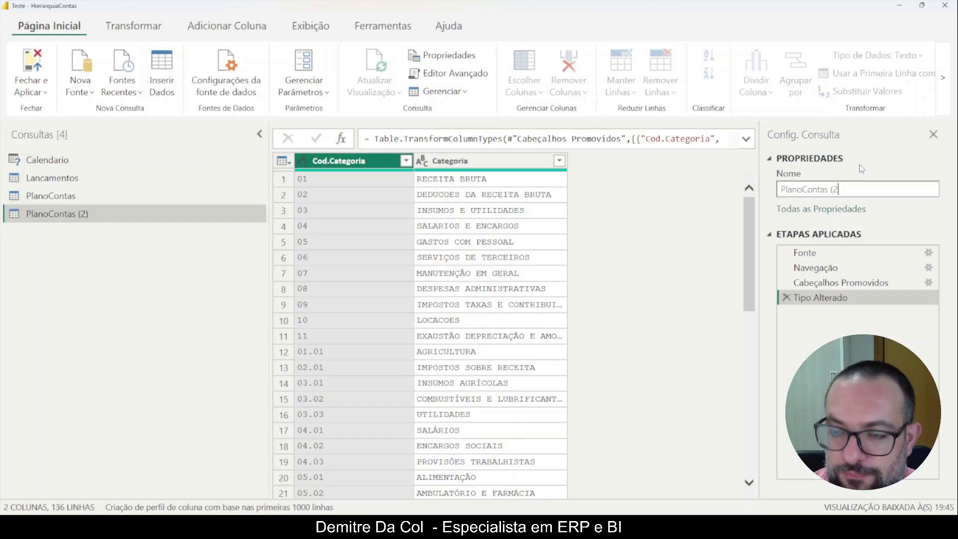
{"action": "type", "text": "hIER"}
{"action": "key", "text": "BackSpace"}
{"action": "key", "text": "BackSpace"}
{"action": "key", "text": "BackSpace"}
{"action": "key", "text": "BackSpace"}
{"action": "key", "text": "Caps_Lock"}
{"action": "type", "text": "Hierarquia"}
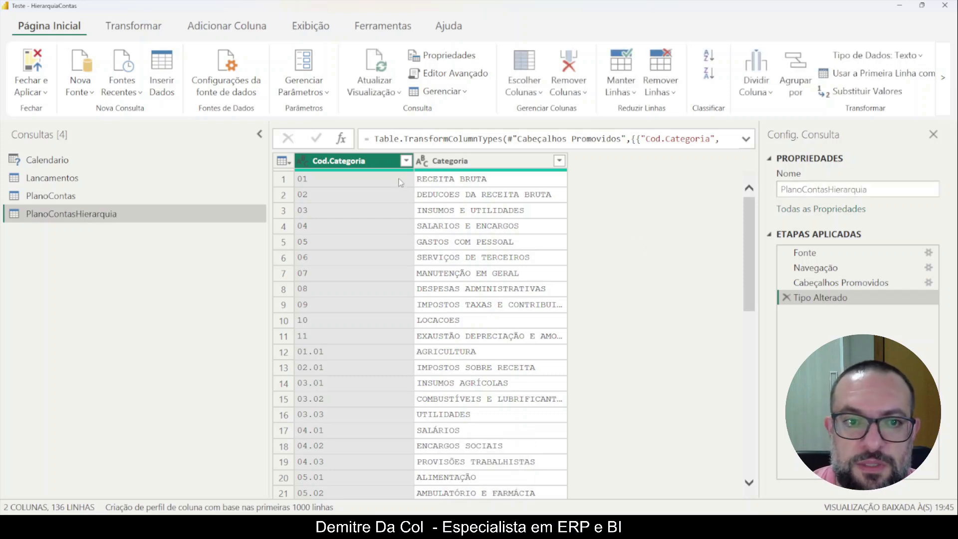
Rename the Cabeçalhos Promovidos applied step as PromoveCabecalhos.
{"action": "left_click", "coordinate": [836, 282]}
{"action": "key", "text": "F2"}
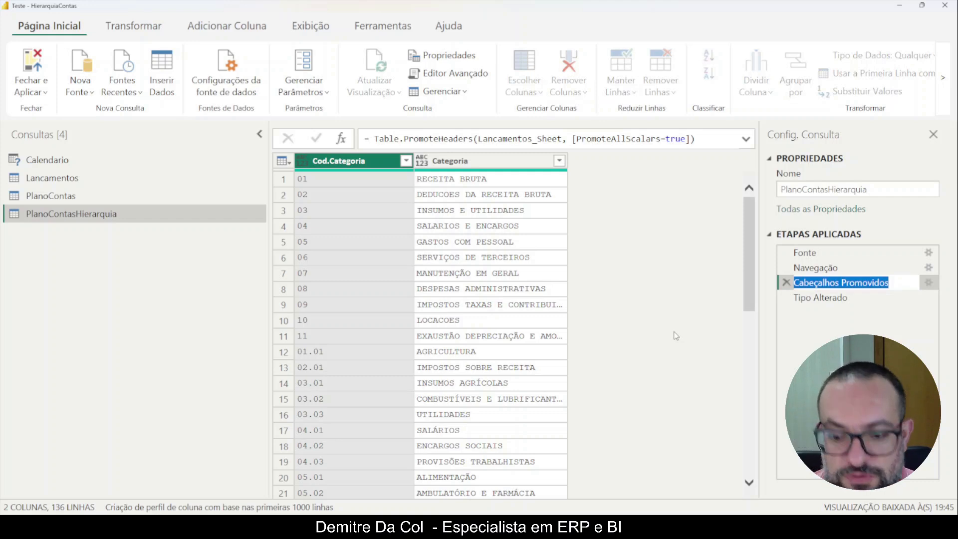
{"action": "type", "text": "Promove"}
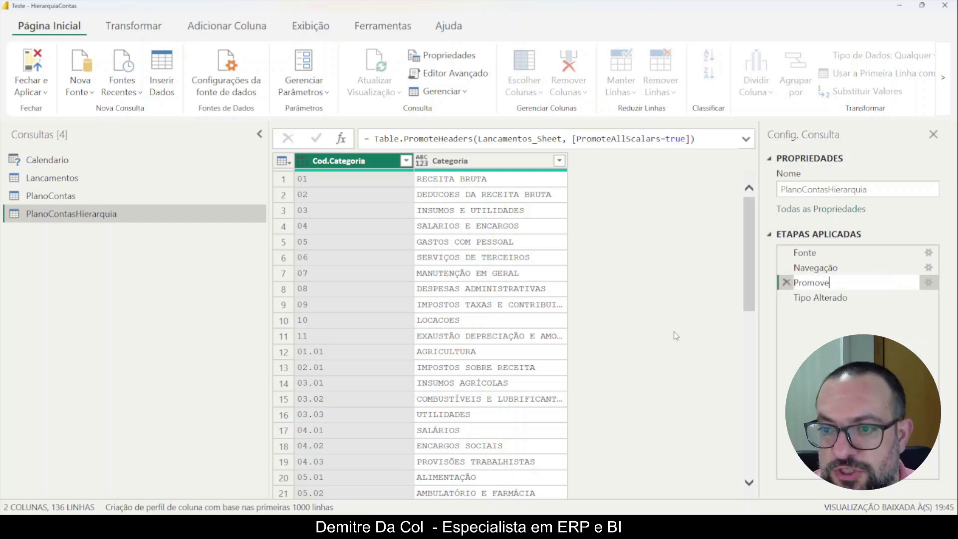
{"action": "type", "text": "Cabecalha"}
{"action": "key", "text": "BackSpace"}
{"action": "type", "text": "o"}
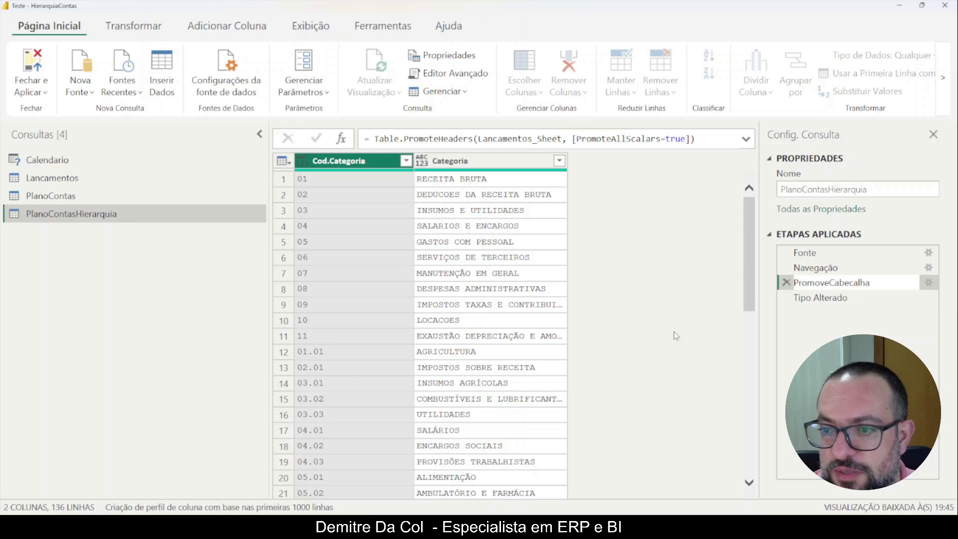
{"action": "type", "text": "s"}
{"action": "key", "text": "Return"}
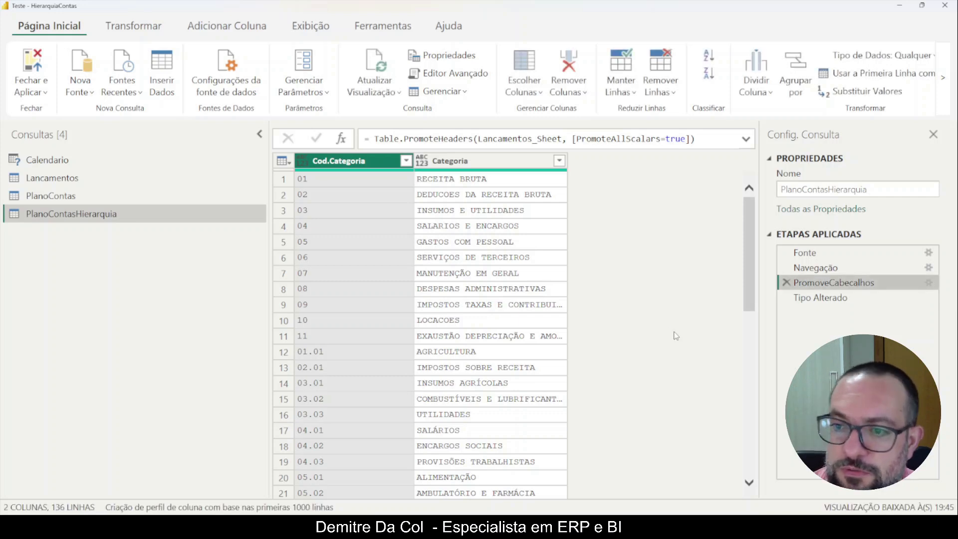
Rename the Tipo Alterado applied step as TipoAlterado, without a space.
{"action": "left_click", "coordinate": [824, 269]}
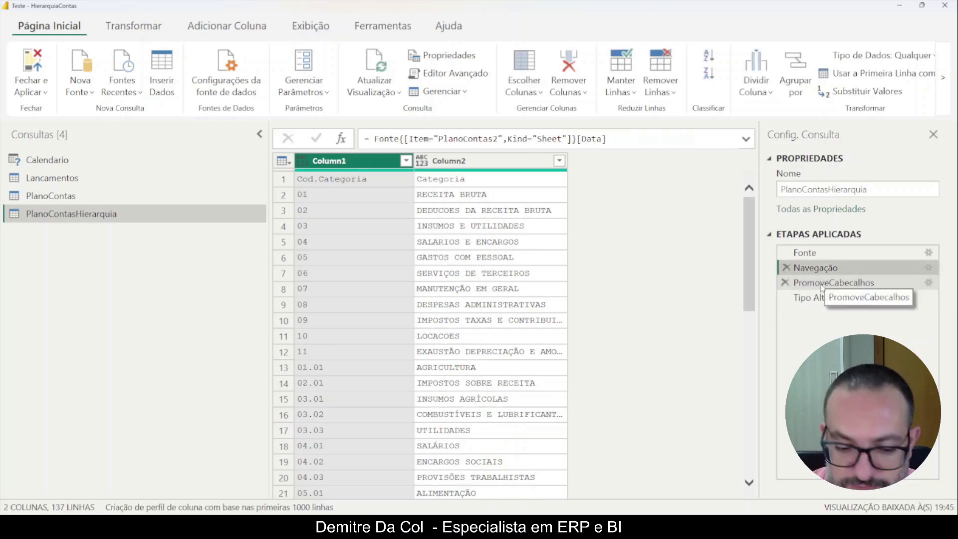
{"action": "left_click", "coordinate": [840, 299]}
{"action": "double_click", "coordinate": [841, 298]}
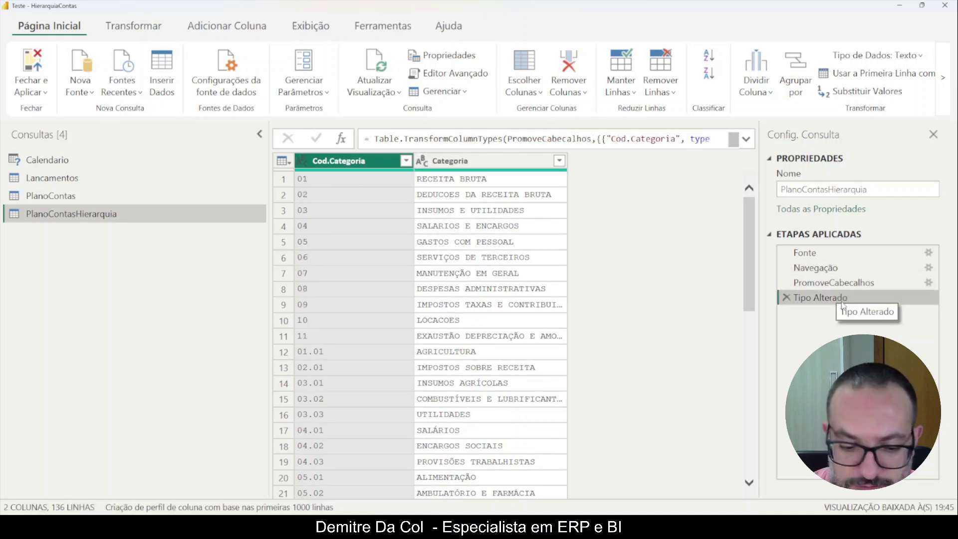
{"action": "type", "text": "TipoAlterado"}
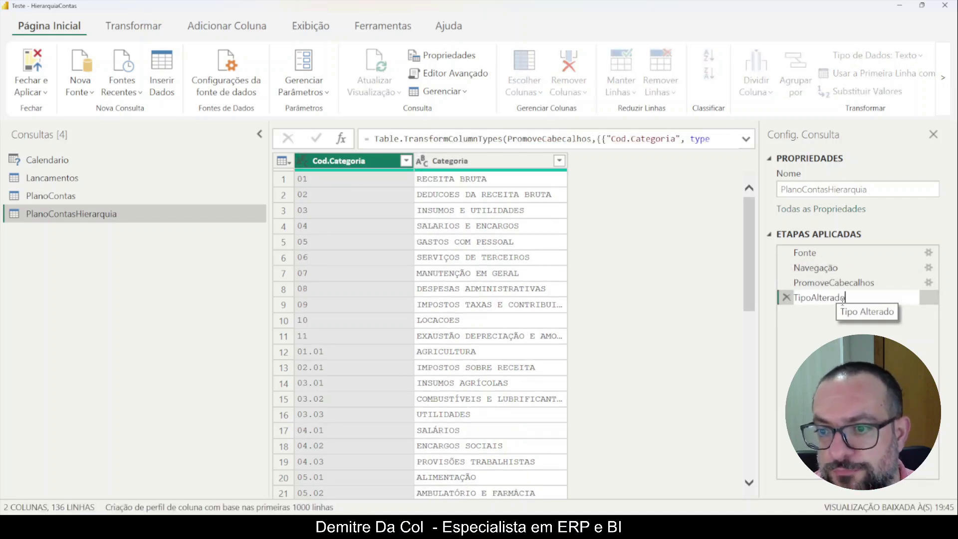
{"action": "key", "text": "Return"}
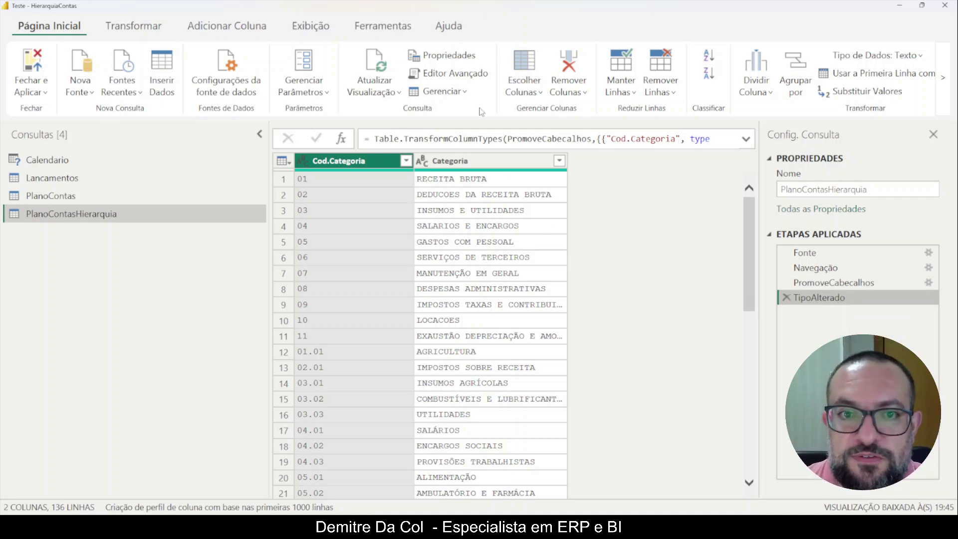
Add a custom column named ItensFilhos to PlanoContasHierarquia with the formula = TipoAlterado.
{"action": "left_click", "coordinate": [479, 162]}
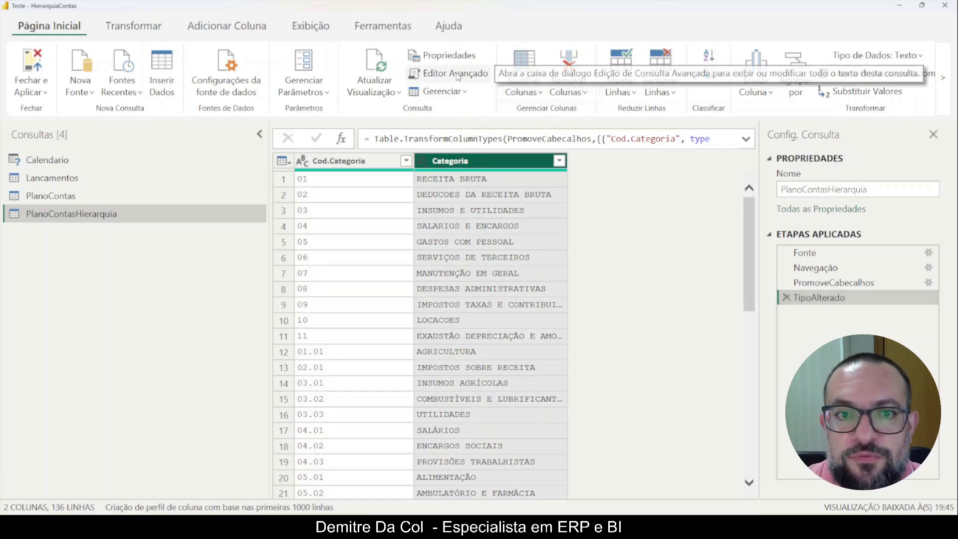
{"action": "left_click", "coordinate": [226, 26]}
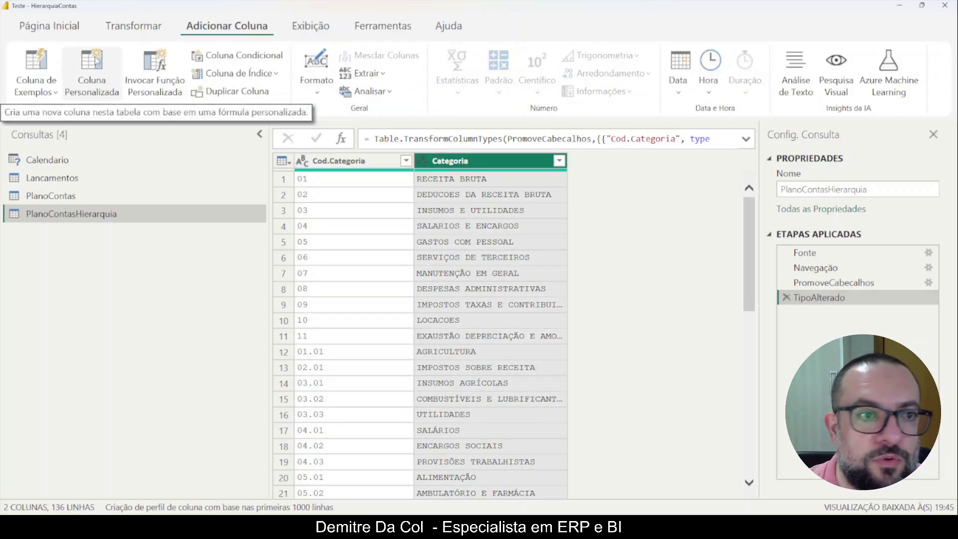
{"action": "left_click", "coordinate": [96, 60]}
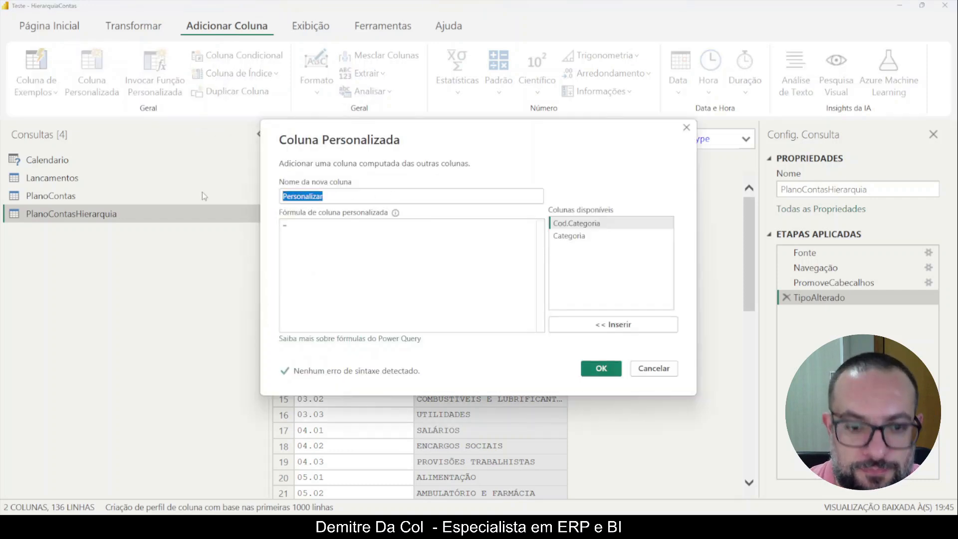
{"action": "type", "text": "ItensFilhos"}
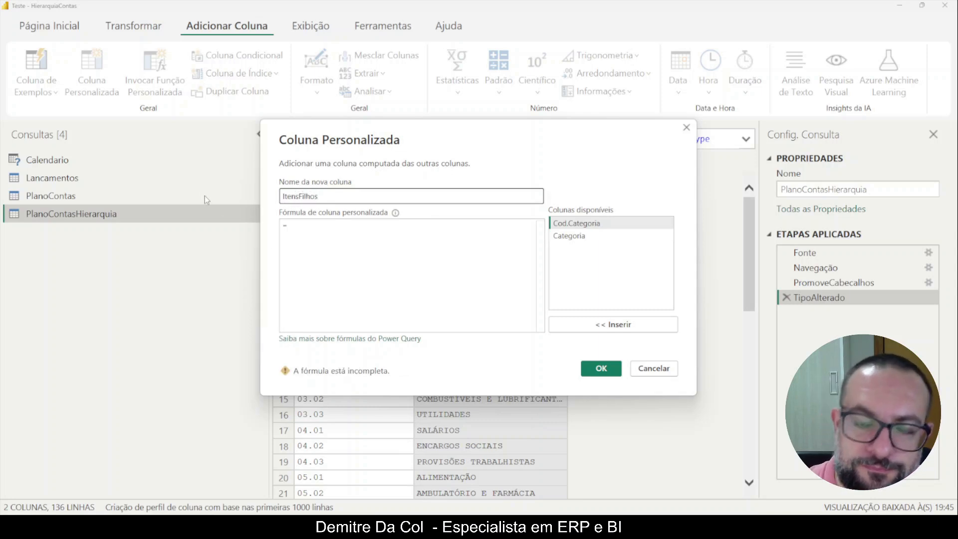
{"action": "key", "text": "Tab"}
{"action": "type", "text": "TipoAlterado"}
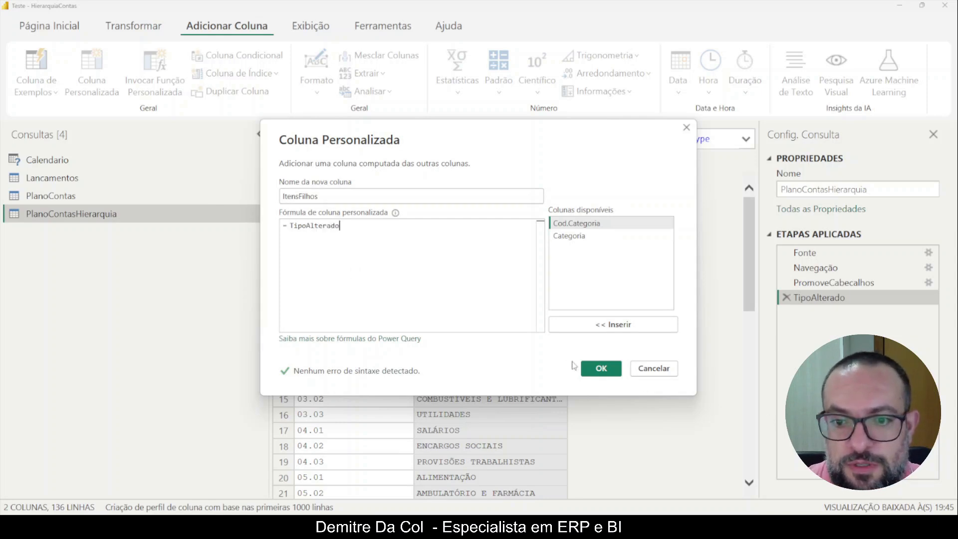
{"action": "left_click", "coordinate": [599, 367]}
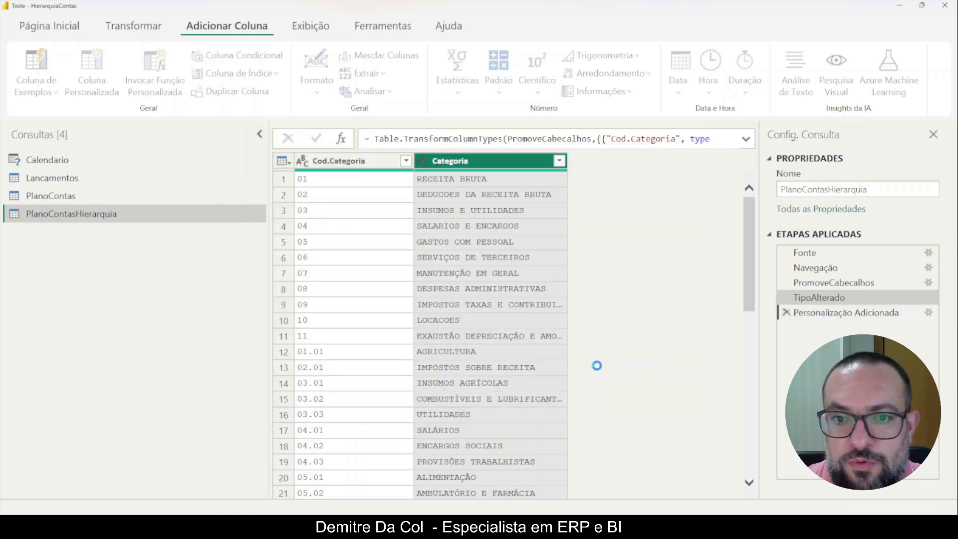
Preview the nested table in the first ItensFilhos row and compare its codes with the main query rows.
{"action": "left_click", "coordinate": [608, 183]}
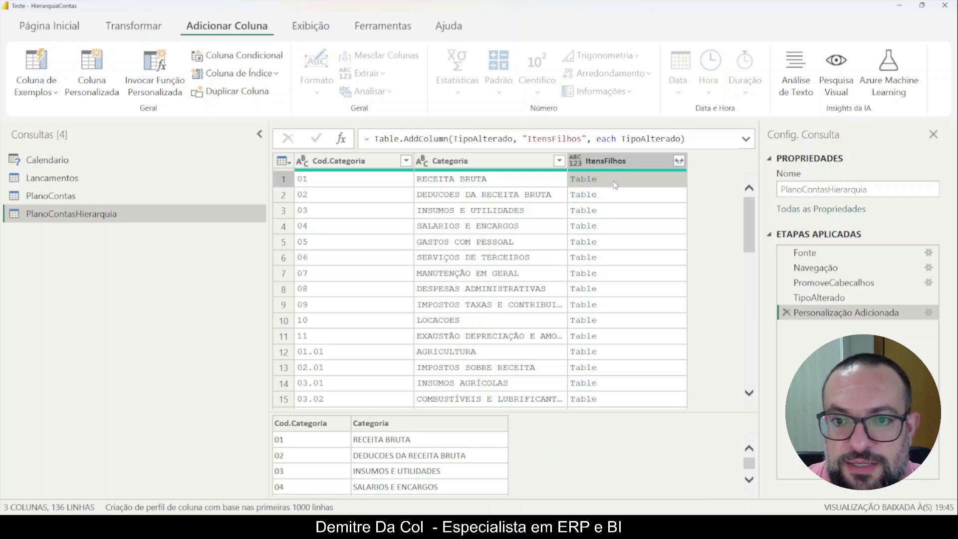
{"action": "scroll", "coordinate": [446, 451], "scroll_direction": "down", "scroll_amount": 4}
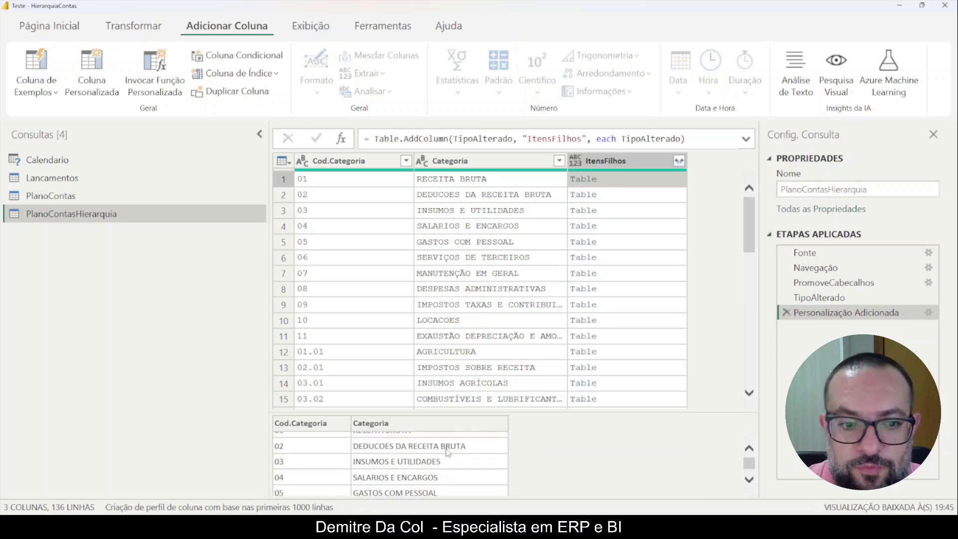
{"action": "scroll", "coordinate": [445, 449], "scroll_direction": "down", "scroll_amount": 6}
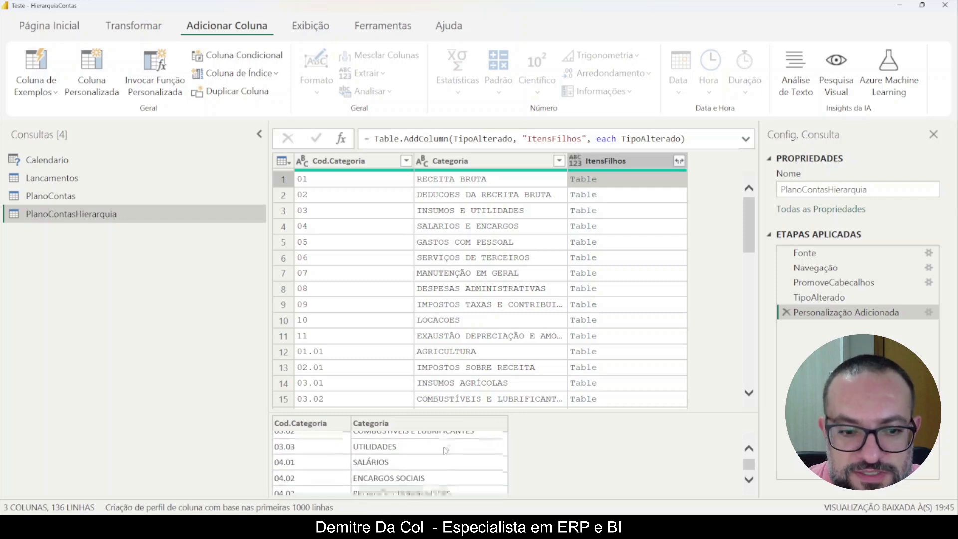
{"action": "scroll", "coordinate": [433, 471], "scroll_direction": "up", "scroll_amount": 3}
{"action": "scroll", "coordinate": [433, 471], "scroll_direction": "up", "scroll_amount": 1}
{"action": "scroll", "coordinate": [514, 294], "scroll_direction": "down", "scroll_amount": 7}
{"action": "scroll", "coordinate": [471, 446], "scroll_direction": "down", "scroll_amount": 2}
{"action": "scroll", "coordinate": [472, 446], "scroll_direction": "down", "scroll_amount": 2}
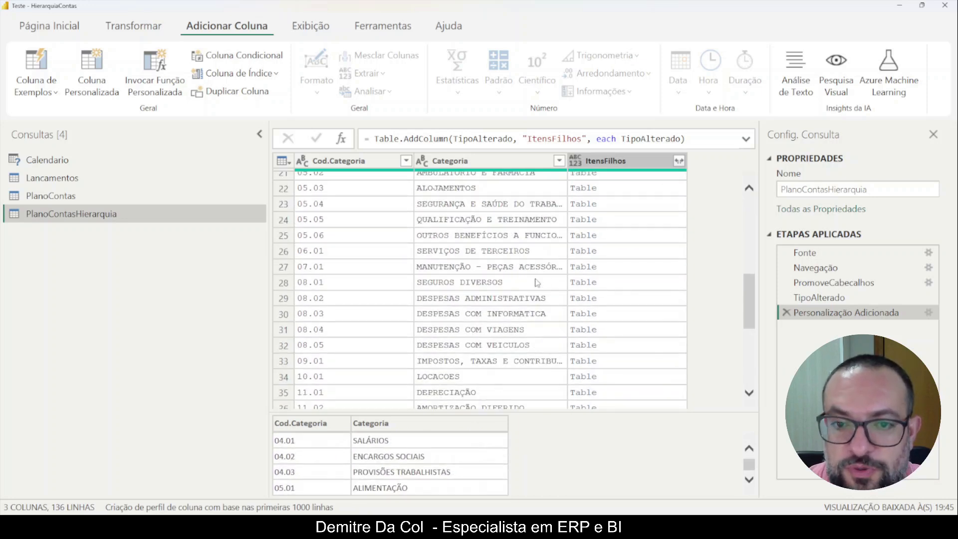
{"action": "scroll", "coordinate": [553, 292], "scroll_direction": "up", "scroll_amount": 5}
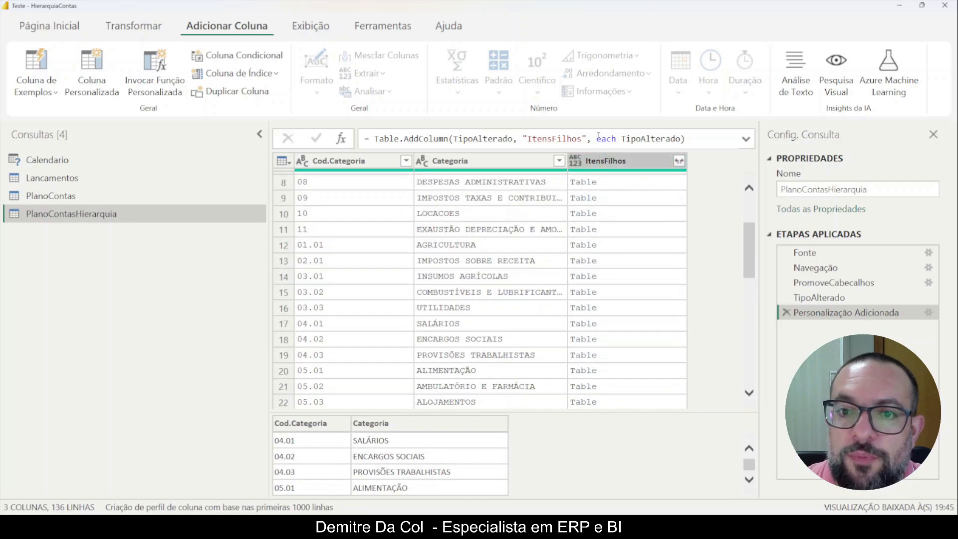
Split the ItensFilhos formula so each TipoAlterado and the closing parenthesis sit on their own lines, and preview the first row's nested table.
{"action": "left_click", "coordinate": [597, 138]}
{"action": "key", "text": "shift+Return"}
{"action": "key", "text": "End"}
{"action": "key", "text": "Left"}
{"action": "key", "text": "shift+Return"}
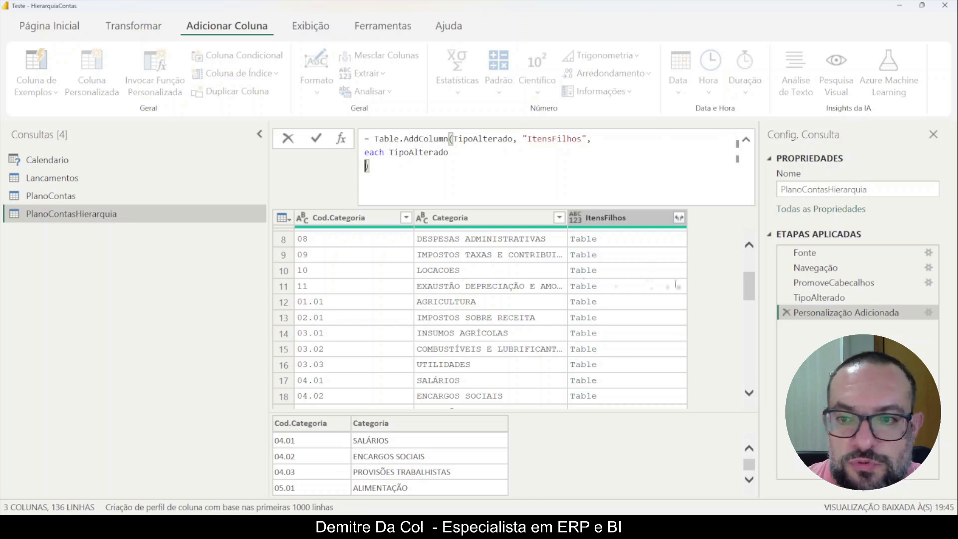
{"action": "left_click_drag", "start_coordinate": [749, 287], "coordinate": [749, 261]}
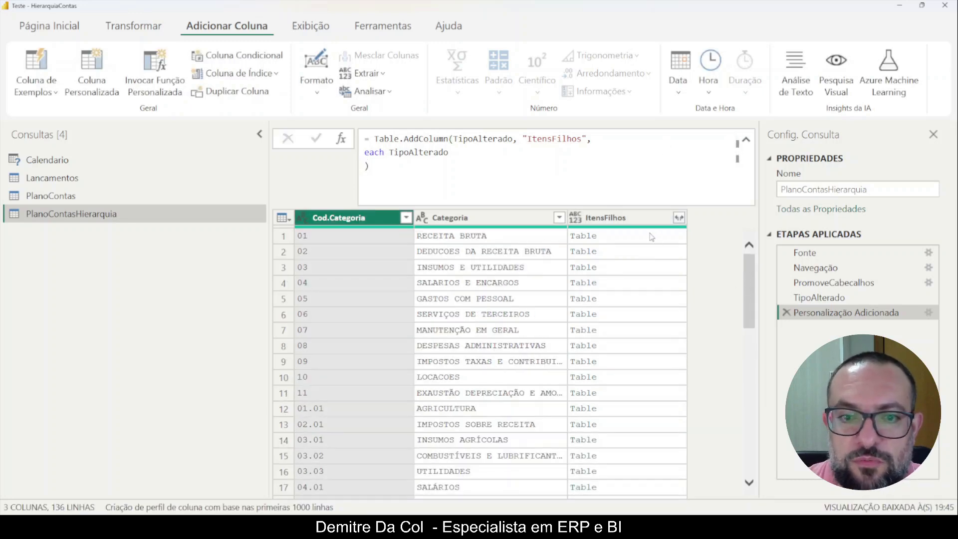
{"action": "left_click", "coordinate": [651, 236]}
{"action": "left_click", "coordinate": [494, 146]}
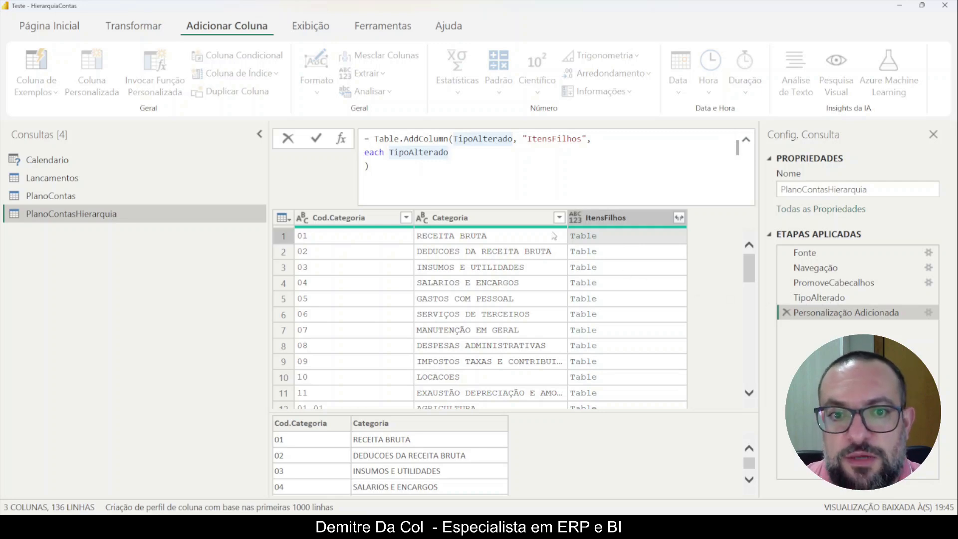
{"action": "left_click", "coordinate": [575, 251]}
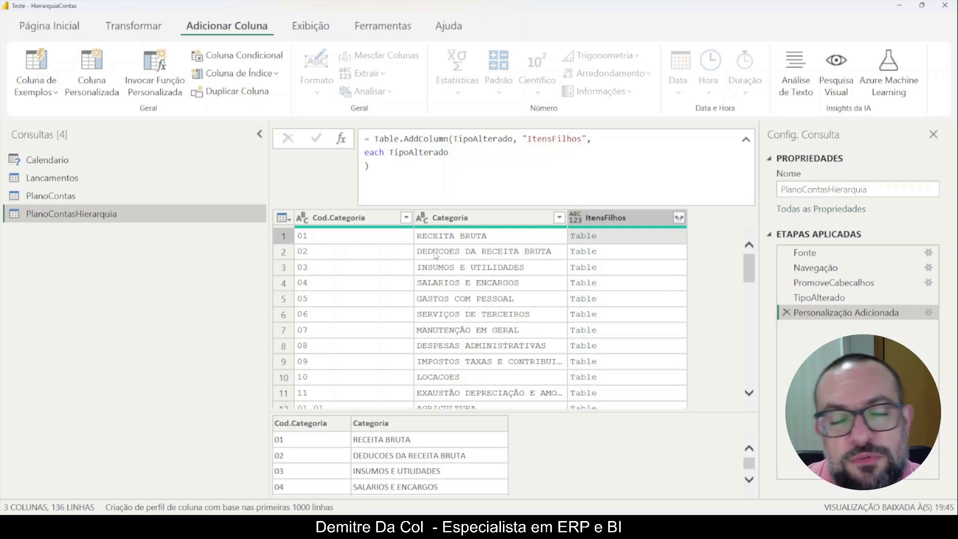
Filter the Cod.Categoria column to keep only rows whose code begins with 01.
{"action": "left_click", "coordinate": [407, 221]}
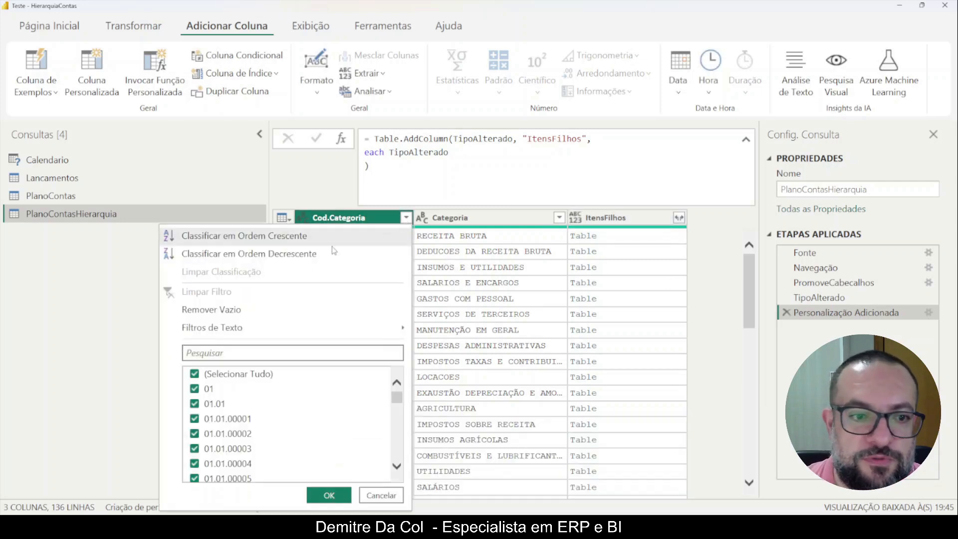
{"action": "mouse_move", "coordinate": [266, 327]}
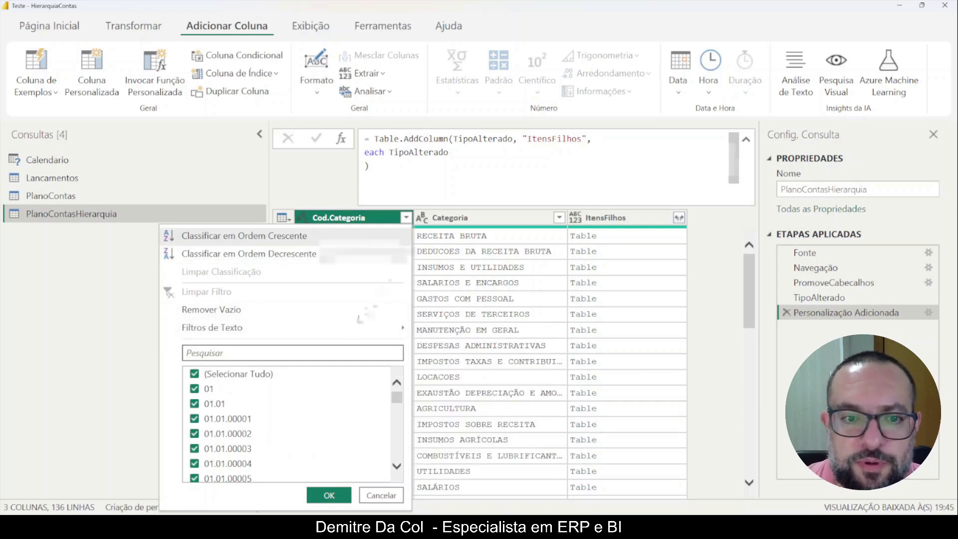
{"action": "mouse_move", "coordinate": [376, 330]}
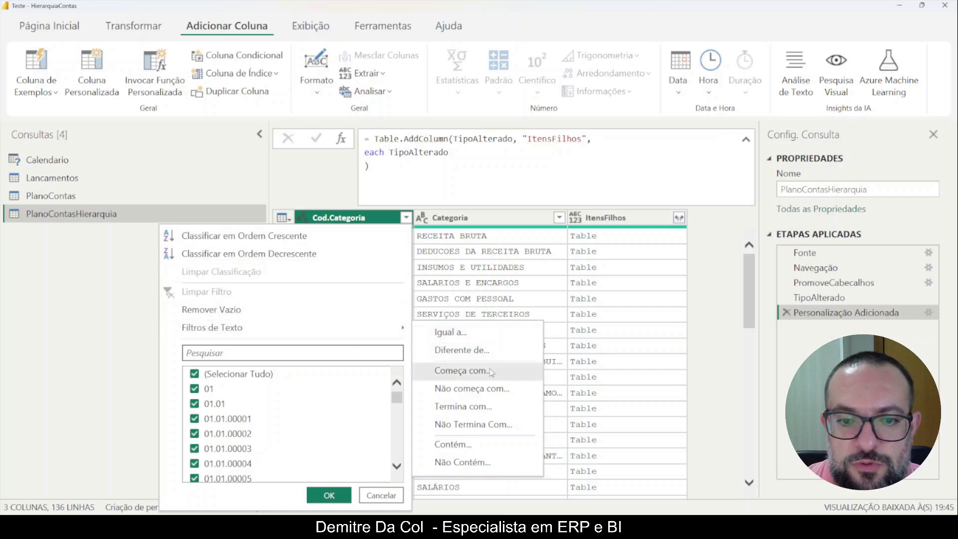
{"action": "left_click", "coordinate": [491, 372]}
{"action": "left_click", "coordinate": [435, 254]}
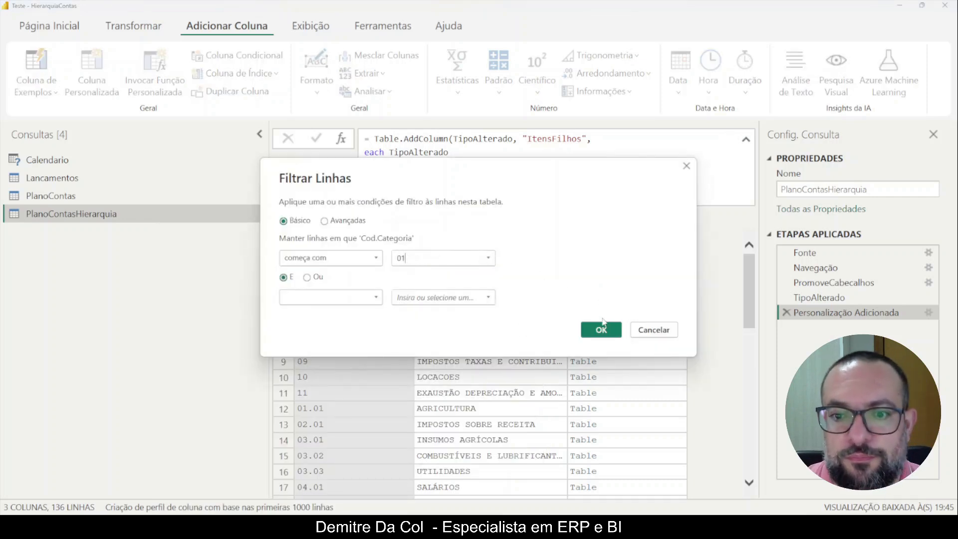
{"action": "left_click", "coordinate": [601, 330]}
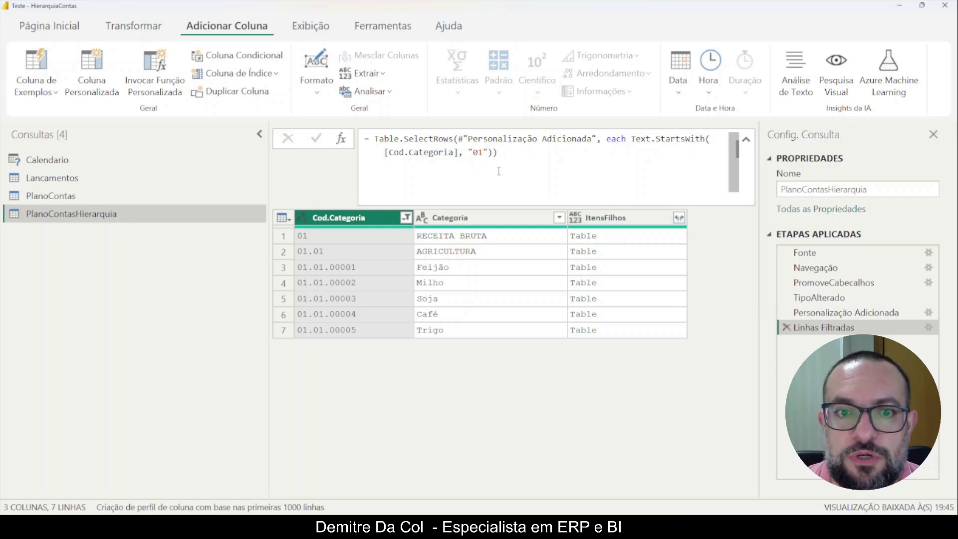
Copy the filter's Table.SelectRows expression without the equals sign and delete the Linhas Filtradas applied step.
{"action": "left_click", "coordinate": [491, 157]}
{"action": "left_click_drag", "start_coordinate": [497, 154], "coordinate": [374, 139]}
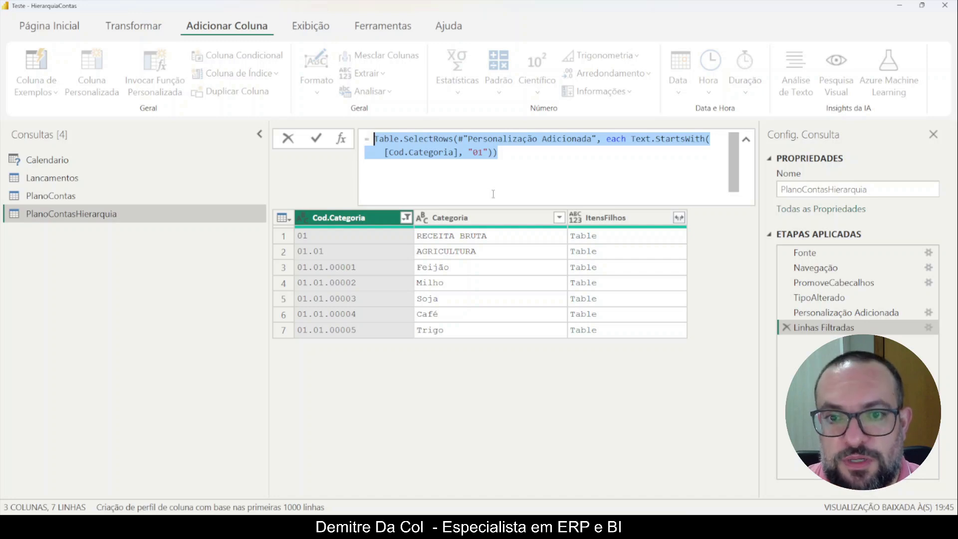
{"action": "left_click", "coordinate": [796, 328]}
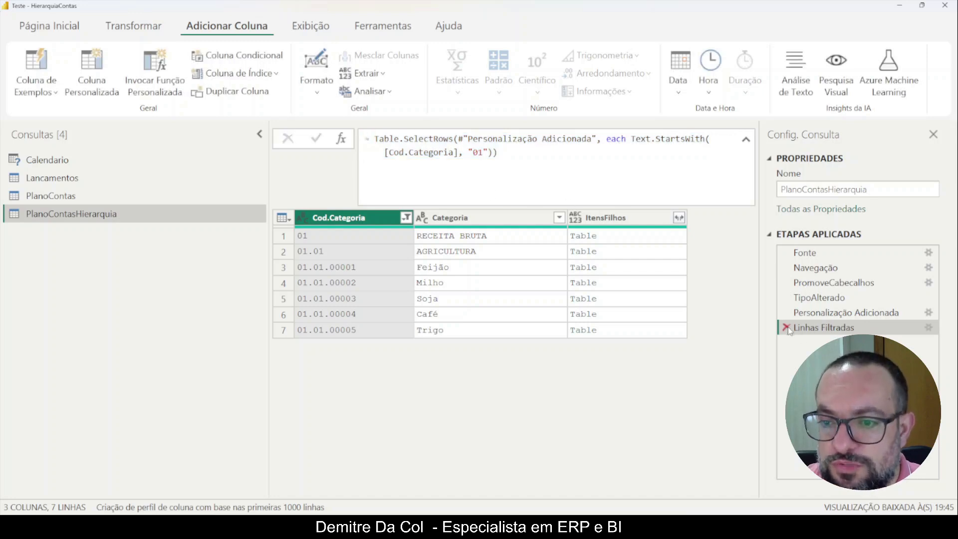
{"action": "left_click", "coordinate": [787, 327]}
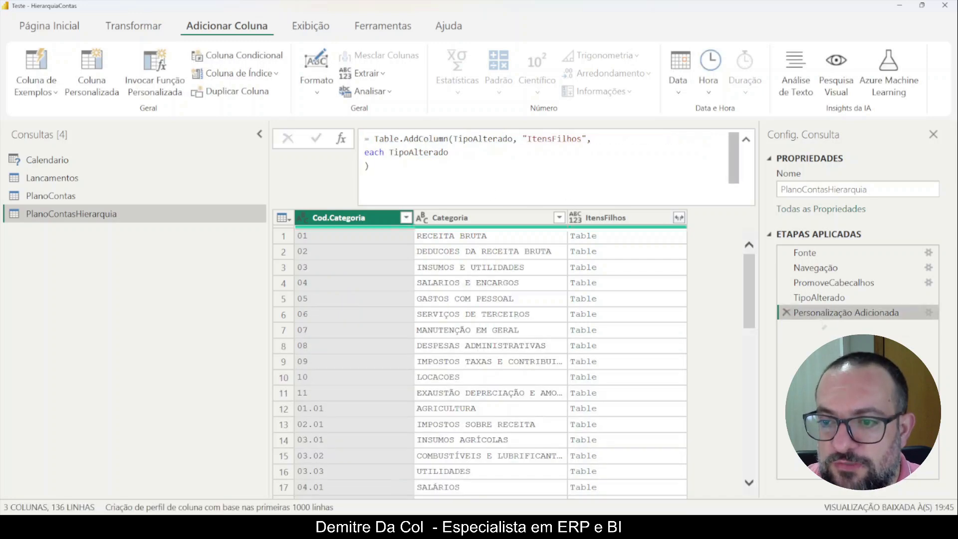
Replace TipoAlterado after each in the ItensFilhos formula with the copied Table.SelectRows expression that filters Cod.Categoria by "01".
{"action": "left_click", "coordinate": [394, 152]}
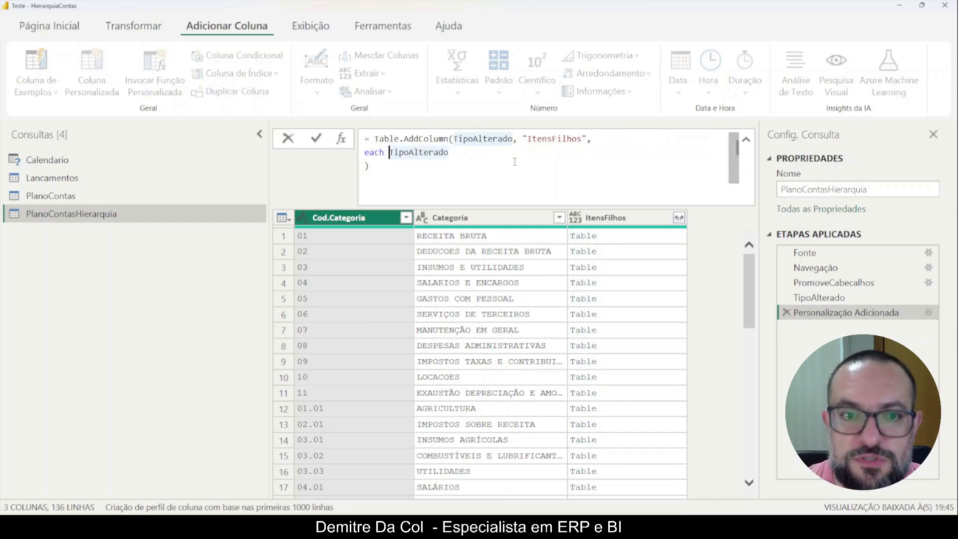
{"action": "type", "text": "Table.SelectRows(#\"Personalização Adicionada\", each Text.StartsWith([Cod.Categoria], \"01\"))"}
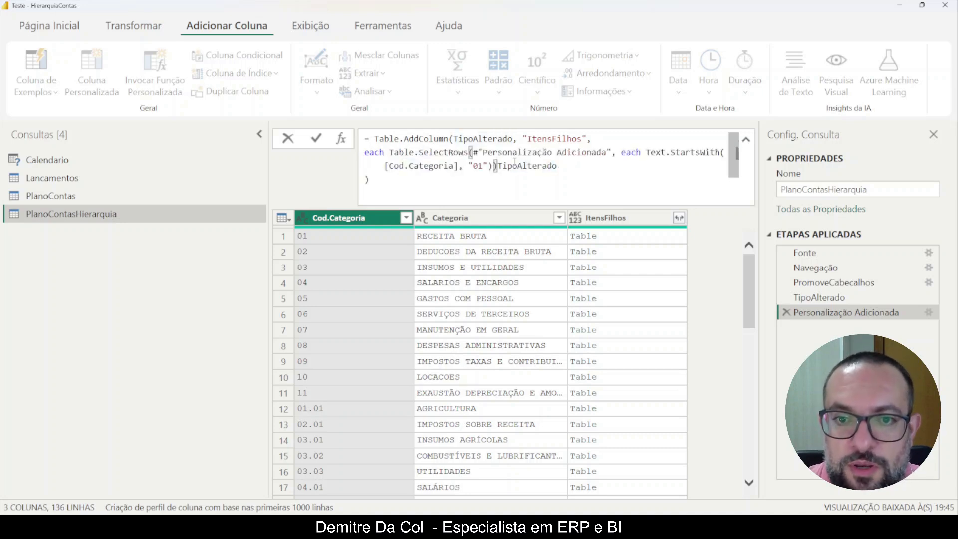
{"action": "key", "text": "shift+End"}
{"action": "key", "text": "ctrl+c"}
{"action": "key", "text": "Delete"}
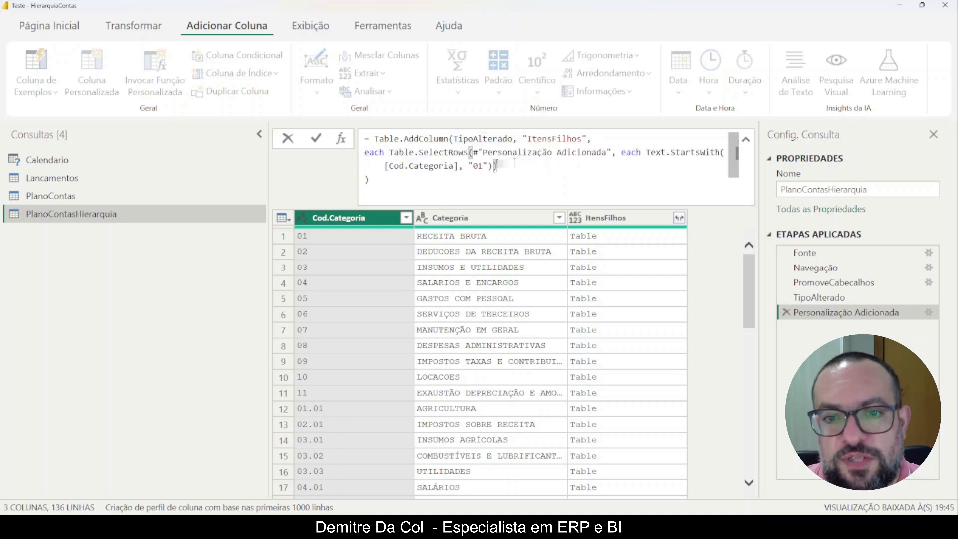
Change the Table.SelectRows source from #"Personalização Adicionada" to TipoAlterado, put its each condition on a new line, and apply the formula.
{"action": "left_click_drag", "start_coordinate": [472, 152], "coordinate": [611, 152]}
{"action": "key", "text": "ctrl+v"}
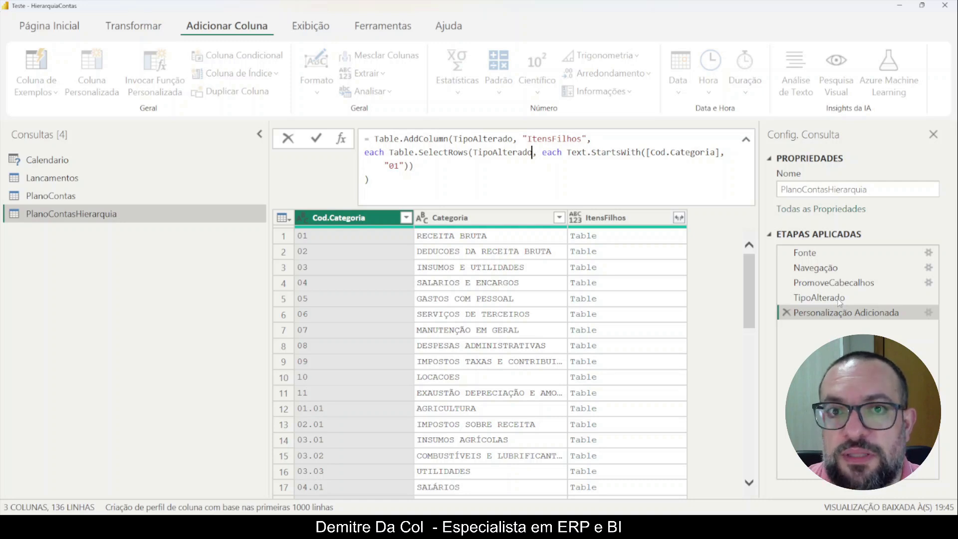
{"action": "key", "text": "Right"}
{"action": "key", "text": "Right"}
{"action": "key", "text": "Return"}
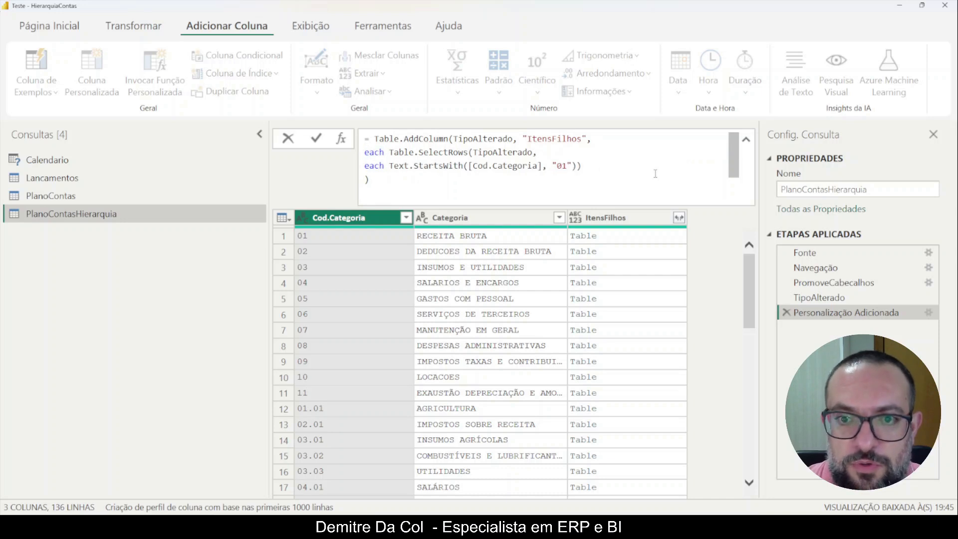
{"action": "key", "text": "Return"}
Preview the nested ItensFilhos tables for RECEITA BRUTA and GASTOS COM PESSOAL and check which child categories each contains.
{"action": "left_click", "coordinate": [601, 240]}
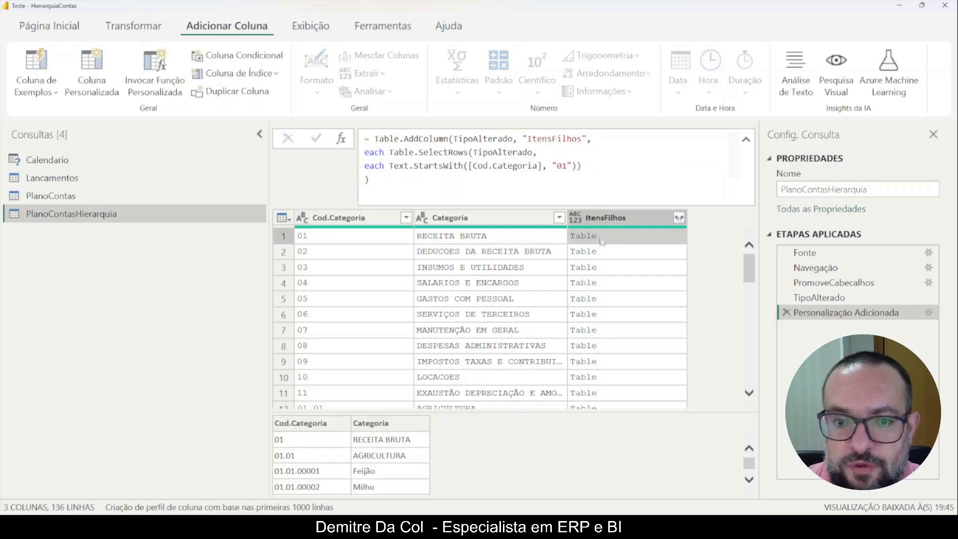
{"action": "scroll", "coordinate": [407, 450], "scroll_direction": "down", "scroll_amount": 1}
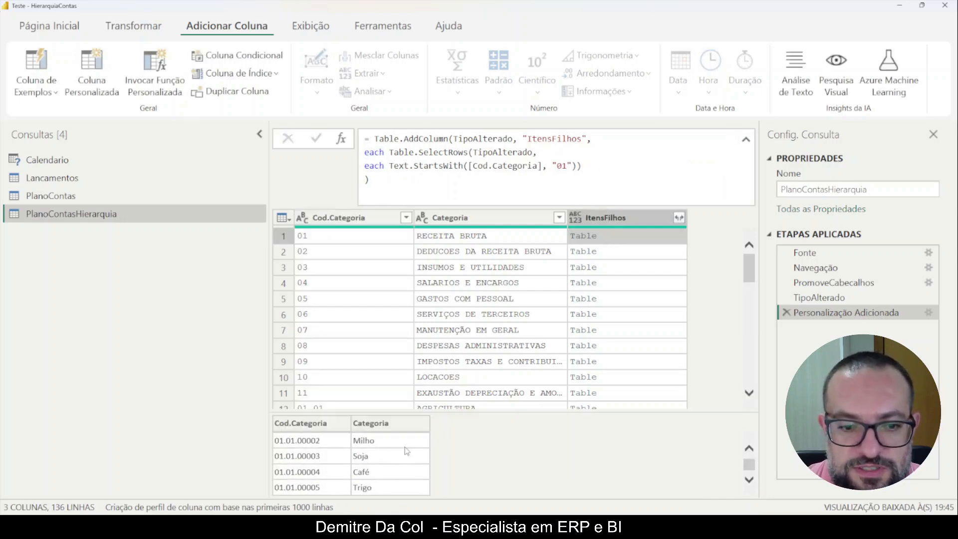
{"action": "left_click", "coordinate": [616, 298]}
{"action": "scroll", "coordinate": [443, 449], "scroll_direction": "down", "scroll_amount": 1}
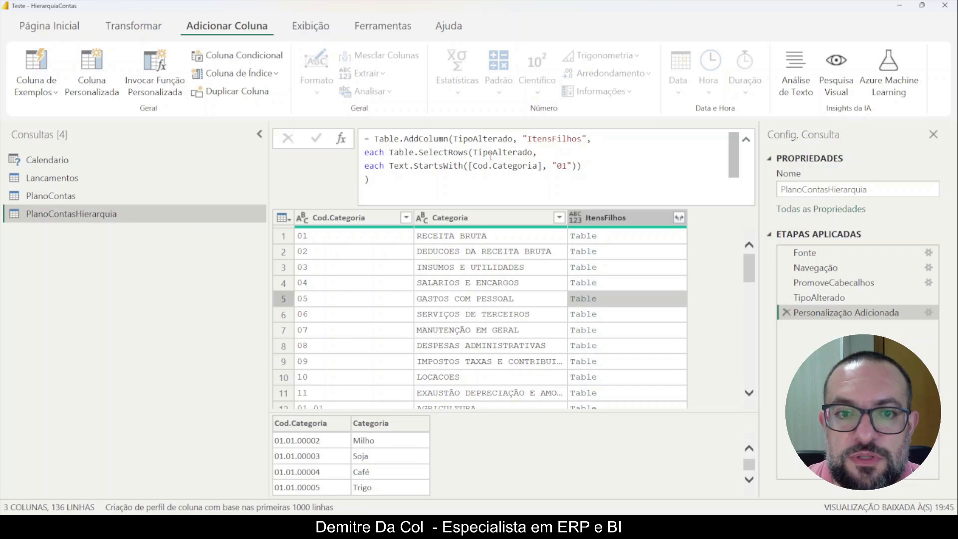
Put the whole Table.SelectRows expression on its own line below the first each, with an empty line between them.
{"action": "left_click", "coordinate": [390, 153]}
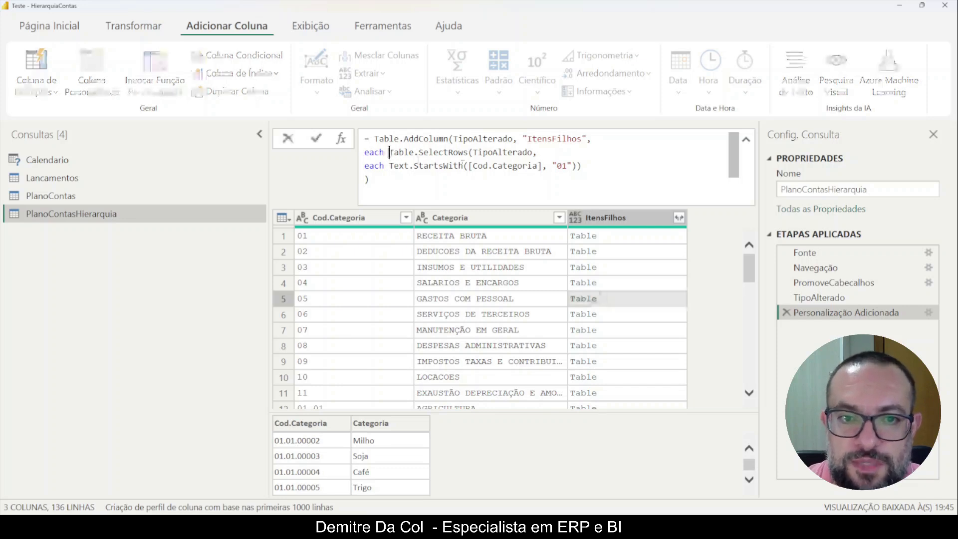
{"action": "key", "text": "shift+Return"}
{"action": "key", "text": "End"}
{"action": "key", "text": "Delete"}
{"action": "key", "text": "Up"}
{"action": "key", "text": "shift+Return"}
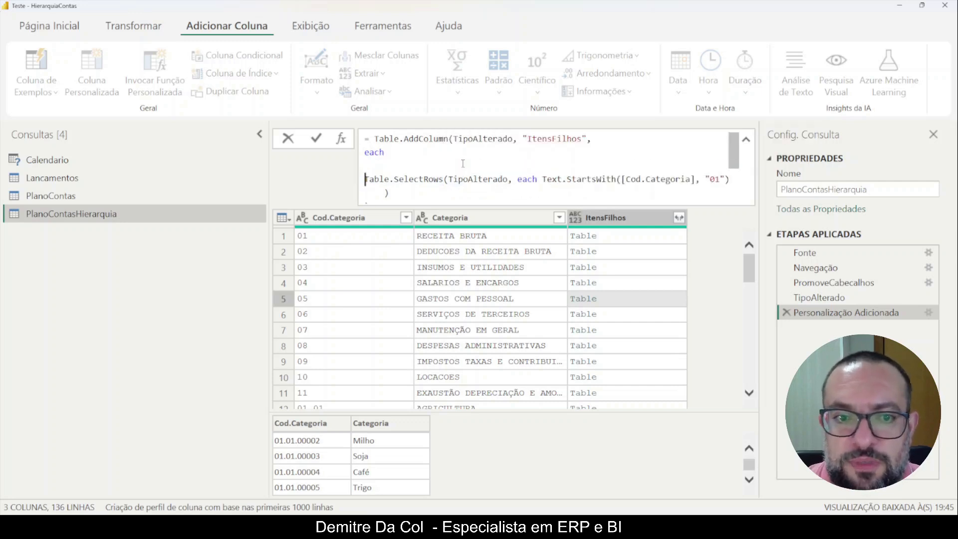
{"action": "key", "text": "BackSpace"}
{"action": "key", "text": "Left"}
{"action": "key", "text": "Up"}
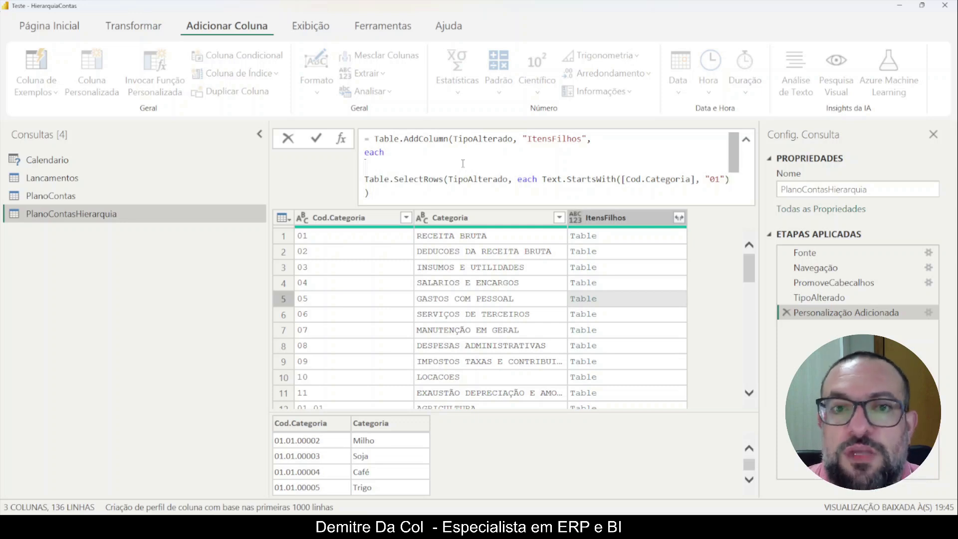
On the empty line, start a let expression that defines vCodCategoriaPai = [Cod.Categoria].
{"action": "type", "text": "let"}
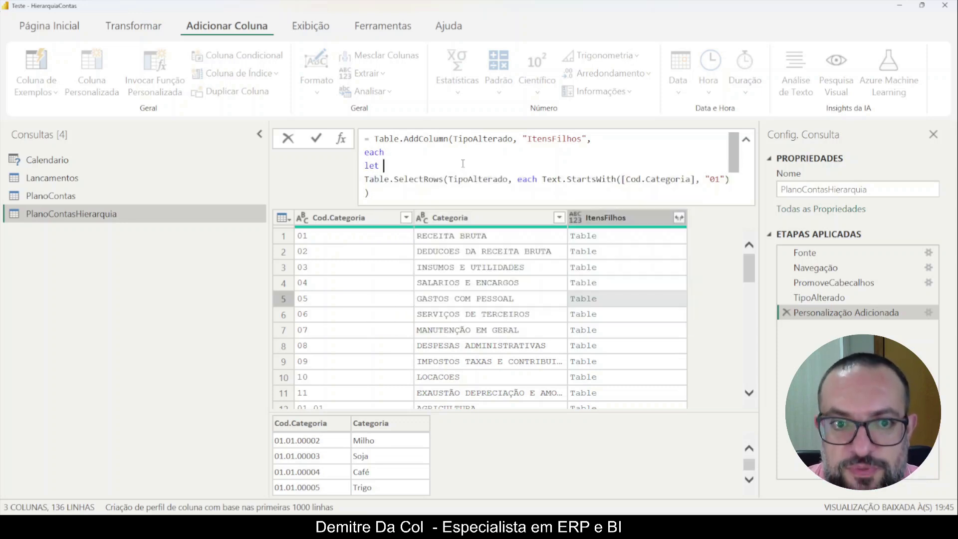
{"action": "key", "text": "Caps_Lock"}
{"action": "type", "text": "VC"}
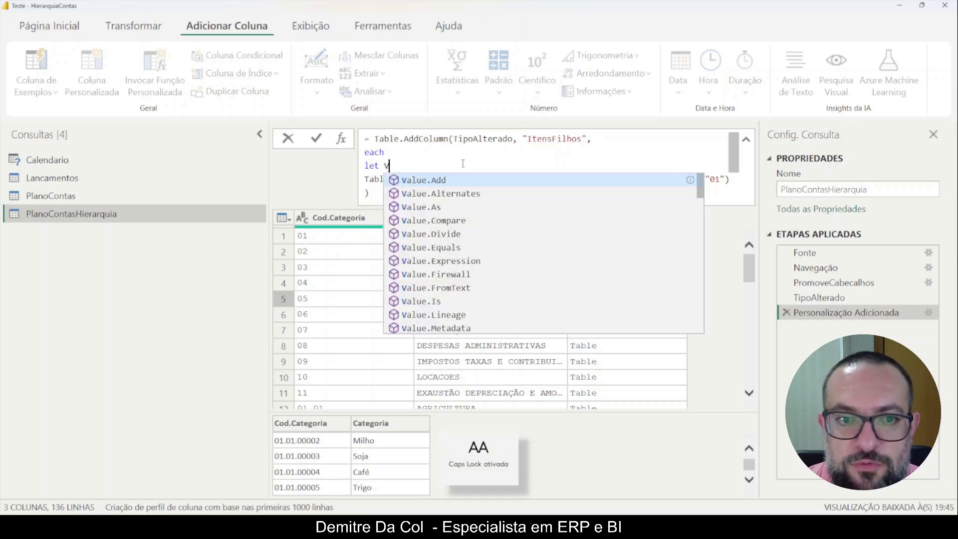
{"action": "key", "text": "BackSpace"}
{"action": "key", "text": "BackSpace"}
{"action": "key", "text": "Caps_Lock"}
{"action": "type", "text": "vC"}
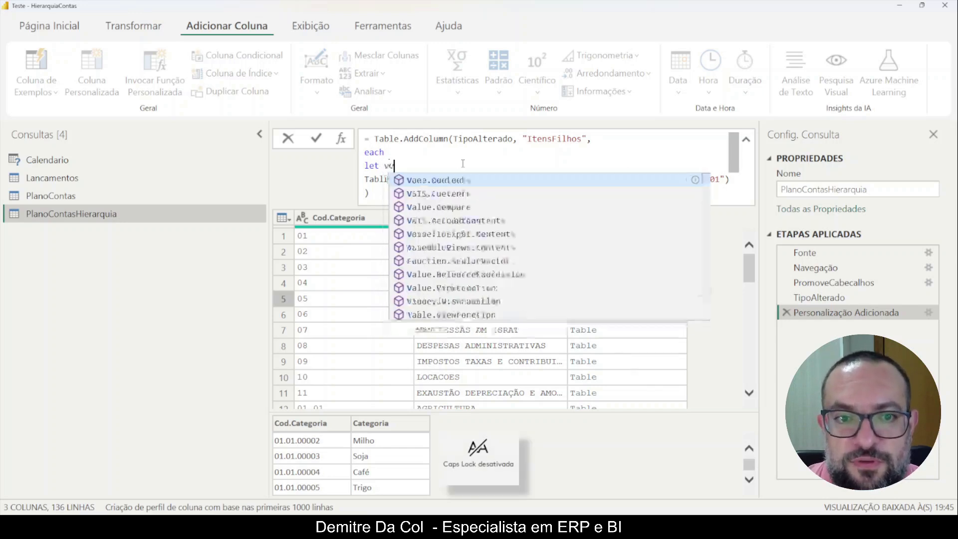
{"action": "type", "text": "odCategoriaPai ="}
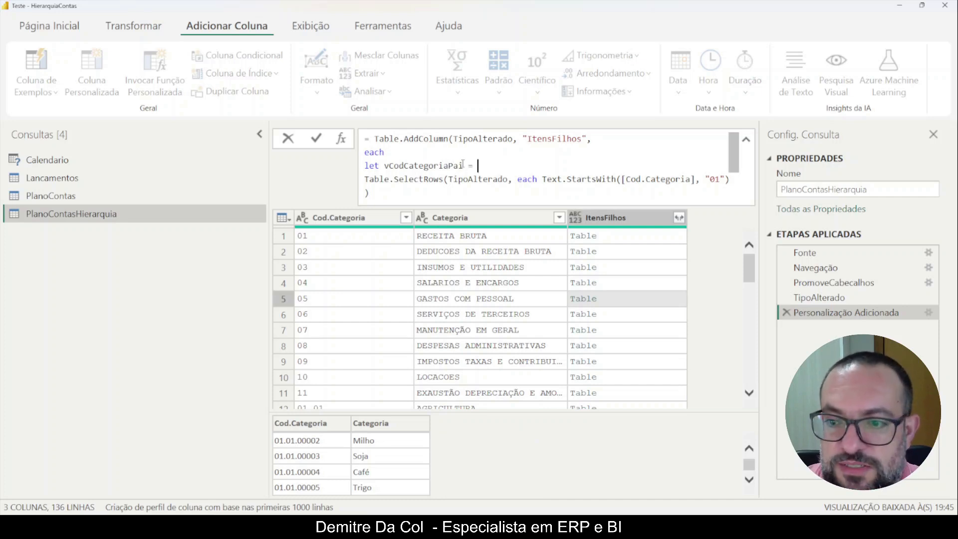
{"action": "type", "text": "[Cod.Cate"}
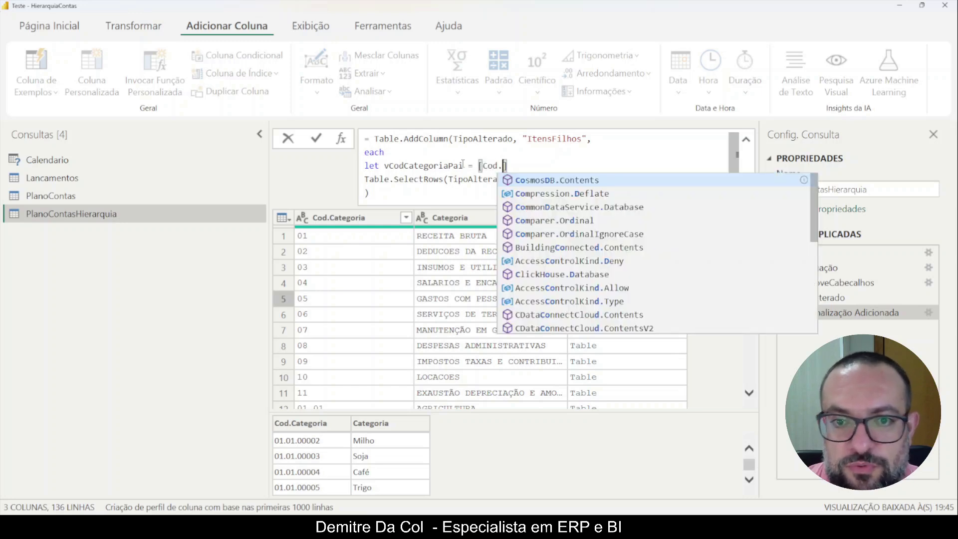
{"action": "type", "text": "goria"}
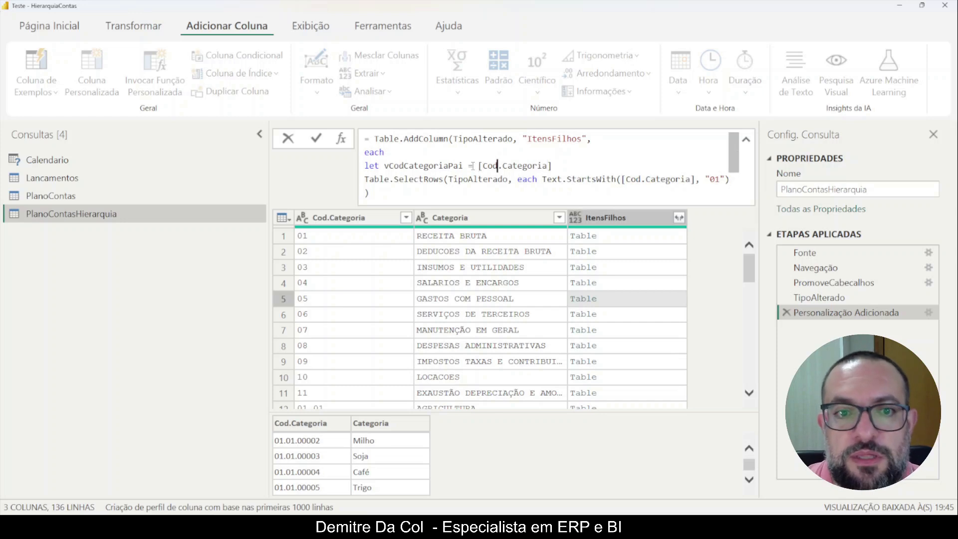
Move the vCodCategoriaPai definition below let and add in on its own line before Table.SelectRows.
{"action": "key", "text": "Home"}
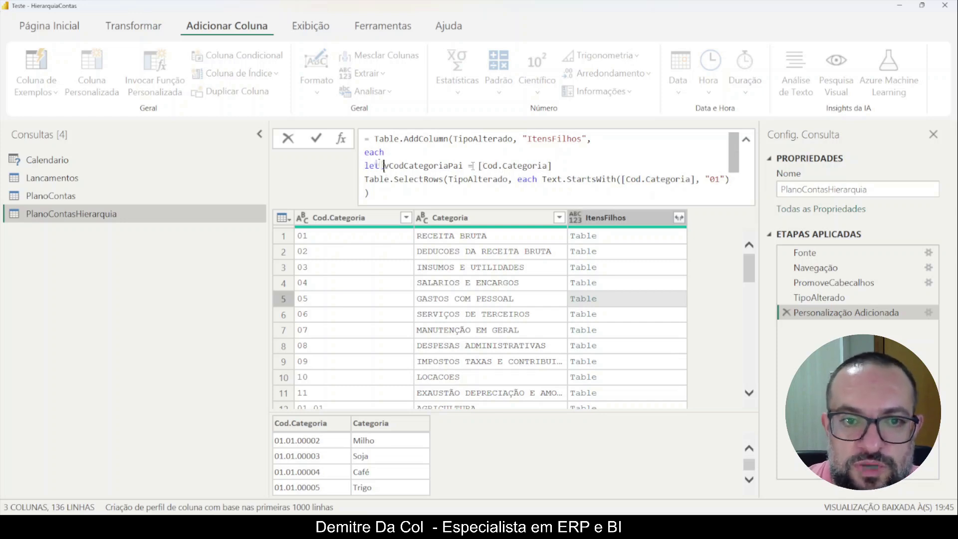
{"action": "key", "text": "Return"}
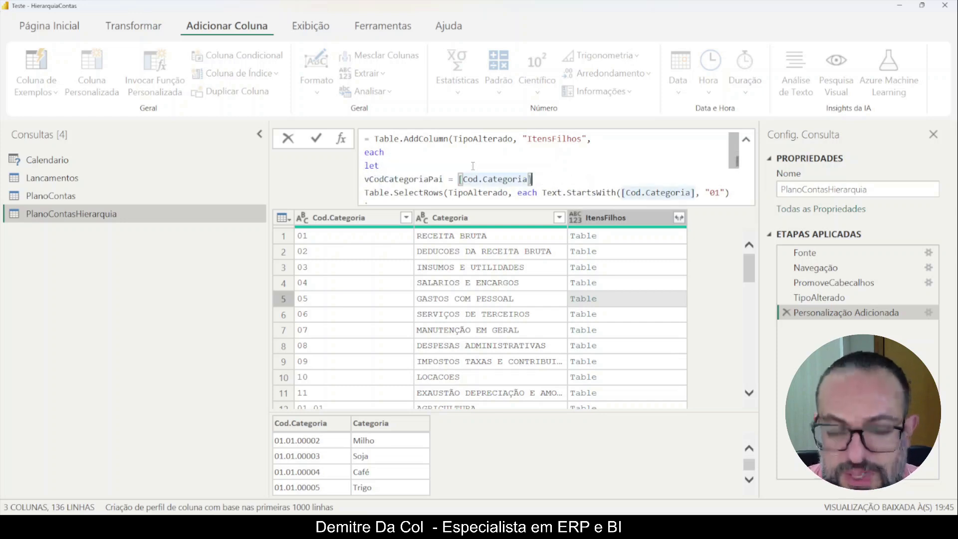
{"action": "key", "text": "Return"}
{"action": "type", "text": "in"}
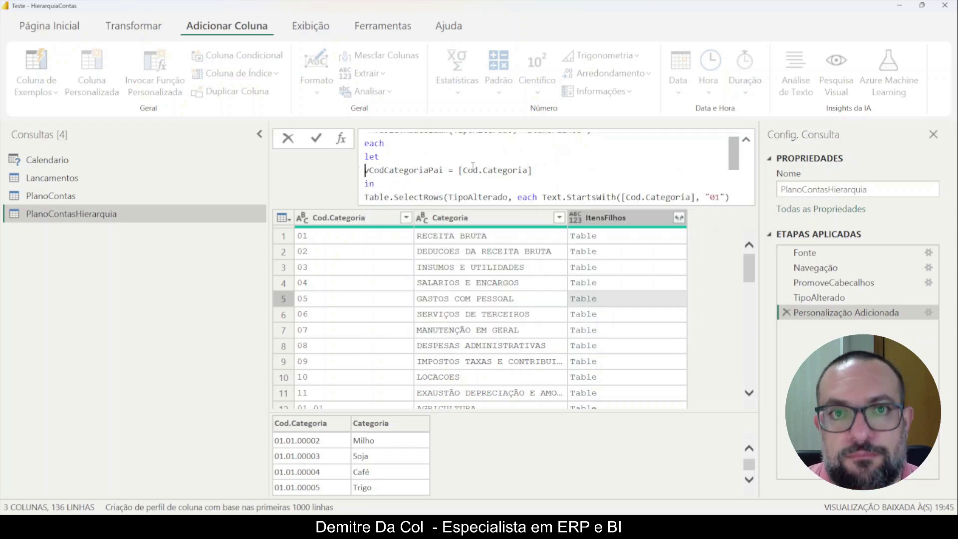
Replace the fixed "01" in the Text.StartsWith condition with the variable vCodCategoriaPai.
{"action": "key", "text": "ctrl+shift+Right"}
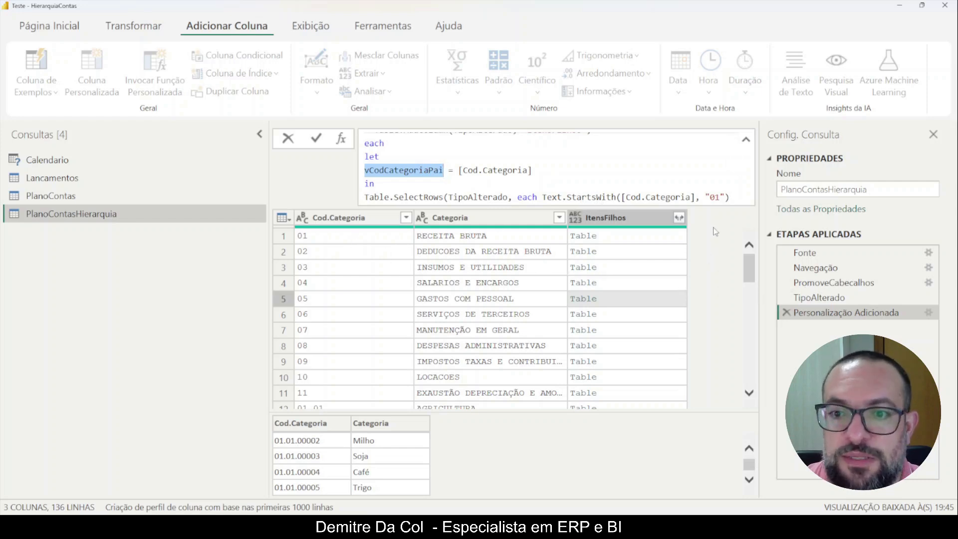
{"action": "left_click_drag", "start_coordinate": [705, 197], "coordinate": [717, 190]}
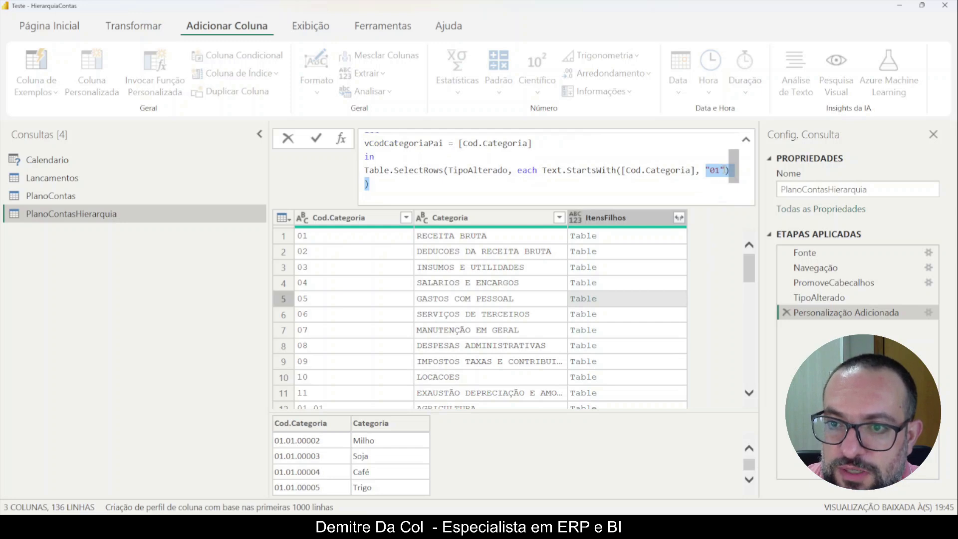
{"action": "type", "text": "vCodCategoriaPai"}
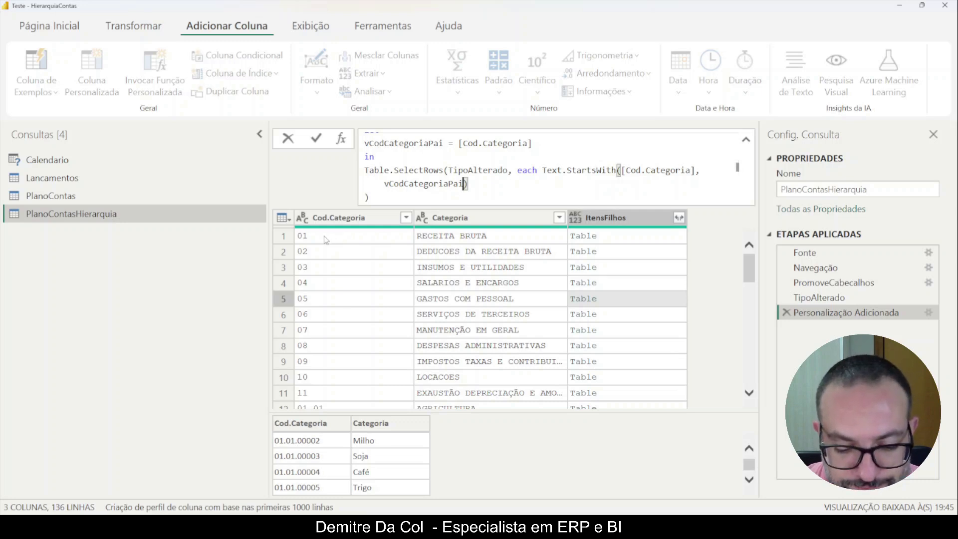
{"action": "left_click_drag", "start_coordinate": [321, 236], "coordinate": [402, 222]}
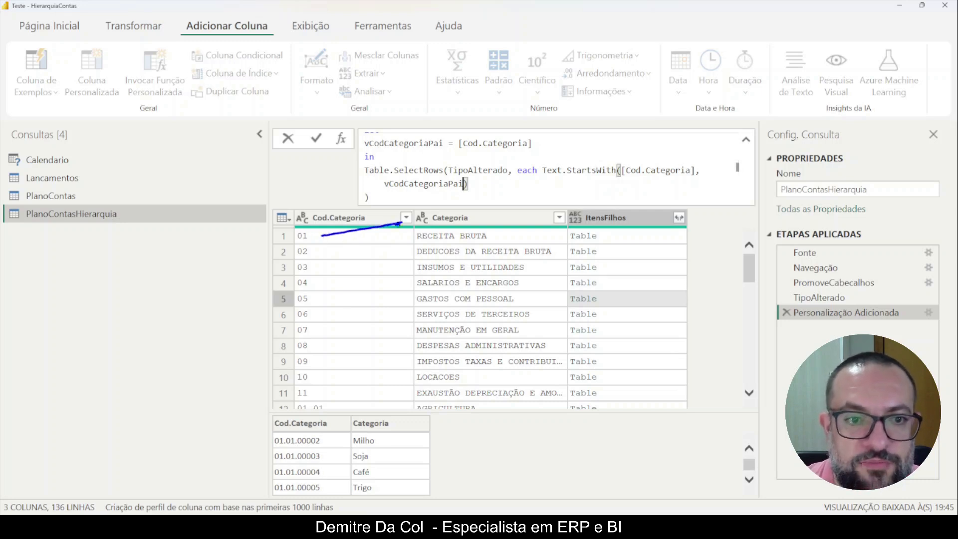
{"action": "left_click_drag", "start_coordinate": [318, 251], "coordinate": [391, 240]}
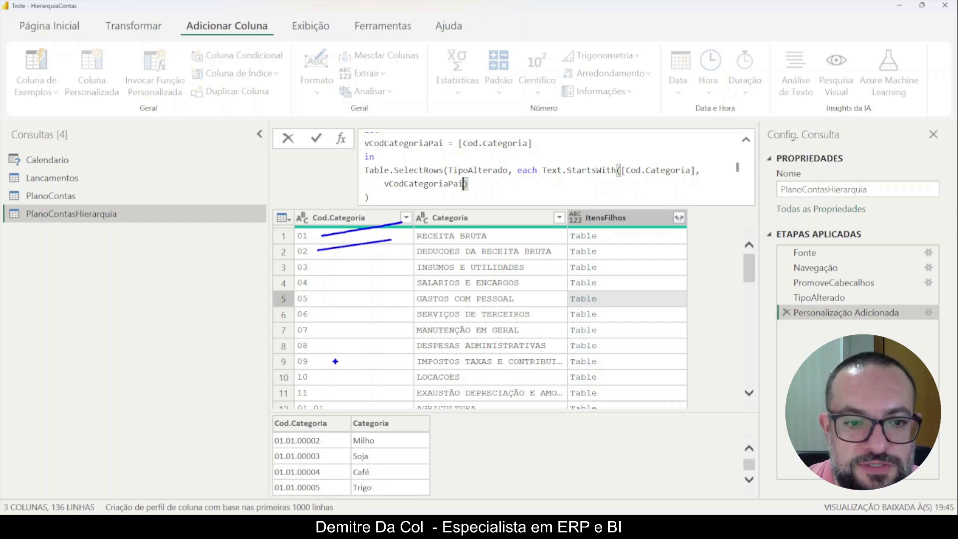
{"action": "key", "text": "Escape"}
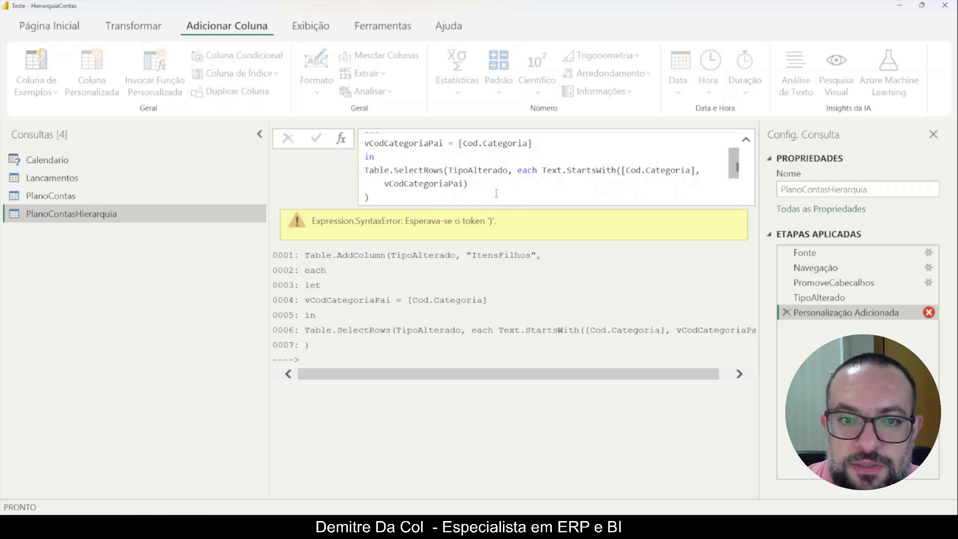
Add the missing closing parenthesis at the end of the ItensFilhos column formula and commit it.
{"action": "left_click", "coordinate": [496, 193]}
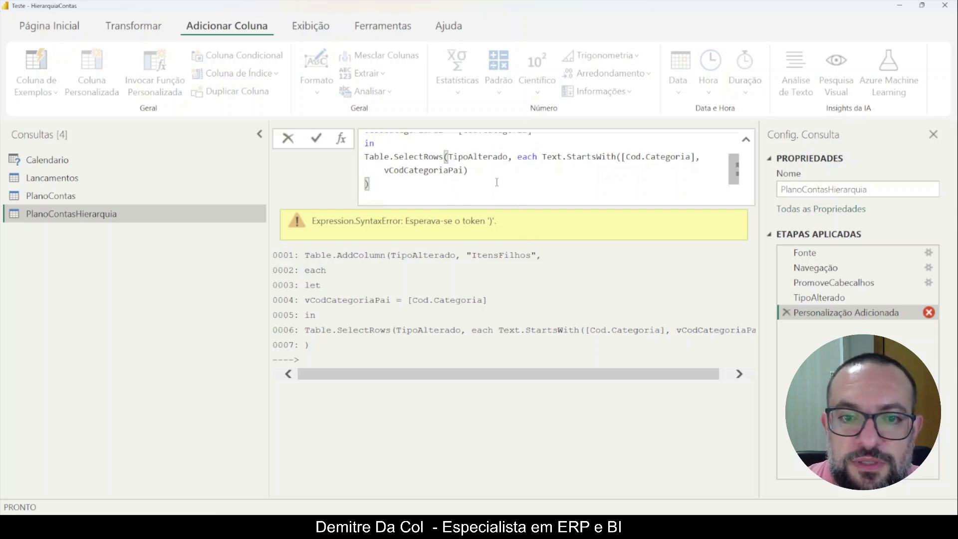
{"action": "left_click", "coordinate": [489, 169]}
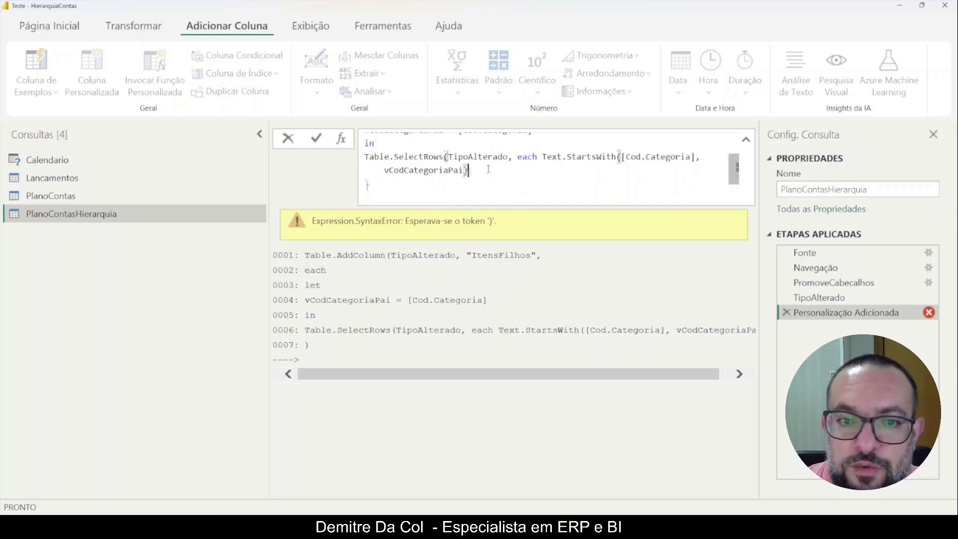
{"action": "left_click", "coordinate": [459, 182]}
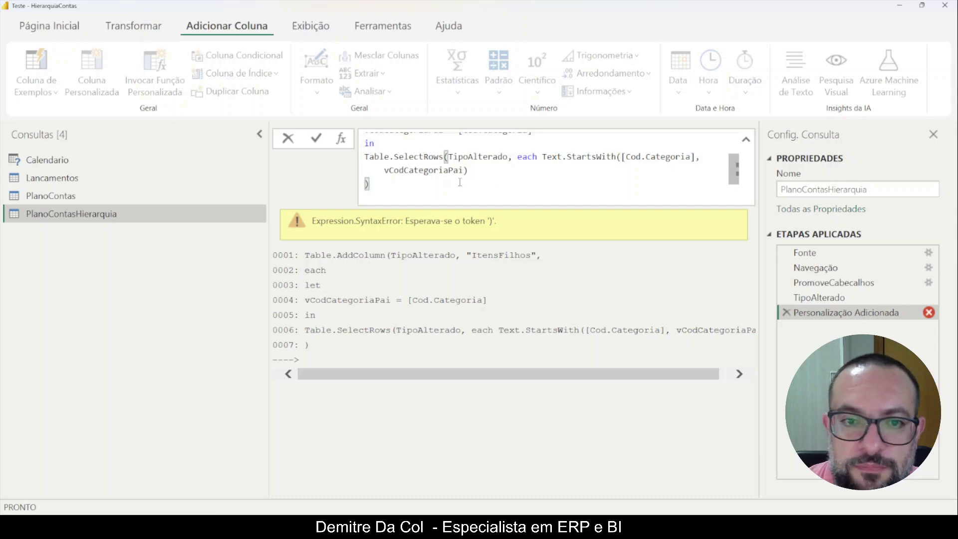
{"action": "type", "text": ")"}
{"action": "key", "text": "Return"}
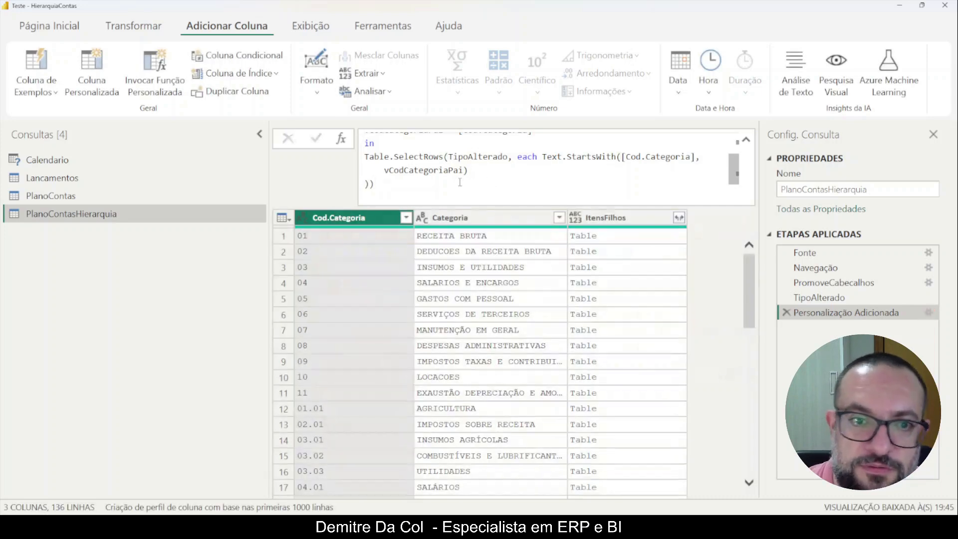
Examine the nested ItensFilhos tables for categories 01, 01.01 and 01.01.00001 to check which child items each one lists.
{"action": "left_click", "coordinate": [619, 243]}
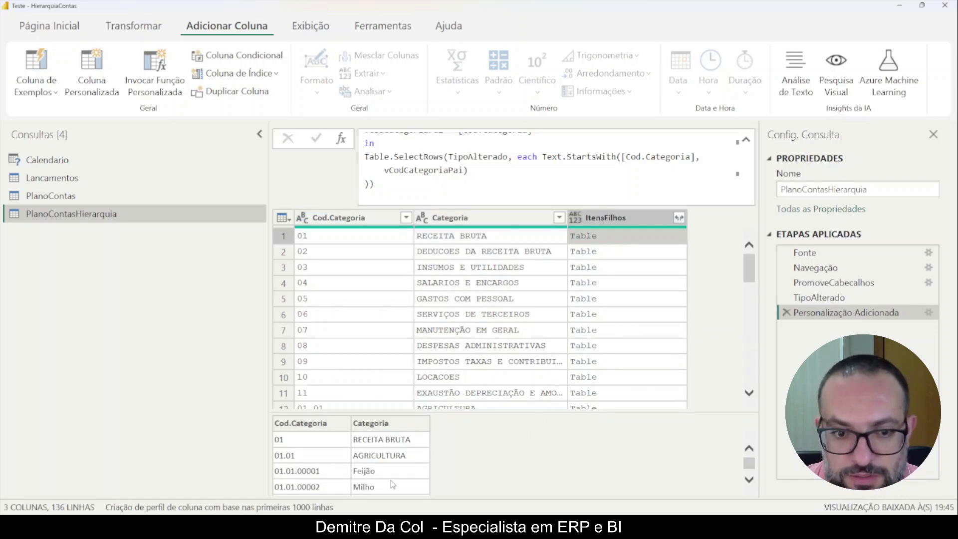
{"action": "scroll", "coordinate": [382, 456], "scroll_direction": "down", "scroll_amount": 3}
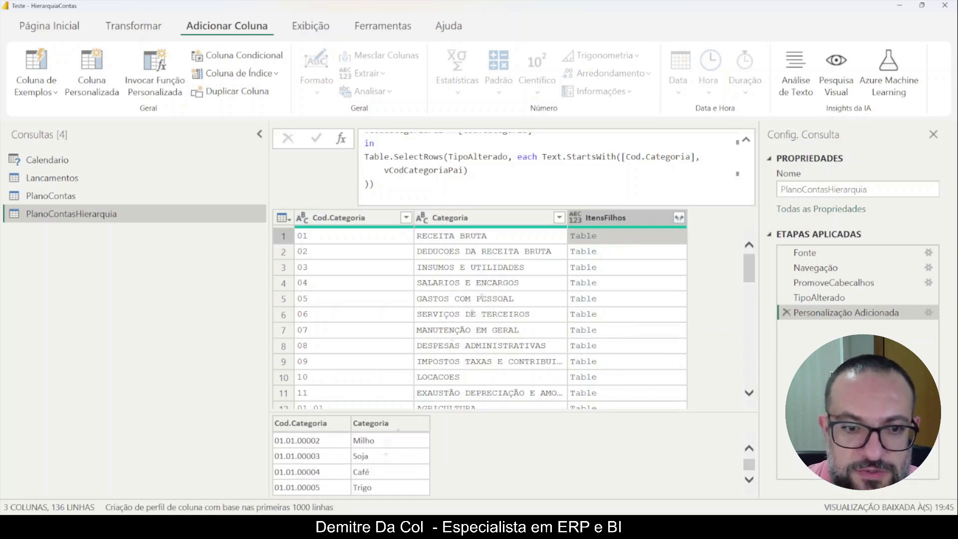
{"action": "scroll", "coordinate": [481, 297], "scroll_direction": "down", "scroll_amount": 3}
{"action": "left_click", "coordinate": [367, 306]}
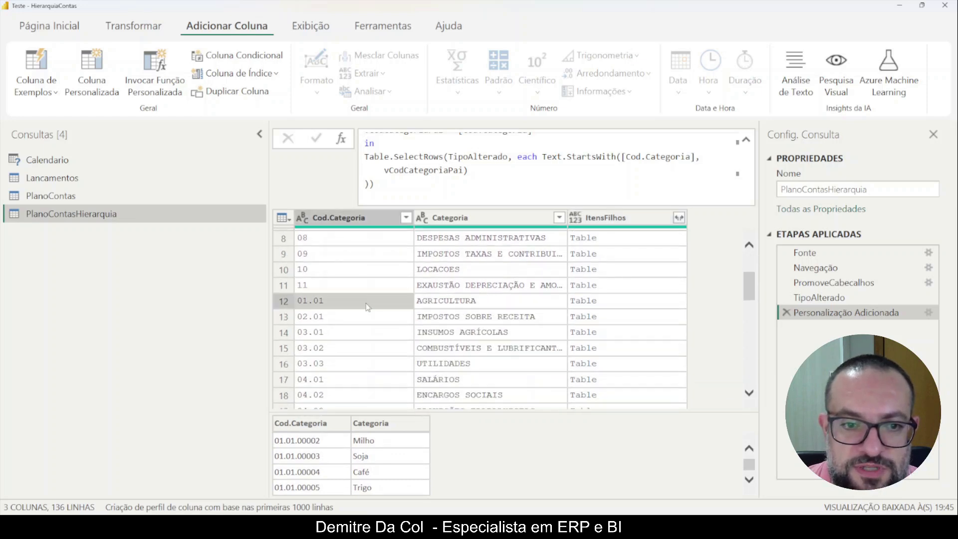
{"action": "left_click", "coordinate": [601, 301]}
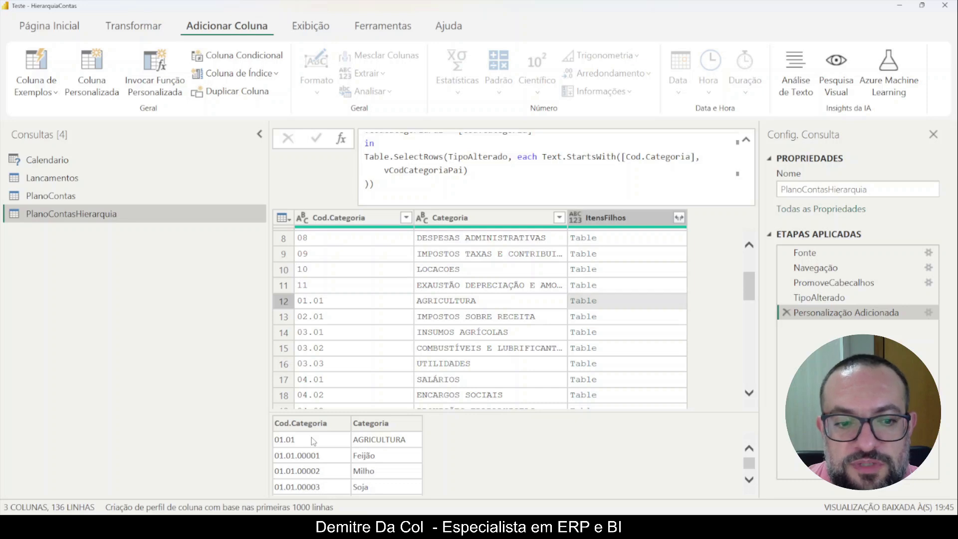
{"action": "scroll", "coordinate": [379, 454], "scroll_direction": "down", "scroll_amount": 2}
{"action": "scroll", "coordinate": [366, 467], "scroll_direction": "up", "scroll_amount": 2}
{"action": "scroll", "coordinate": [566, 333], "scroll_direction": "down", "scroll_amount": 2}
{"action": "scroll", "coordinate": [566, 333], "scroll_direction": "down", "scroll_amount": 6}
{"action": "left_click", "coordinate": [375, 344]}
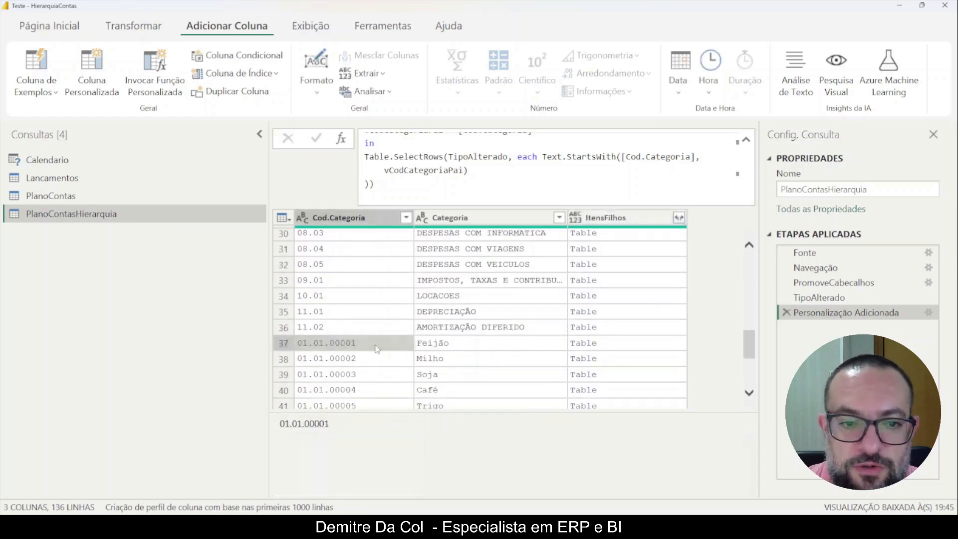
{"action": "left_click", "coordinate": [614, 346]}
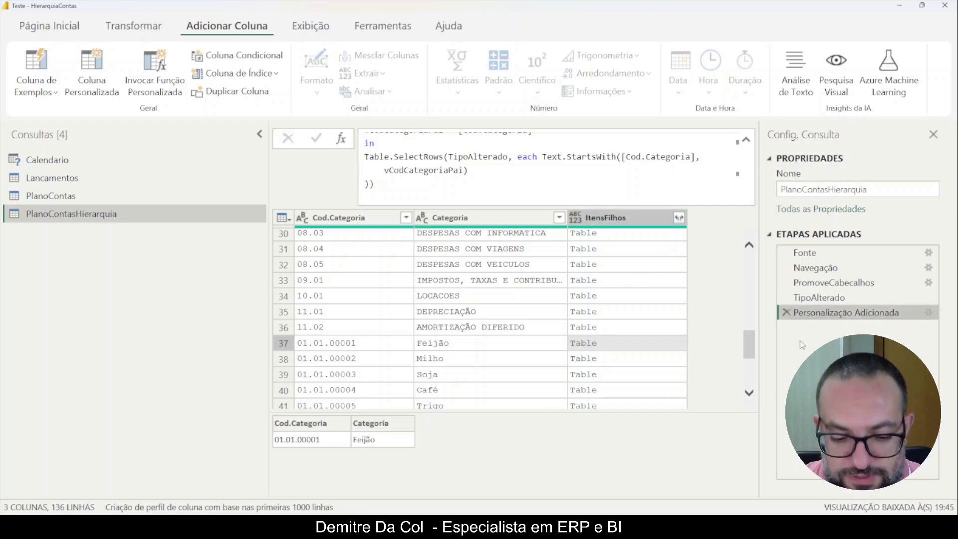
Expand the ItensFilhos column with only its Cod.Categoria field, keeping the original column name as prefix.
{"action": "left_click", "coordinate": [679, 219]}
{"action": "left_click", "coordinate": [499, 277]}
{"action": "left_click", "coordinate": [500, 294]}
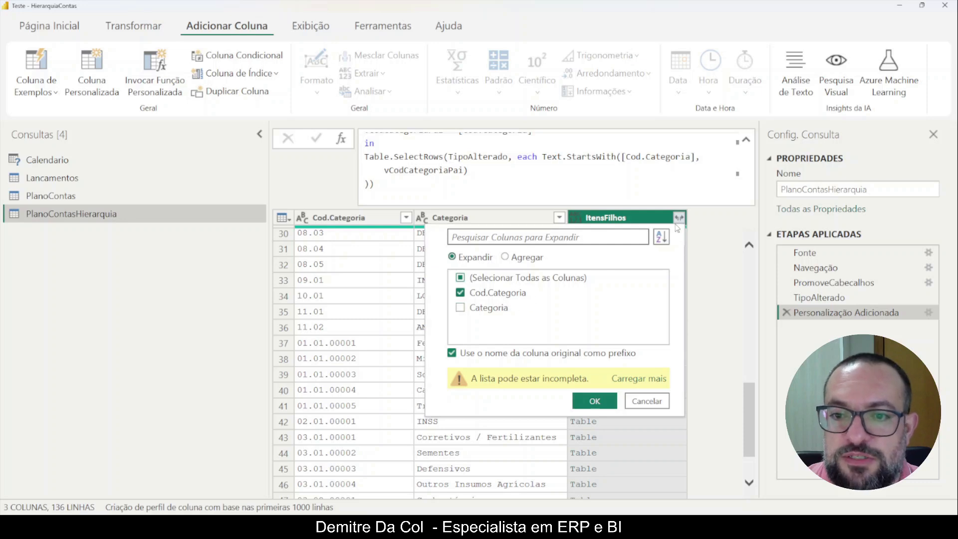
{"action": "left_click", "coordinate": [588, 402]}
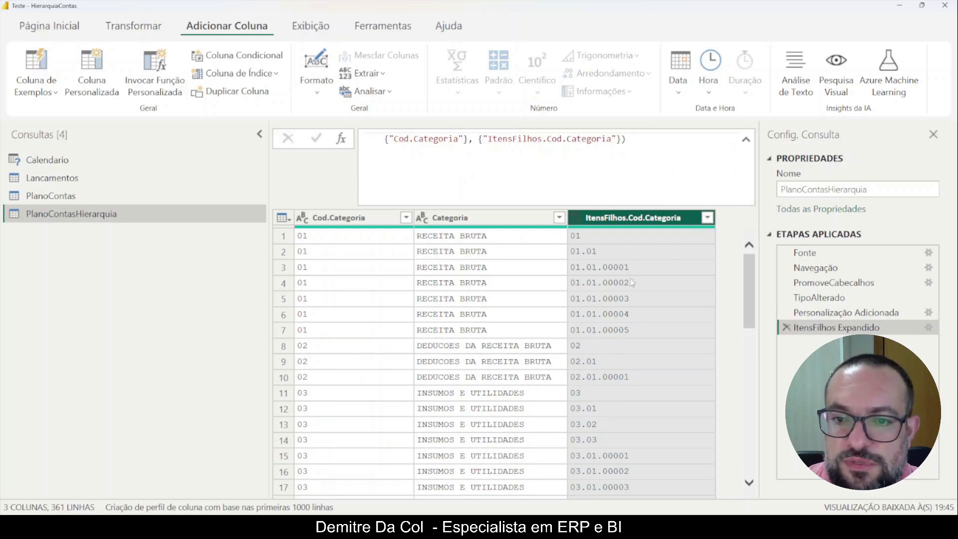
Rename the expanded column to CodCategoriaFilho and set its data type to Texto.
{"action": "double_click", "coordinate": [637, 220]}
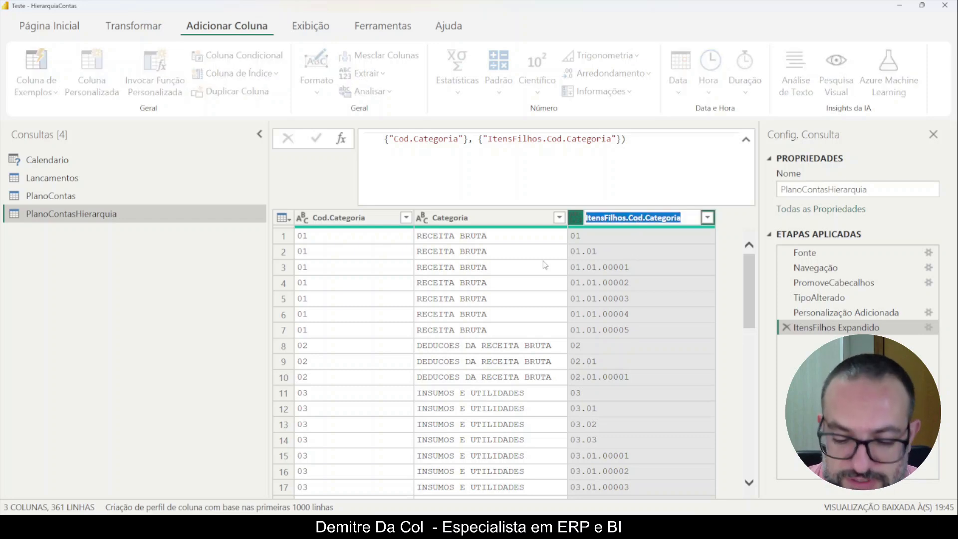
{"action": "type", "text": "CodCategoria"}
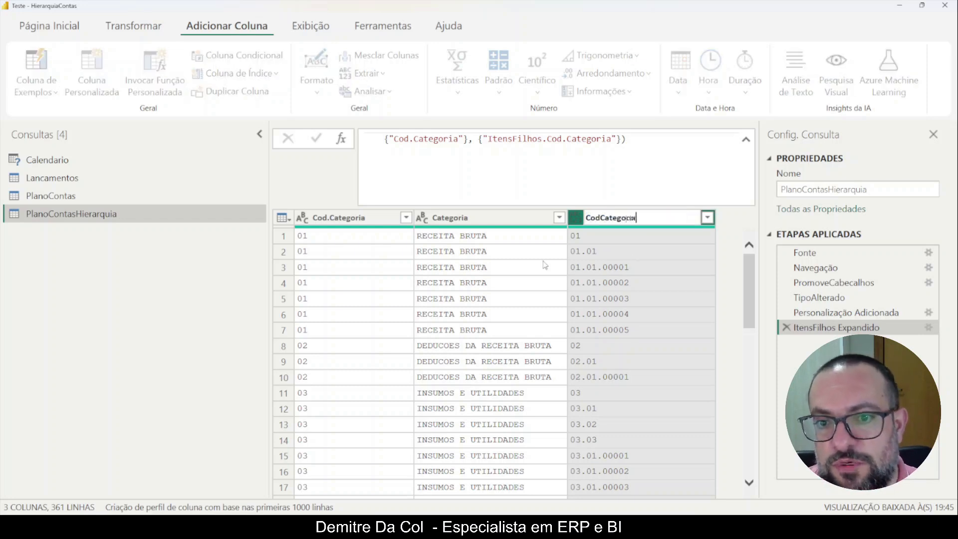
{"action": "type", "text": "Filho"}
{"action": "key", "text": "Return"}
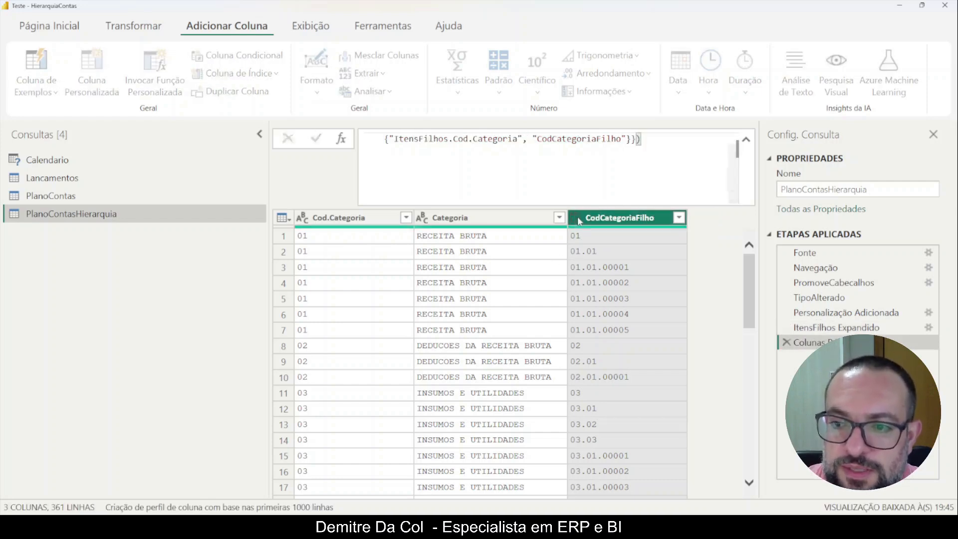
{"action": "left_click", "coordinate": [577, 218]}
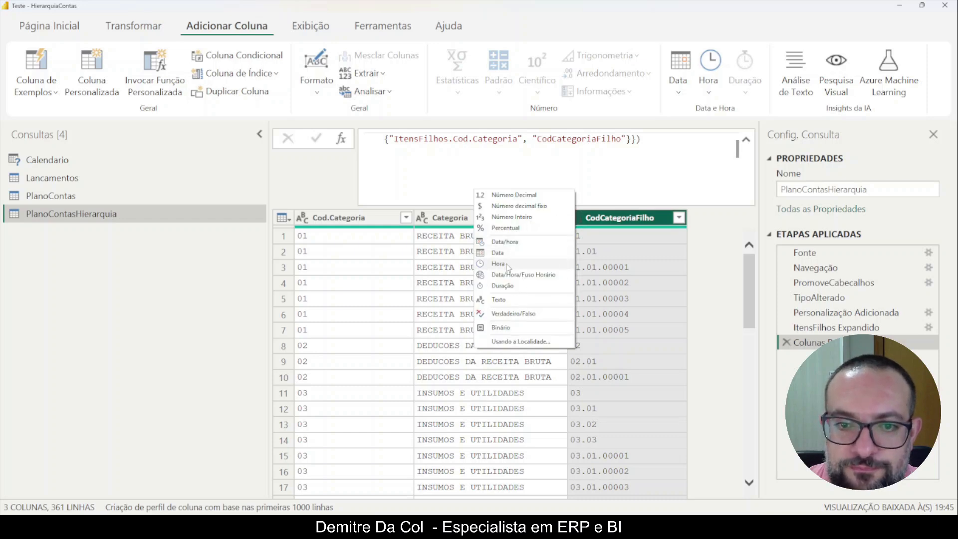
{"action": "left_click", "coordinate": [501, 299]}
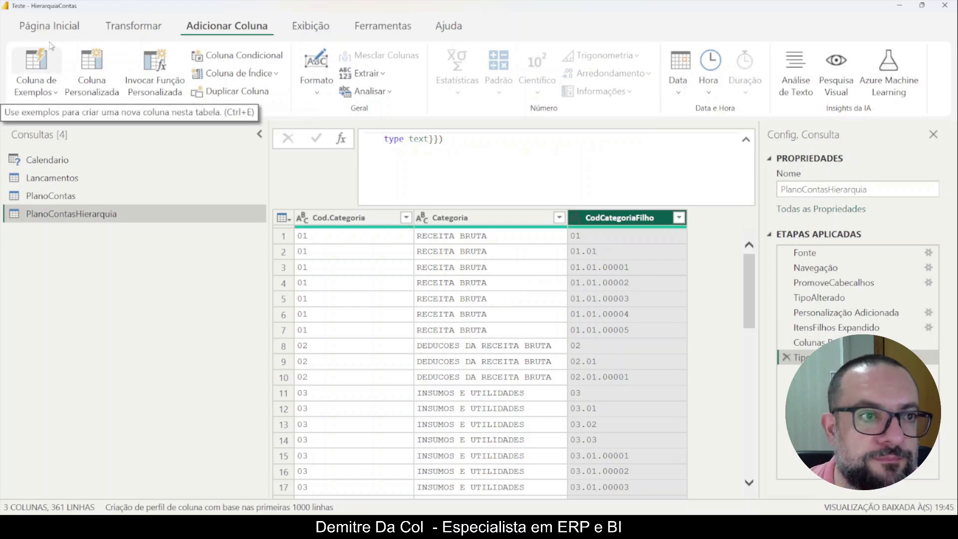
Close the query editor applying the changes, and place the PlanoContasHierarquia table below Calendario in the model diagram.
{"action": "left_click", "coordinate": [49, 26]}
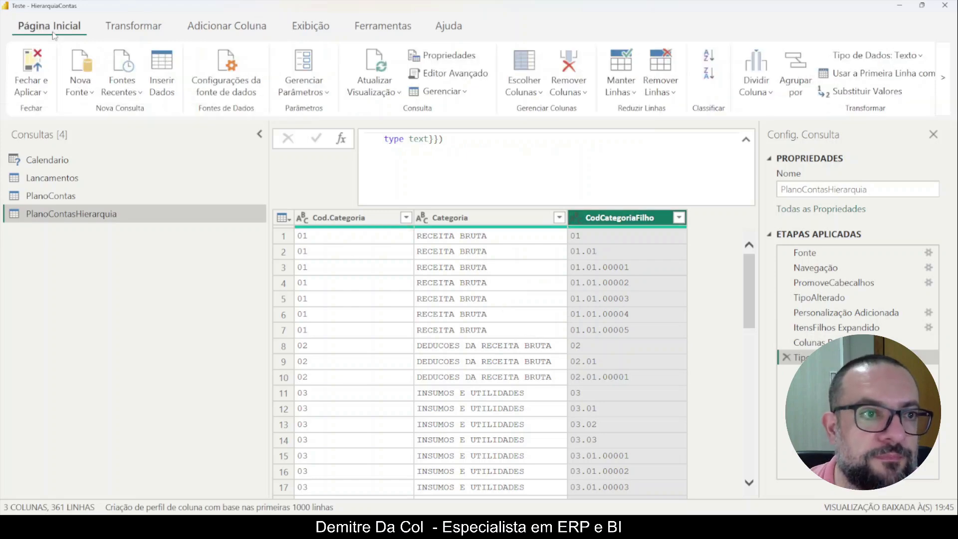
{"action": "left_click", "coordinate": [38, 60]}
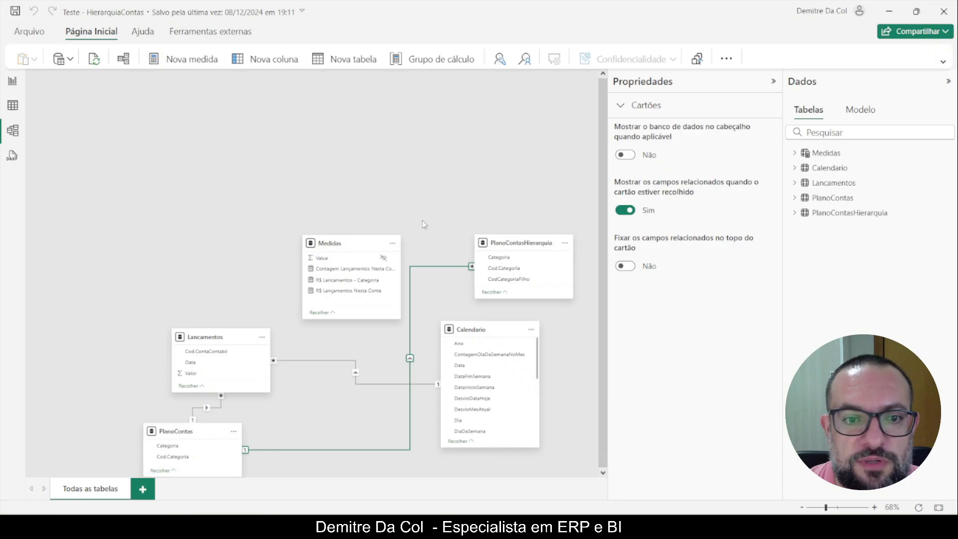
{"action": "left_click_drag", "start_coordinate": [437, 206], "coordinate": [442, 405]}
{"action": "scroll", "coordinate": [490, 342], "scroll_direction": "up", "scroll_amount": 1}
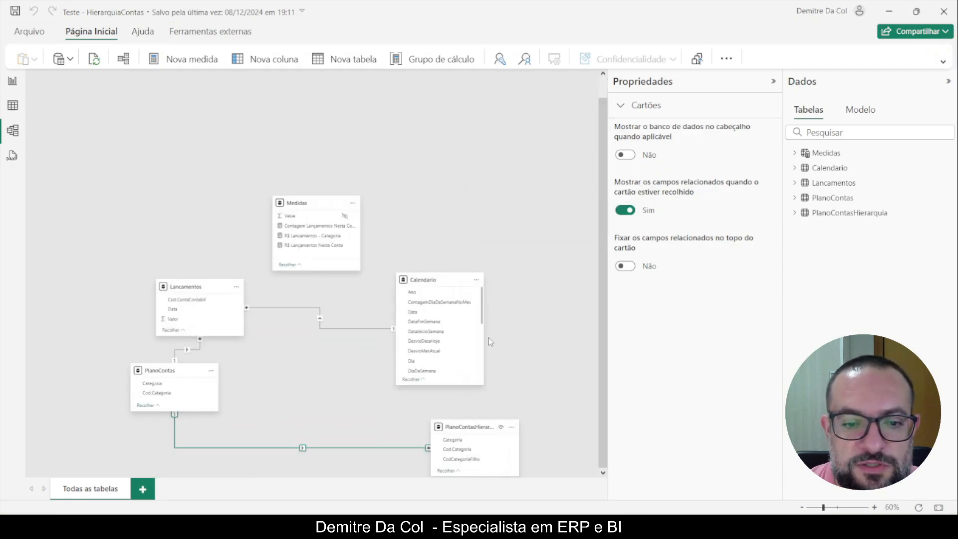
Change the PlanoContasHierarquia column in its relationship with PlanoContas to CodCategoriaFilho and apply the change.
{"action": "left_click", "coordinate": [334, 446]}
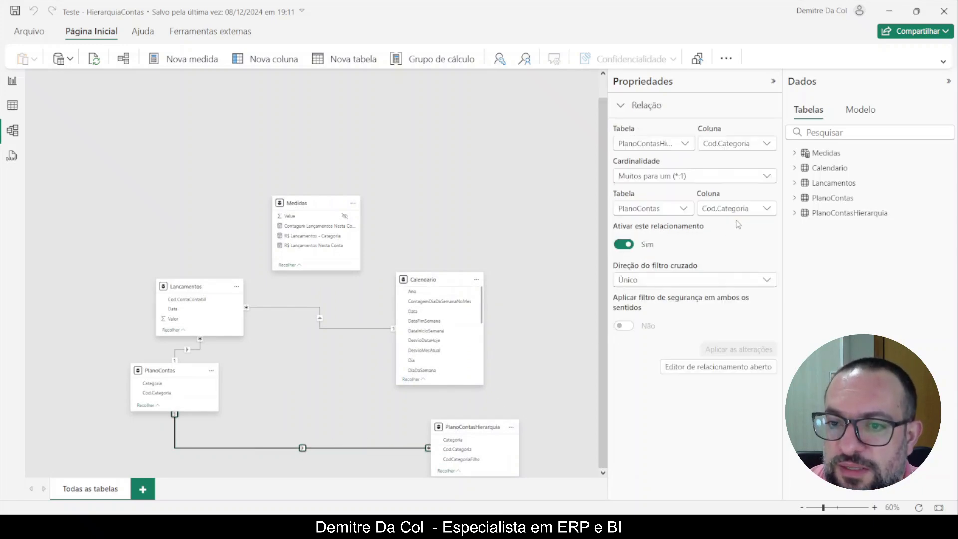
{"action": "left_click", "coordinate": [682, 147]}
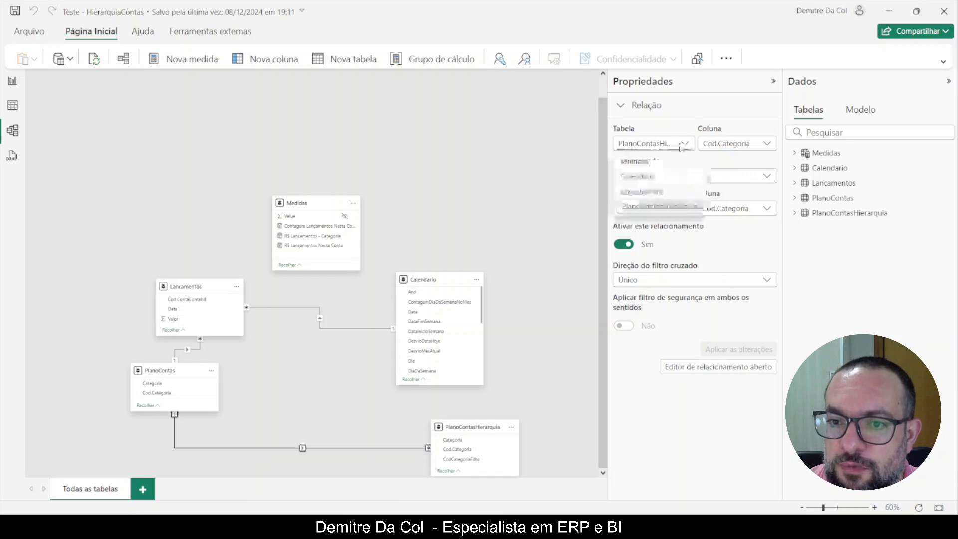
{"action": "left_click", "coordinate": [681, 147]}
{"action": "left_click", "coordinate": [746, 146]}
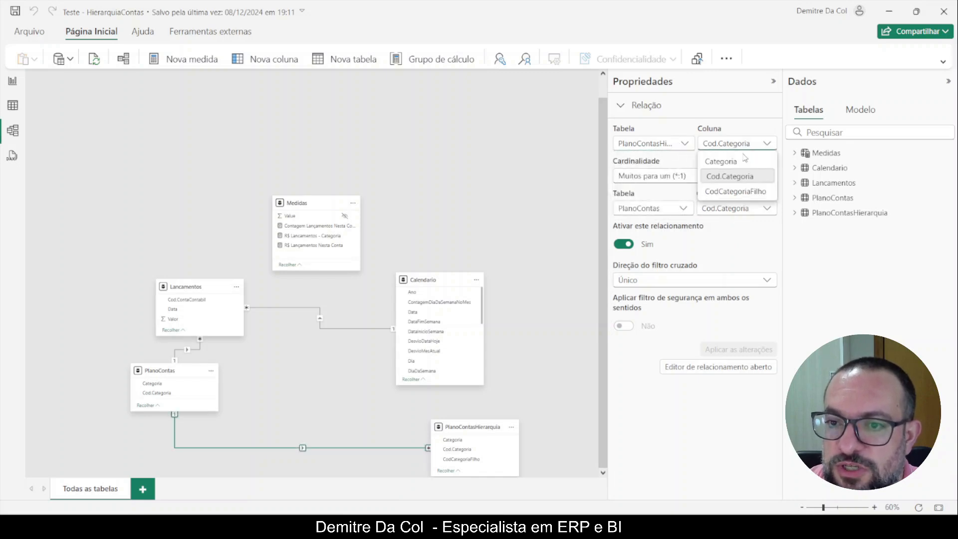
{"action": "left_click", "coordinate": [738, 192]}
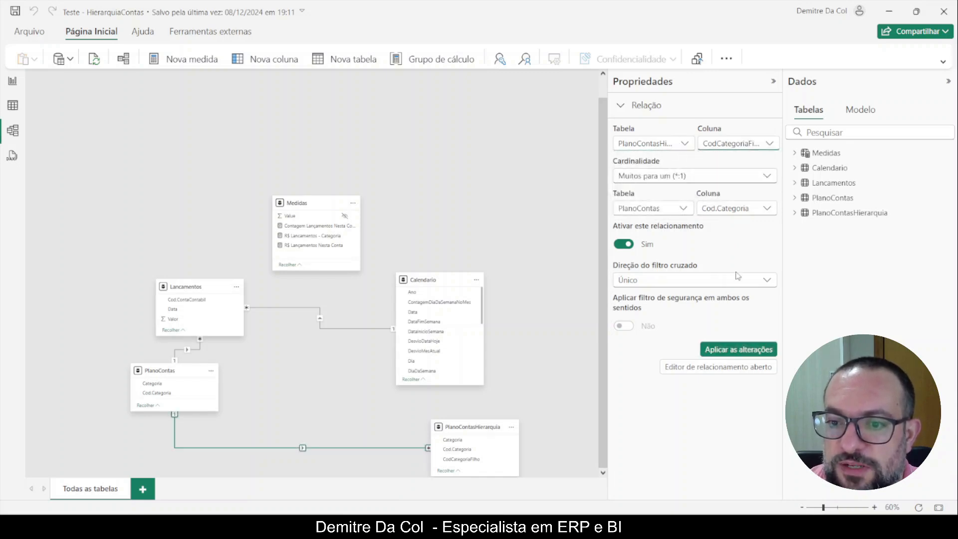
{"action": "left_click", "coordinate": [738, 349]}
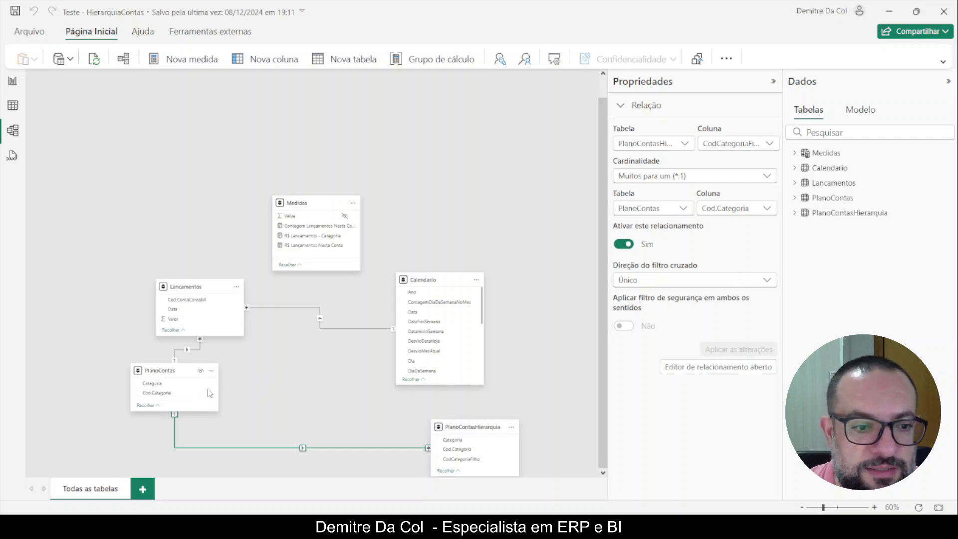
Rearrange the model diagram, placing Lancamentos between PlanoContas and Calendario and moving Medidas above Calendario.
{"action": "scroll", "coordinate": [443, 291], "scroll_direction": "down", "scroll_amount": 2}
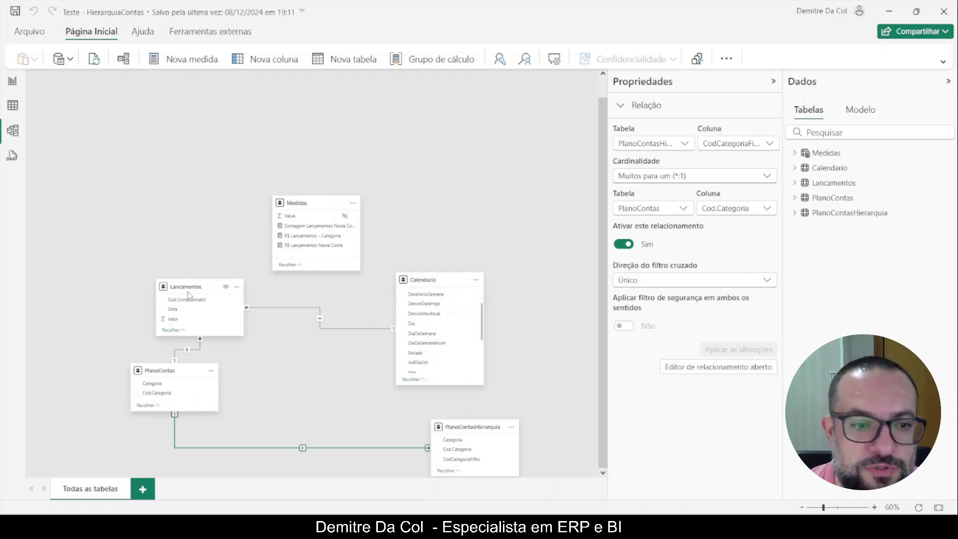
{"action": "left_click_drag", "start_coordinate": [188, 295], "coordinate": [286, 317]}
{"action": "left_click_drag", "start_coordinate": [320, 210], "coordinate": [419, 178]}
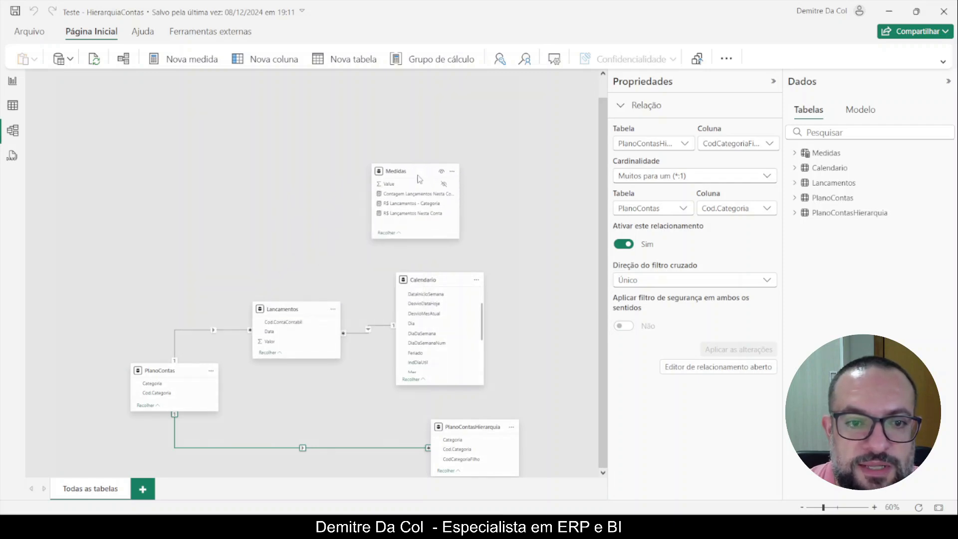
Delete the PlanoContasHierarquia–PlanoContas relationship and relate CodCategoriaFilho to Cod.ContaContabil in Lancamentos as Muitos para Muitos with cross-filter direction Ambos.
{"action": "right_click", "coordinate": [348, 447]}
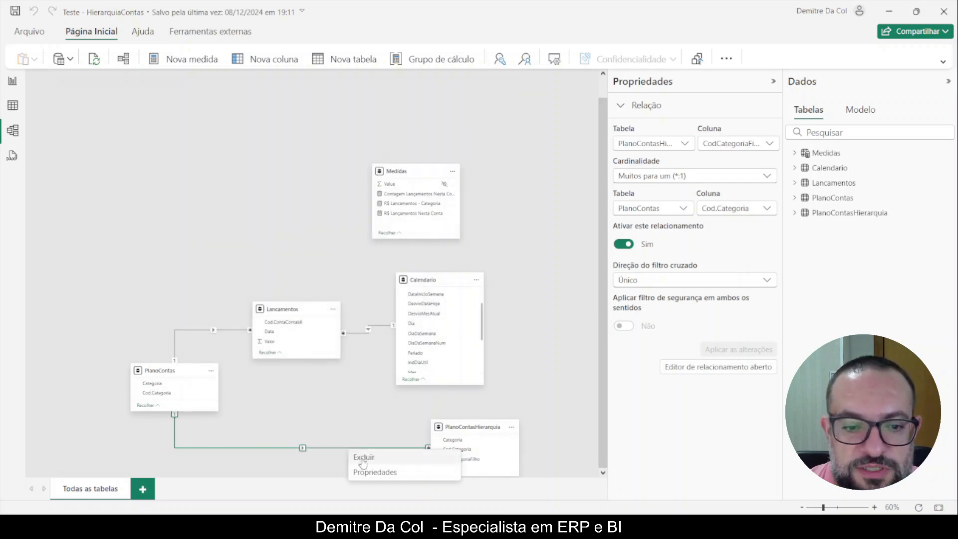
{"action": "left_click", "coordinate": [362, 459]}
{"action": "left_click", "coordinate": [543, 311]}
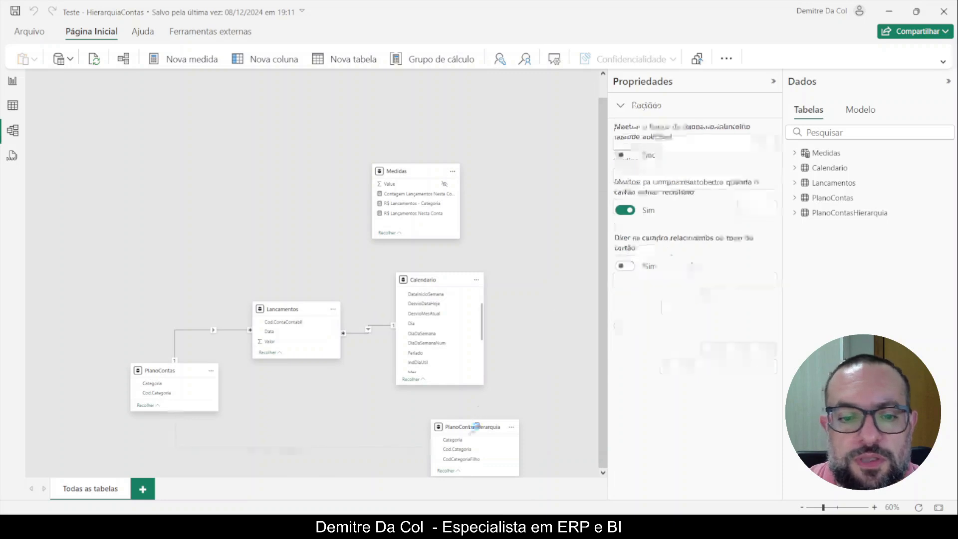
{"action": "left_click_drag", "start_coordinate": [476, 426], "coordinate": [293, 347]}
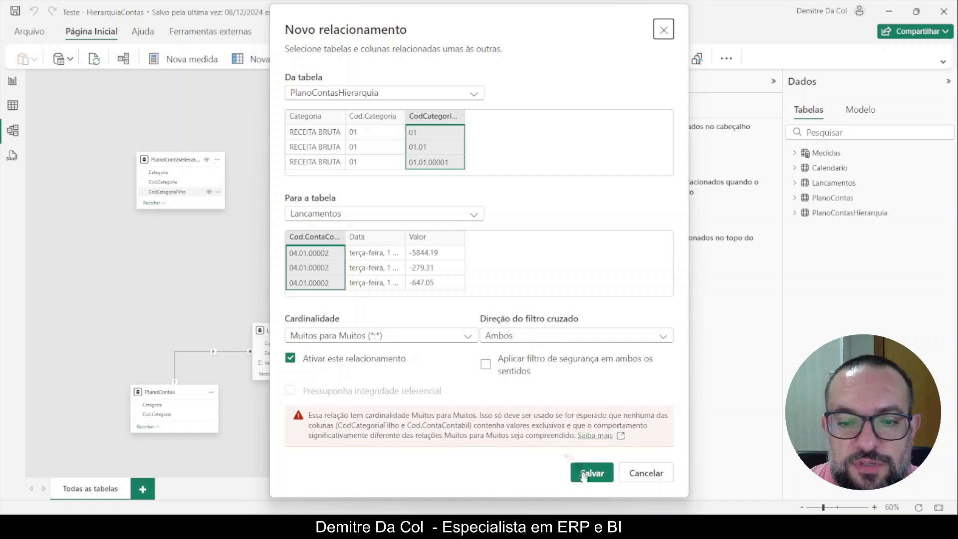
{"action": "left_click", "coordinate": [583, 475]}
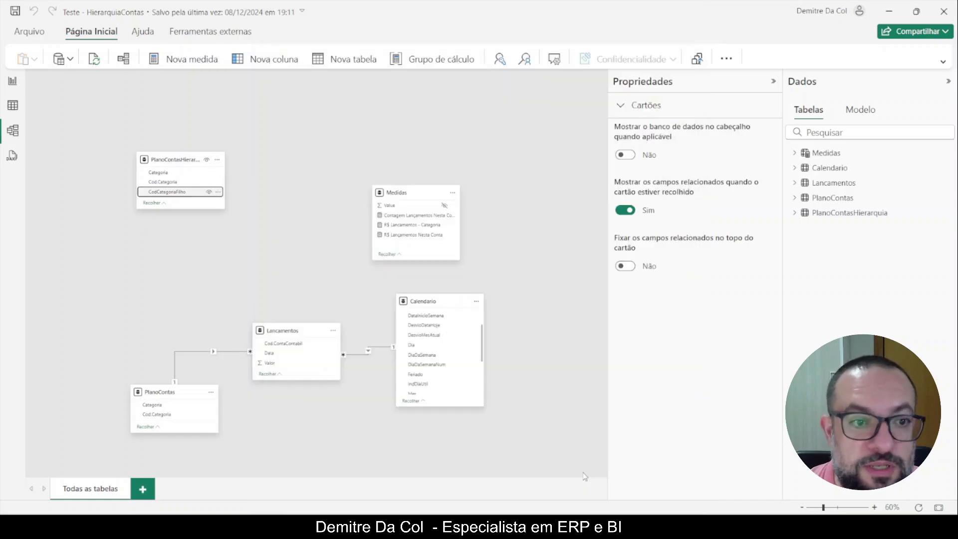
In the report view, move the category table visual toward the page's upper-left corner and shorten it to fit its rows.
{"action": "left_click", "coordinate": [13, 81]}
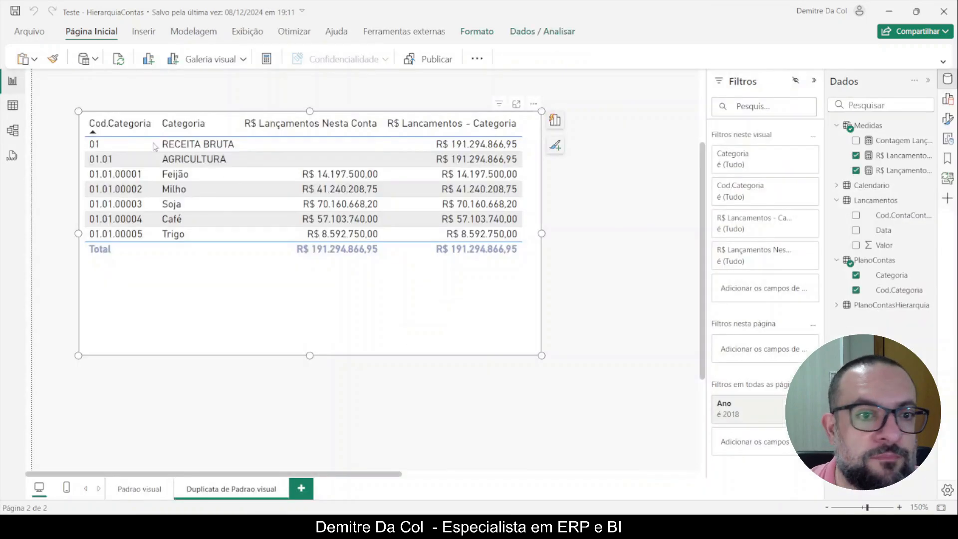
{"action": "left_click_drag", "start_coordinate": [308, 281], "coordinate": [319, 269]}
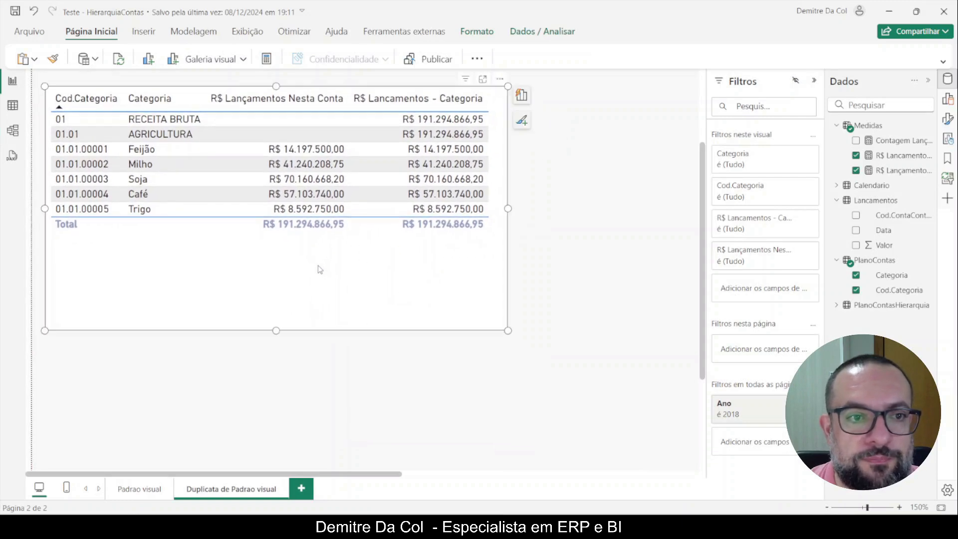
{"action": "left_click_drag", "start_coordinate": [275, 329], "coordinate": [275, 244]}
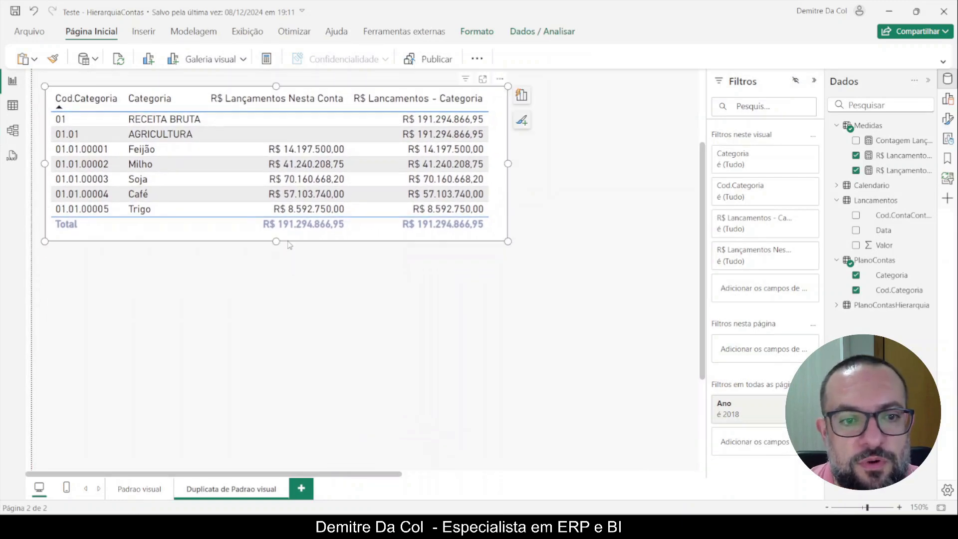
Paste a copy of the category table visual onto the same report page.
{"action": "left_click", "coordinate": [341, 309]}
{"action": "key", "text": "ctrl+v"}
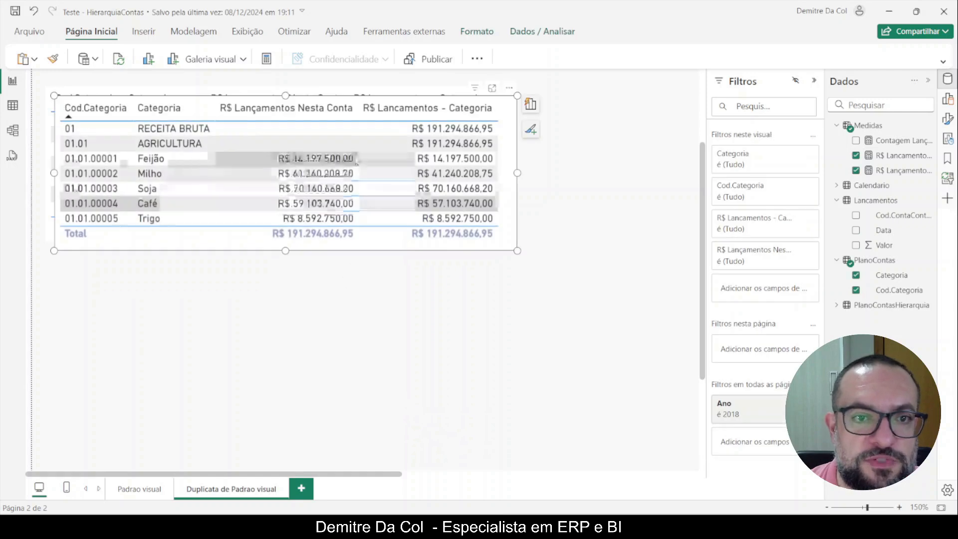
Place the pasted table copy below the original and title the upper table "Tabela 1 - Pelo Plano Contas".
{"action": "left_click_drag", "start_coordinate": [343, 257], "coordinate": [337, 419]}
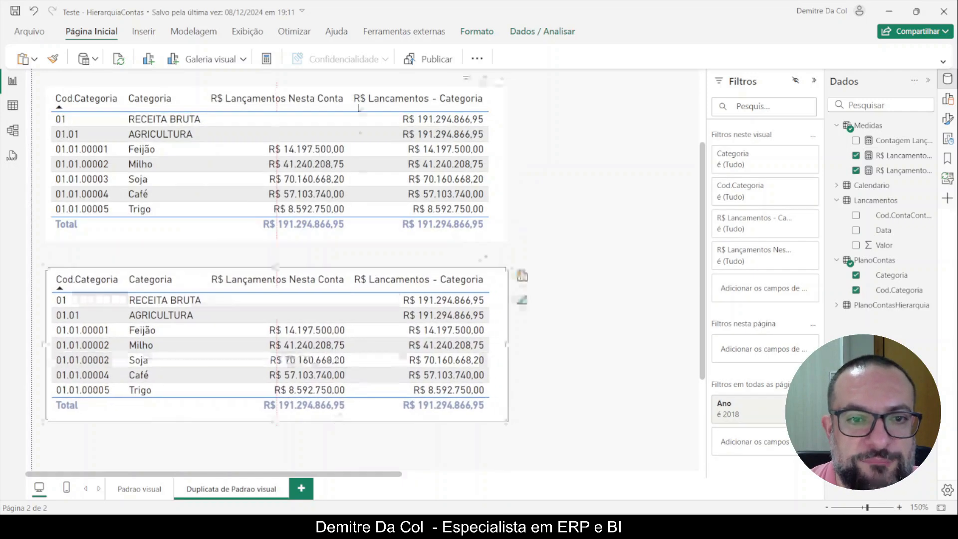
{"action": "left_click", "coordinate": [395, 93]}
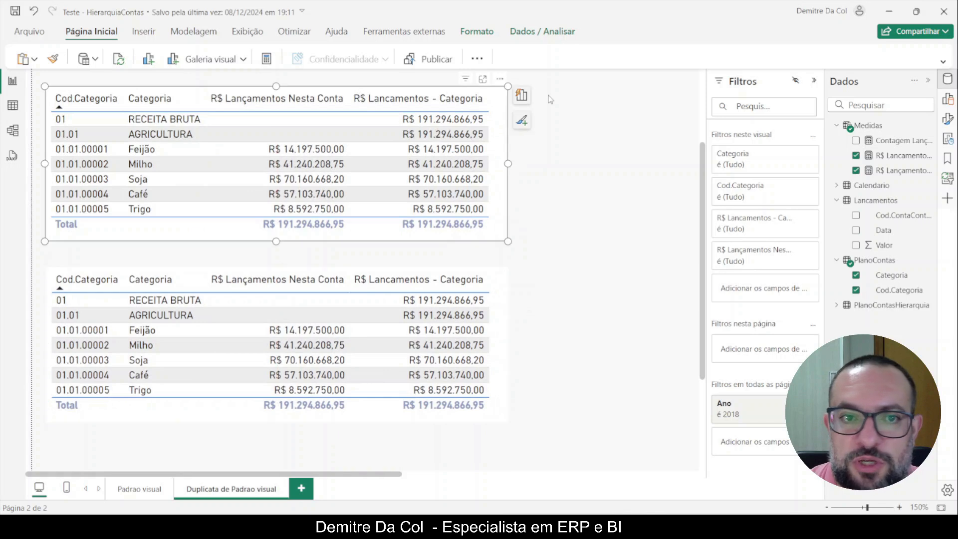
{"action": "left_click", "coordinate": [950, 122]}
{"action": "left_click", "coordinate": [920, 183]}
{"action": "left_click", "coordinate": [862, 245]}
{"action": "type", "text": "Tabela 1 - Pel"}
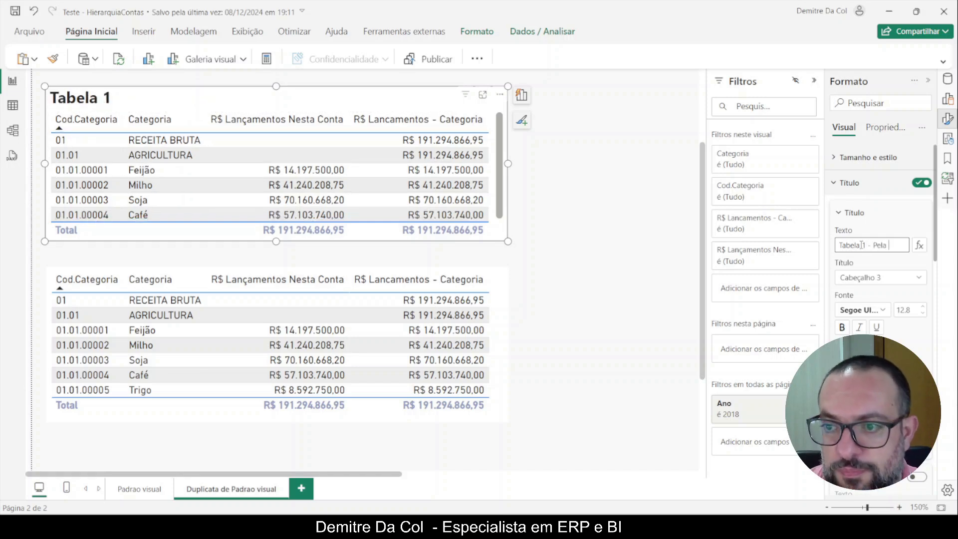
{"action": "type", "text": "o Plano Contas"}
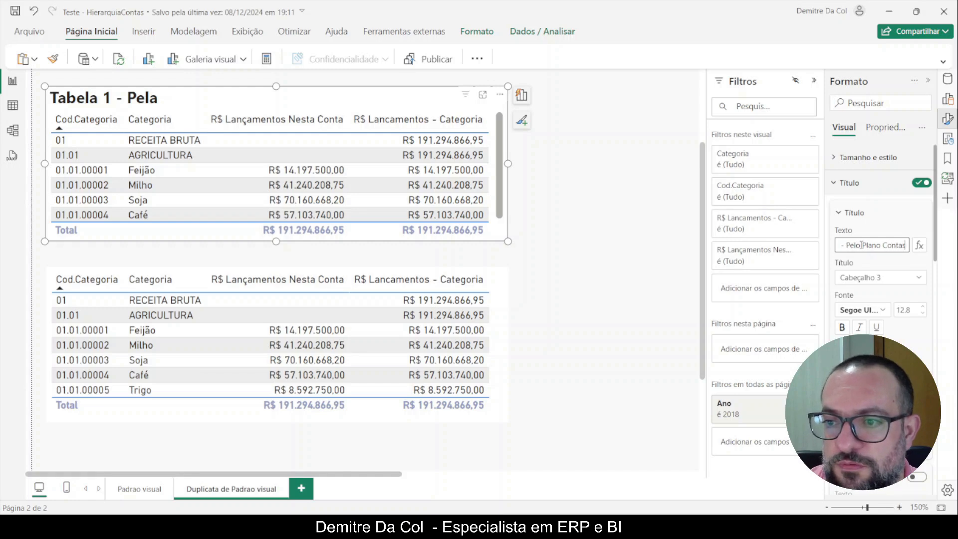
{"action": "key", "text": "Return"}
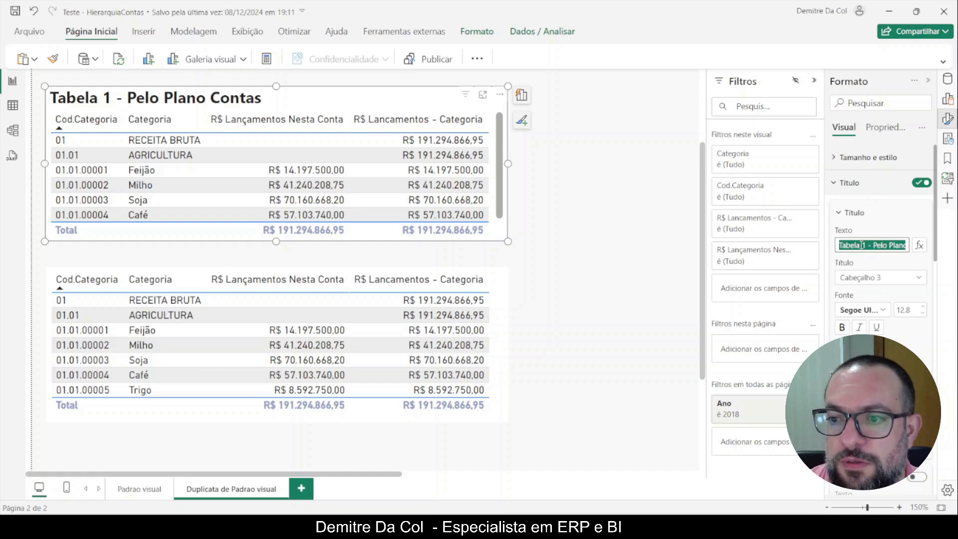
Turn on the lower table's title and set its text to "Tabela 2- Pela Hierarquia".
{"action": "left_click", "coordinate": [354, 418]}
{"action": "left_click", "coordinate": [921, 182]}
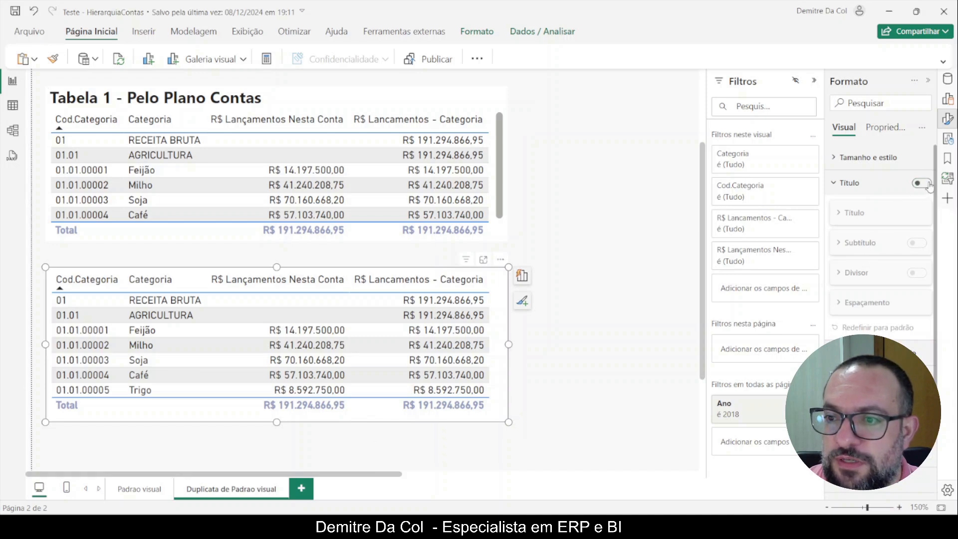
{"action": "left_click", "coordinate": [863, 213]}
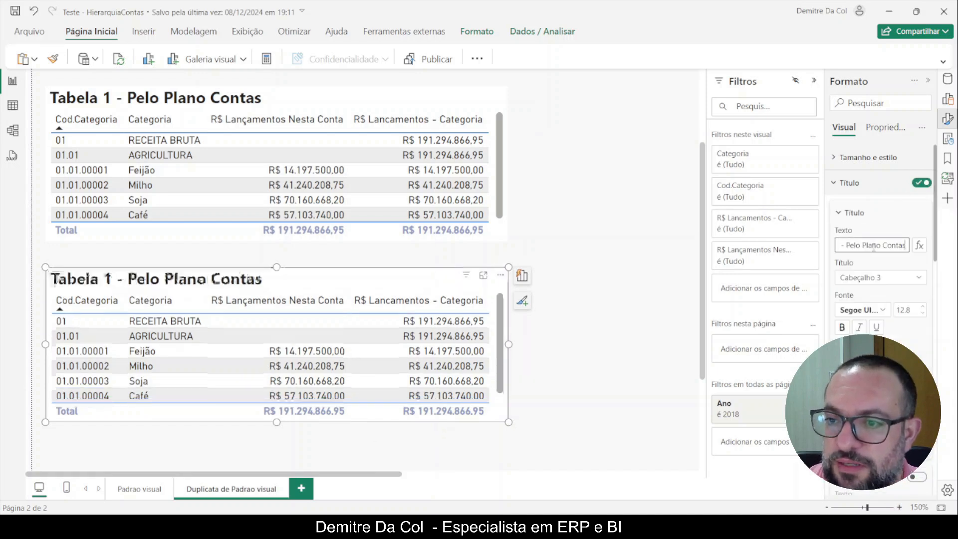
{"action": "key", "text": "ctrl+shift+Left"}
{"action": "key", "text": "ctrl+shift+Left"}
{"action": "key", "text": "ctrl+shift+Left"}
{"action": "key", "text": "ctrl+shift+Left"}
{"action": "key", "text": "ctrl+shift+Left"}
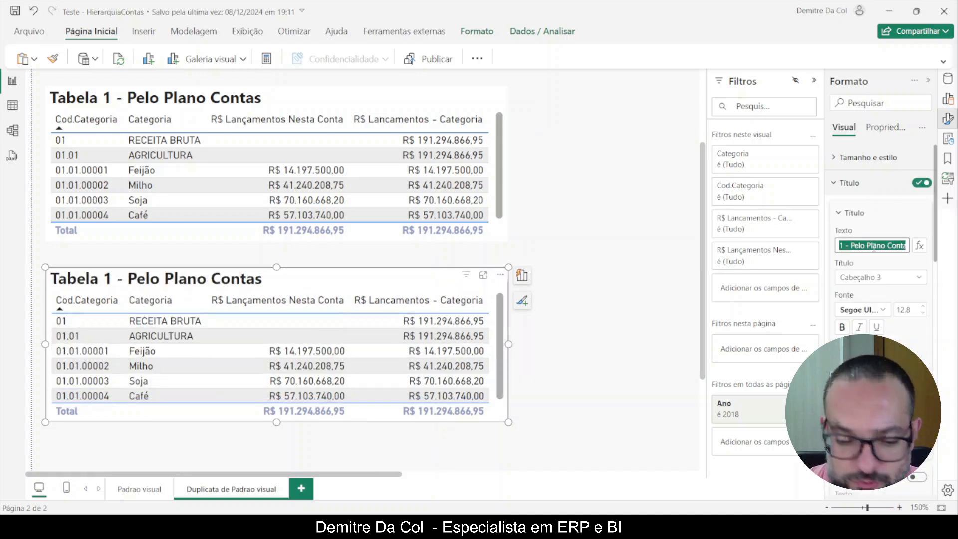
{"action": "type", "text": "2- Pel"}
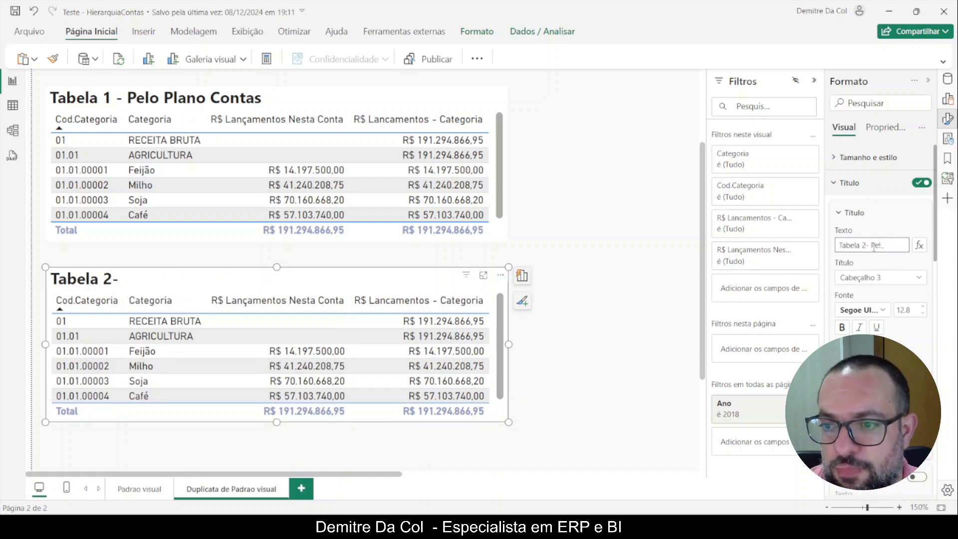
{"action": "type", "text": "a Hierarquia"}
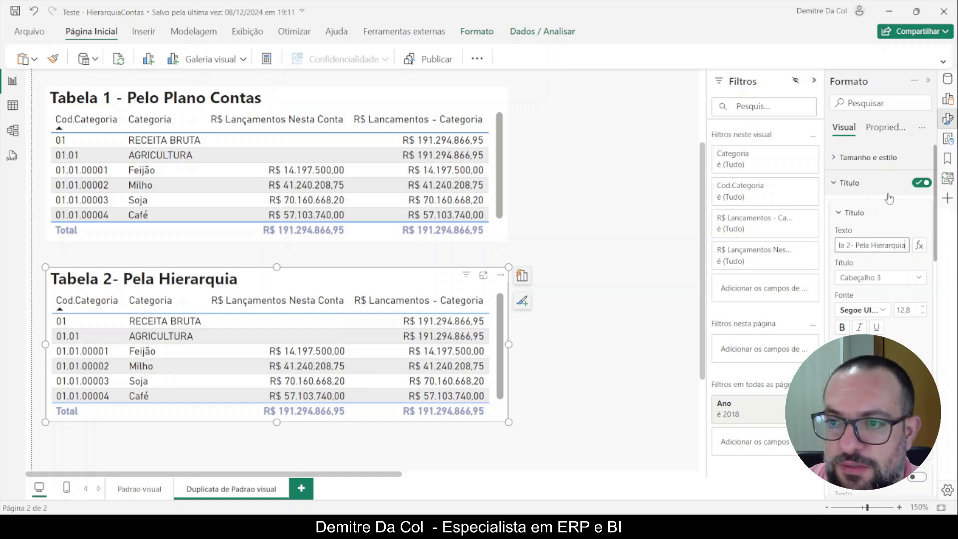
{"action": "left_click", "coordinate": [876, 185]}
Remove R$ Lancamentos - Categoria from Tabela 2 and switch its code column to Cod.Categoria from PlanoContasHierarquia.
{"action": "left_click", "coordinate": [947, 98]}
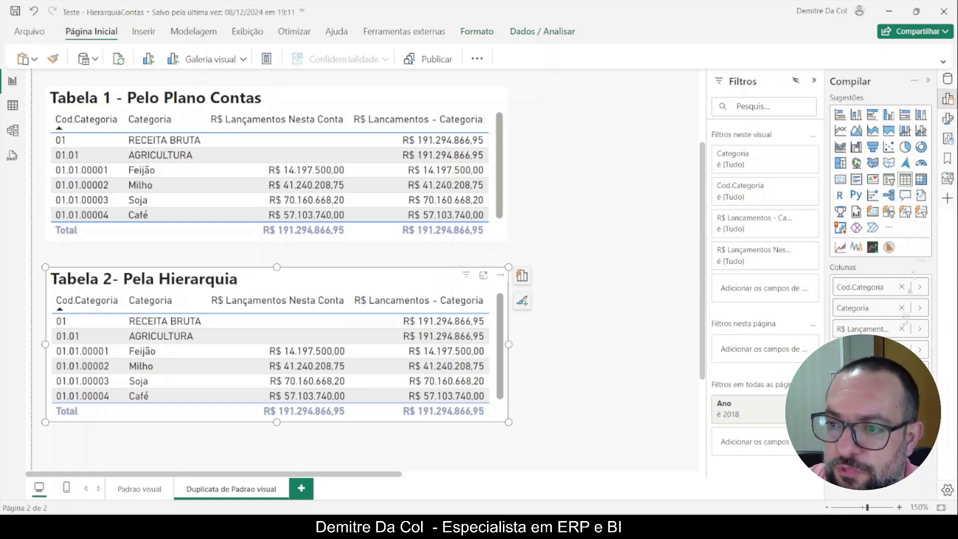
{"action": "left_click", "coordinate": [901, 349]}
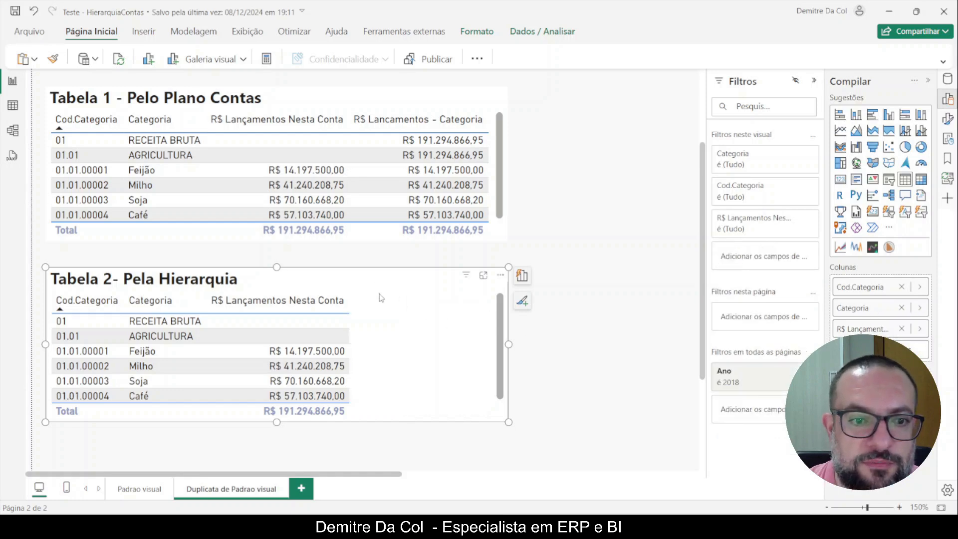
{"action": "left_click", "coordinate": [919, 287]}
{"action": "left_click", "coordinate": [763, 286]}
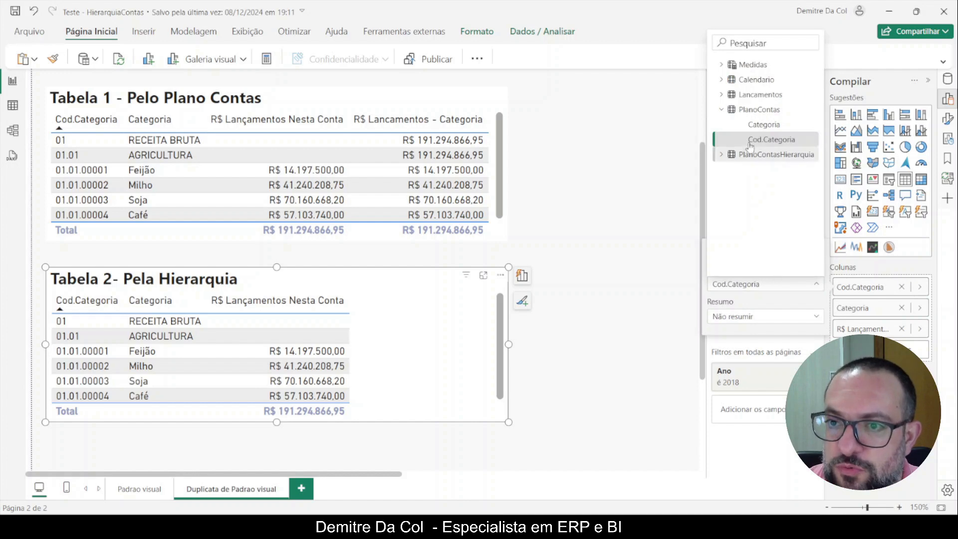
{"action": "left_click", "coordinate": [721, 154]}
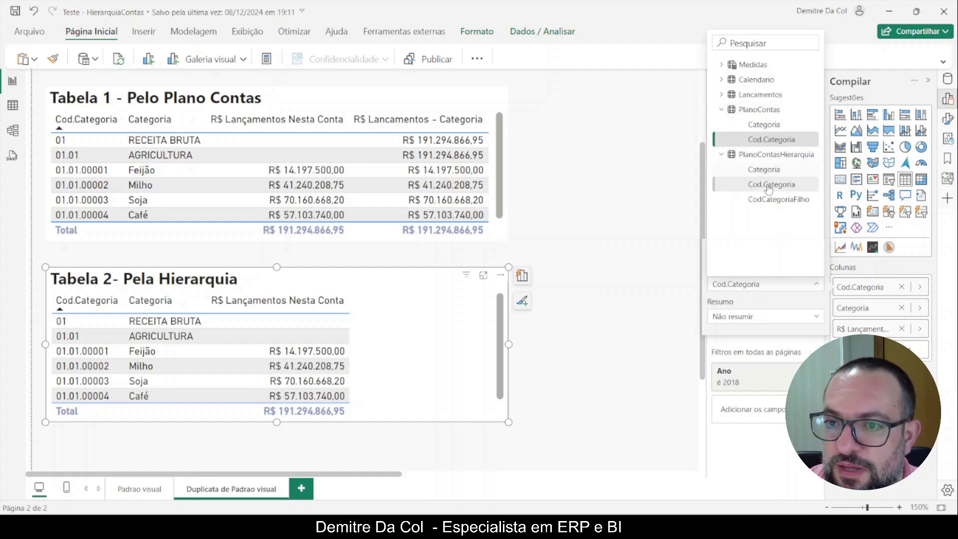
{"action": "left_click", "coordinate": [769, 184]}
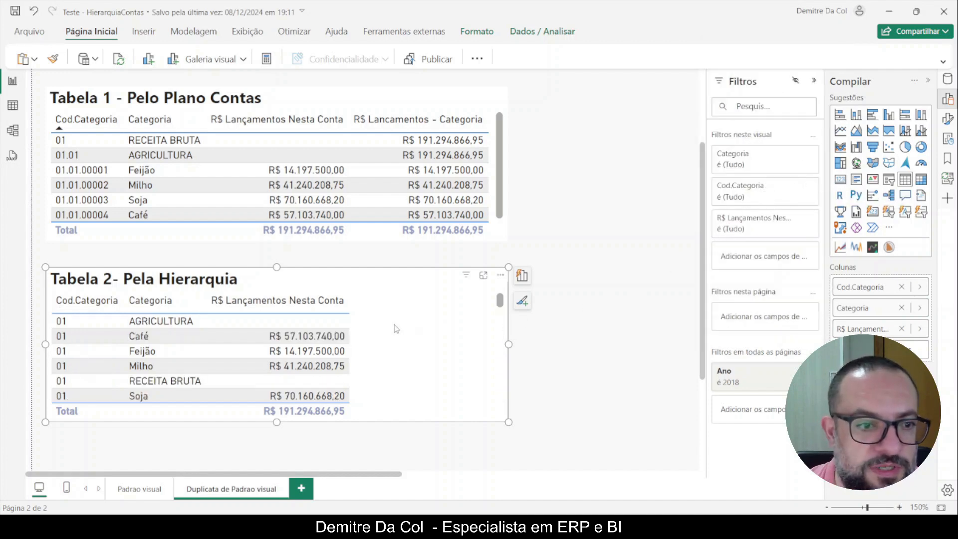
Switch Tabela 2's Categoria column to the Categoria field from PlanoContasHierarquia.
{"action": "left_click", "coordinate": [919, 307]}
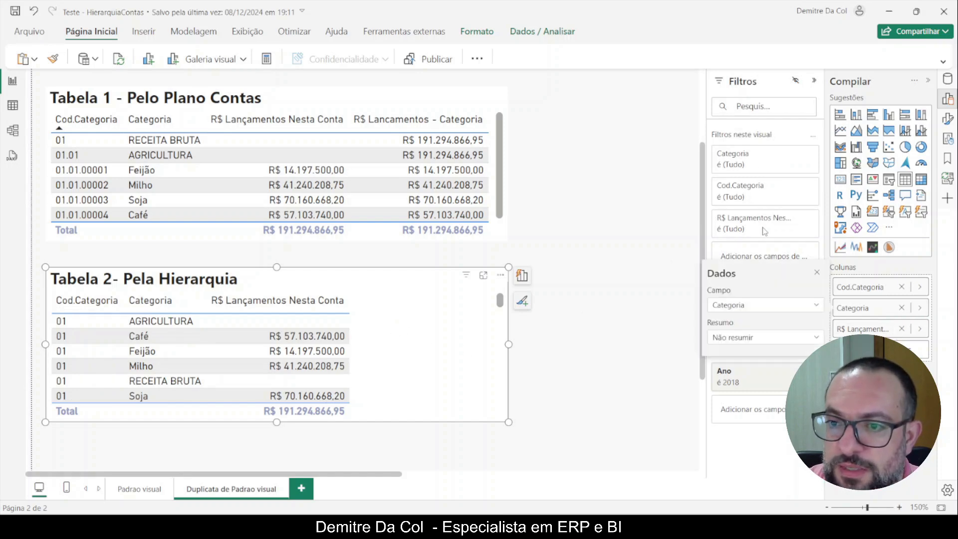
{"action": "left_click", "coordinate": [743, 310]}
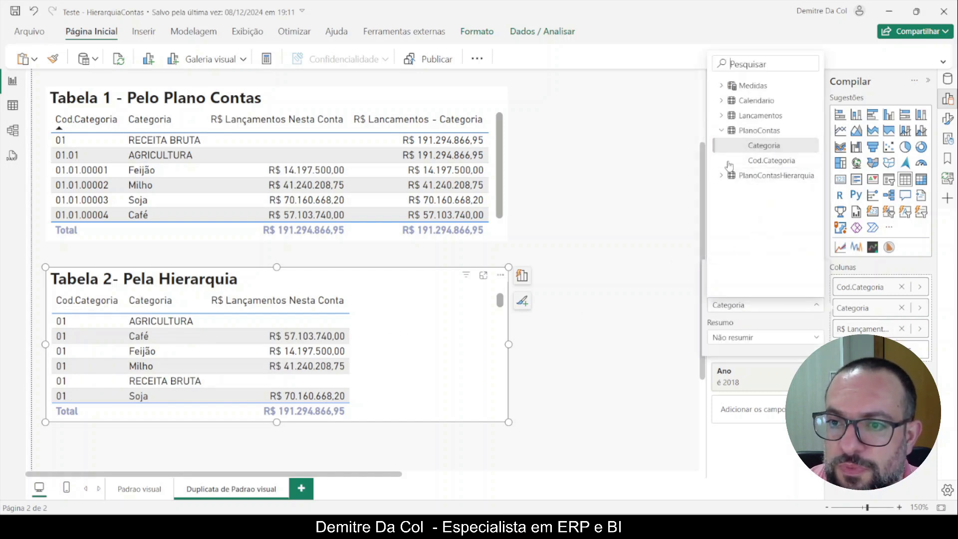
{"action": "left_click", "coordinate": [720, 175]}
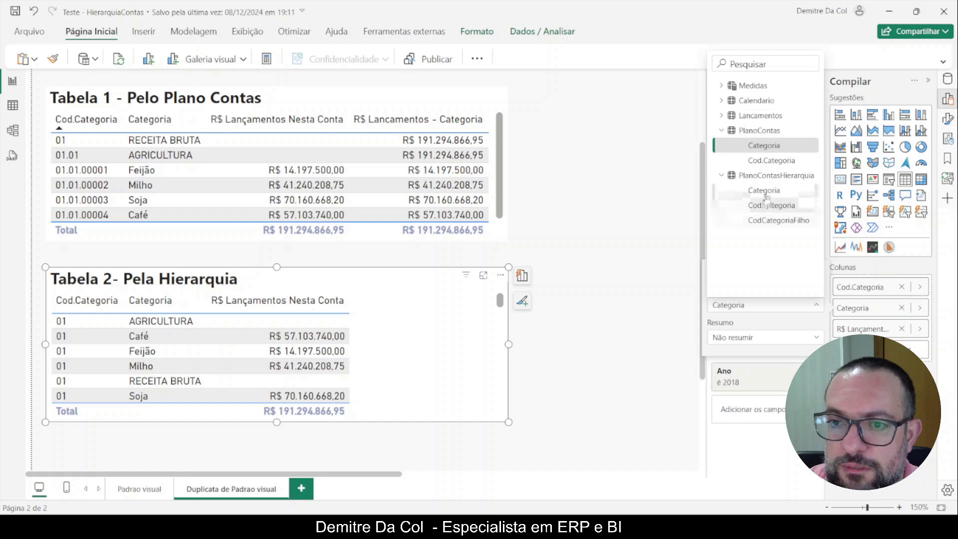
{"action": "left_click", "coordinate": [753, 190]}
Lengthen both tables to fit all their rows down to Trigo, and shift Tabela 2 to the right on the page.
{"action": "left_click_drag", "start_coordinate": [408, 330], "coordinate": [461, 341]}
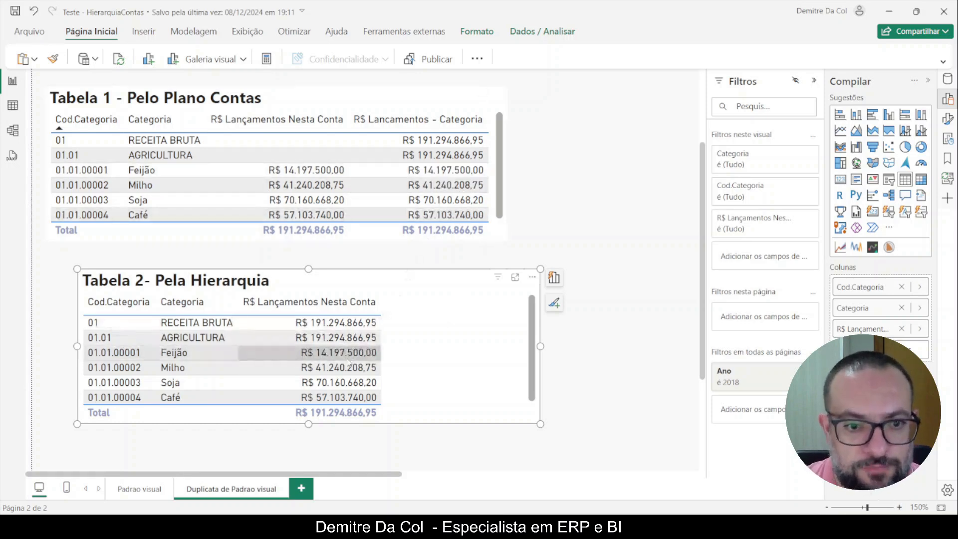
{"action": "left_click_drag", "start_coordinate": [307, 440], "coordinate": [304, 451]}
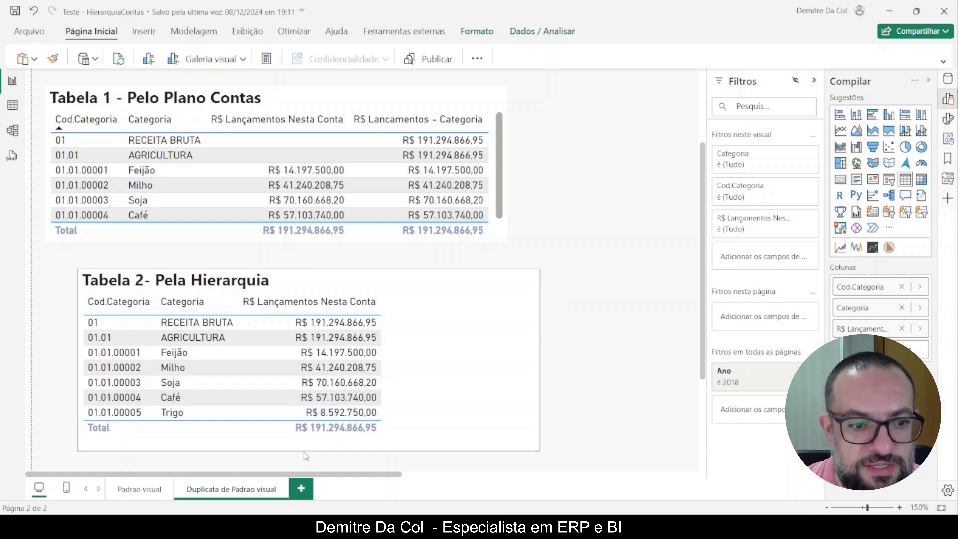
{"action": "left_click", "coordinate": [369, 235]}
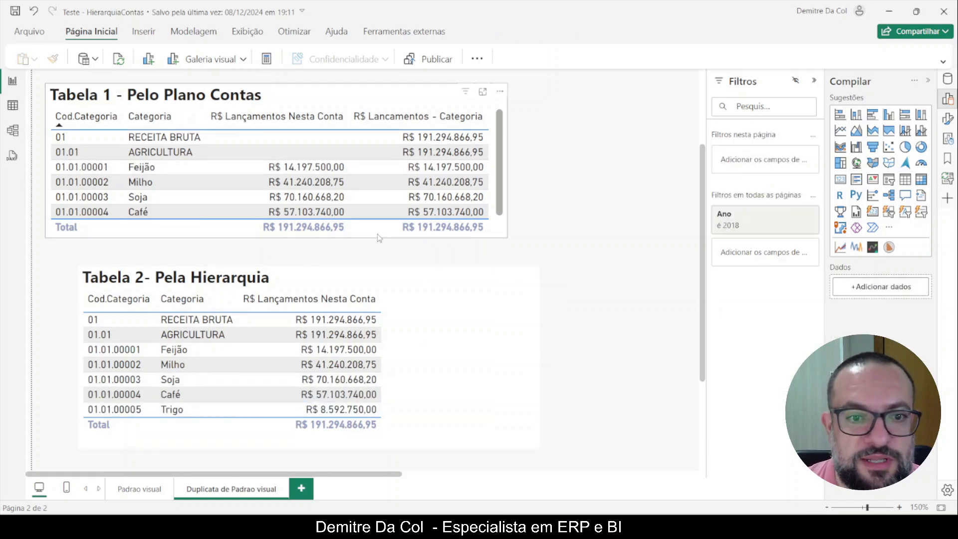
{"action": "left_click_drag", "start_coordinate": [273, 239], "coordinate": [267, 297]}
{"action": "left_click_drag", "start_coordinate": [486, 374], "coordinate": [605, 375]}
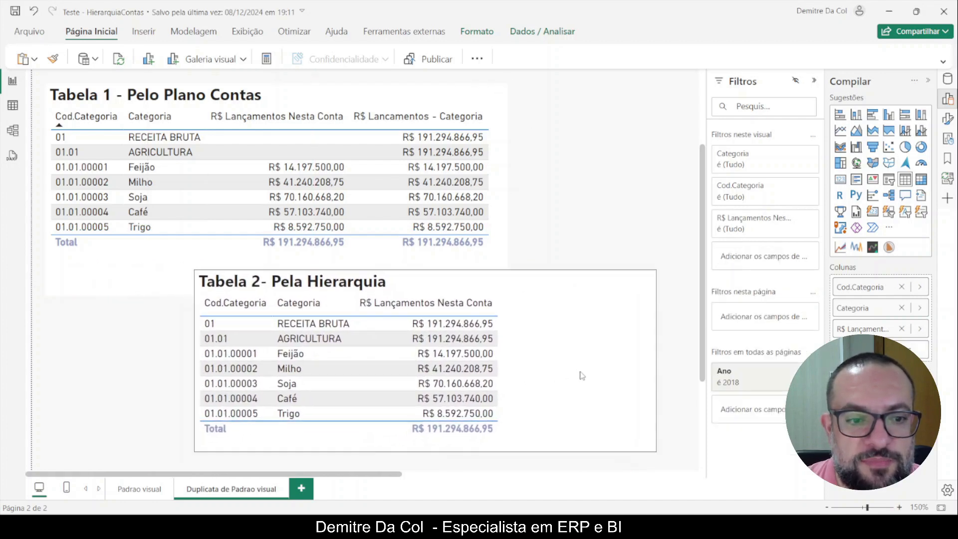